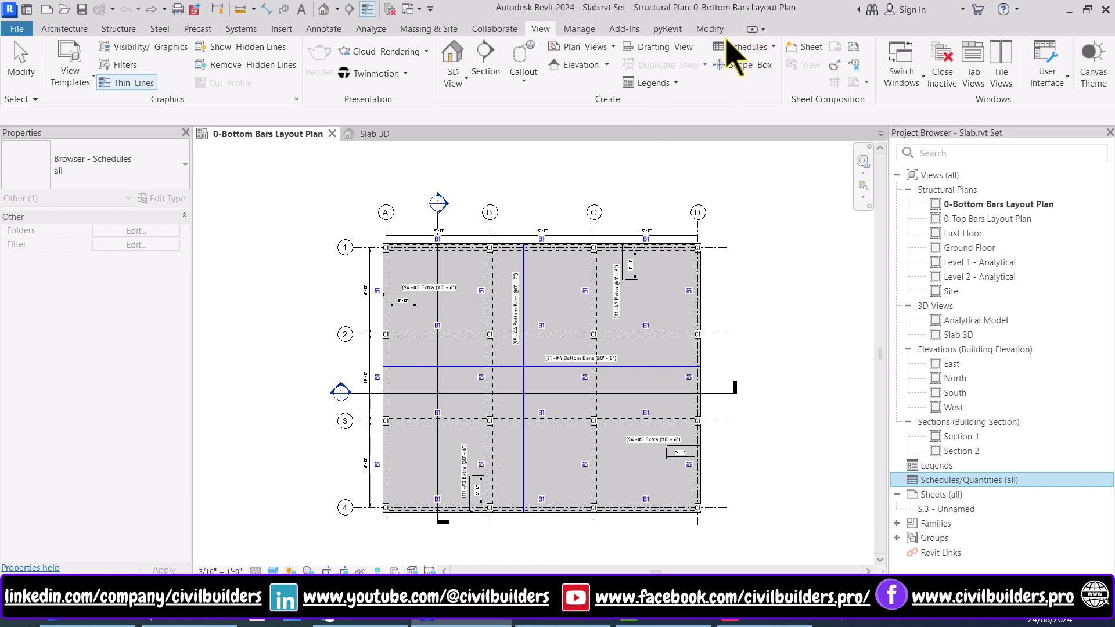
Step: Create a new building component schedule for the Floors category
click(767, 47)
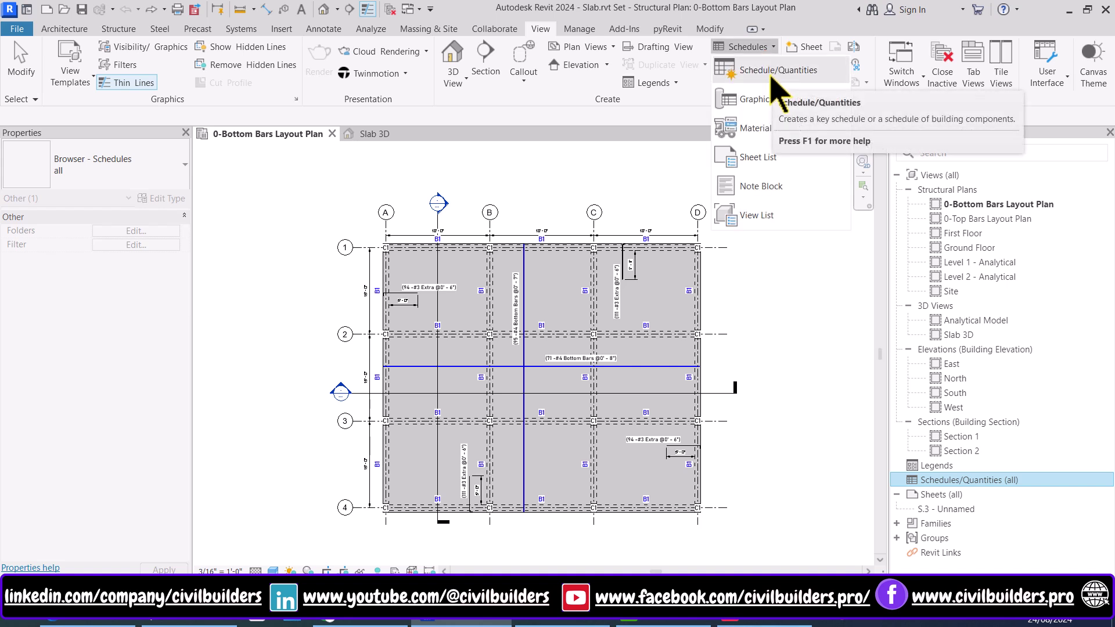
click(772, 74)
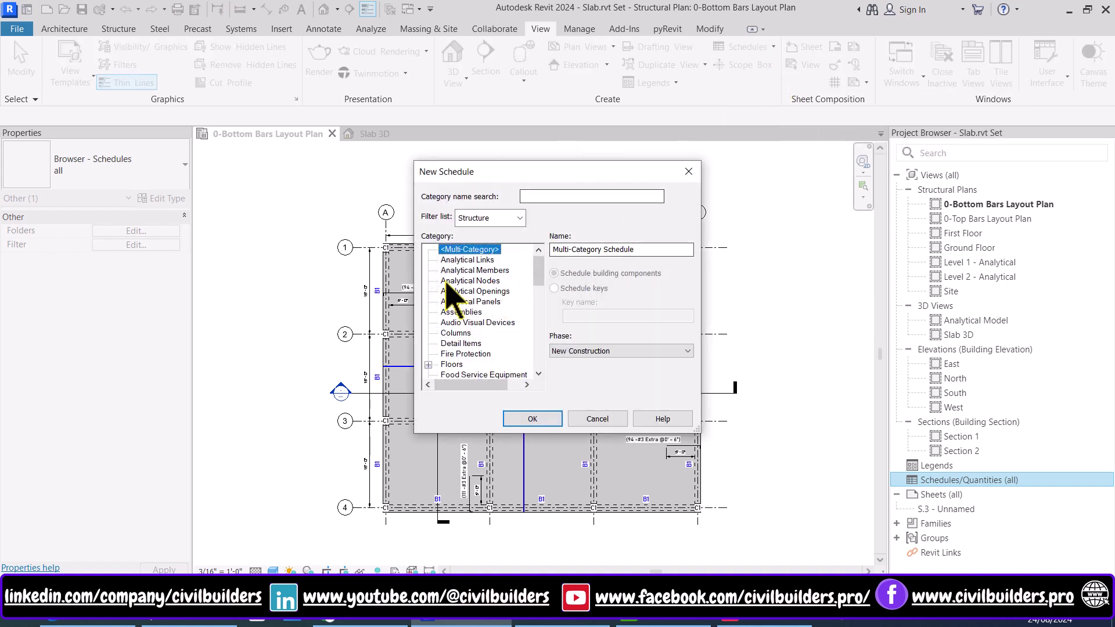
click(466, 294)
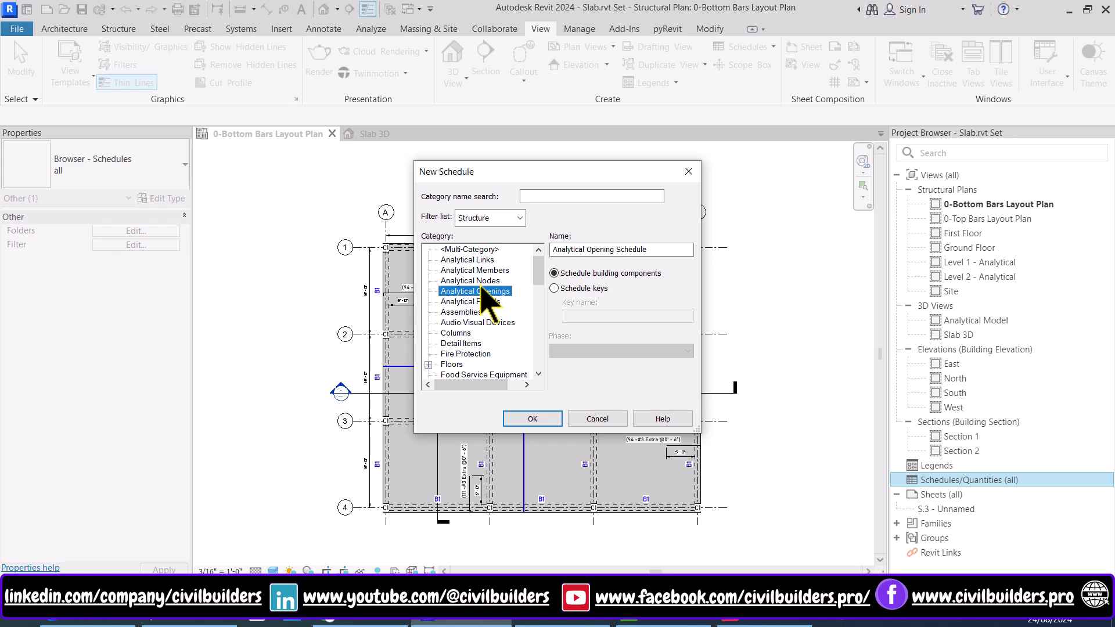
key(f)
click(460, 363)
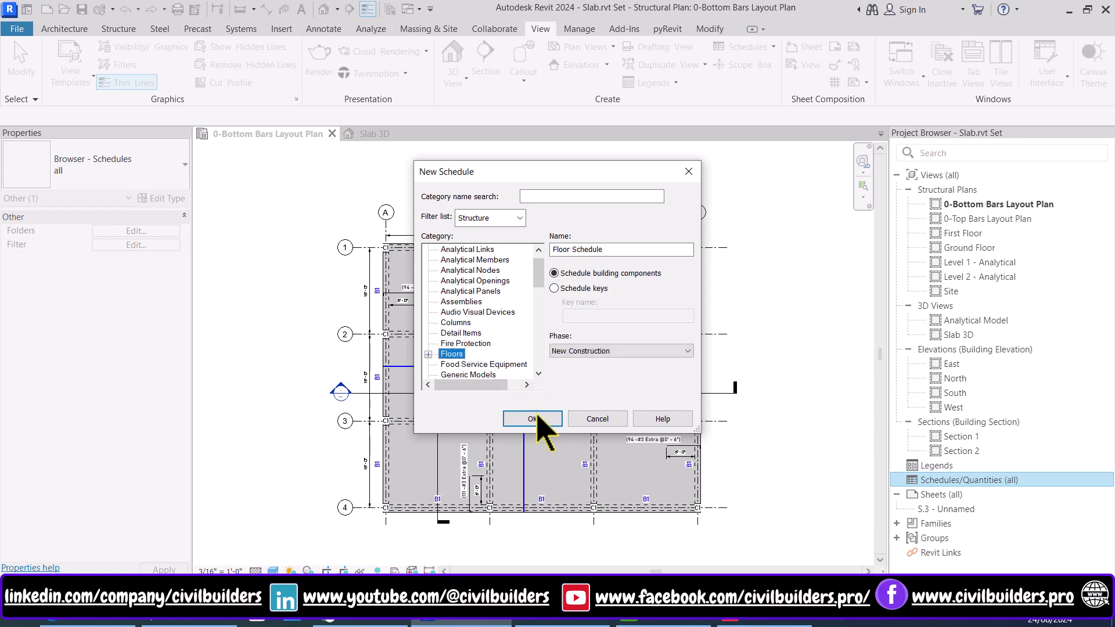
click(536, 416)
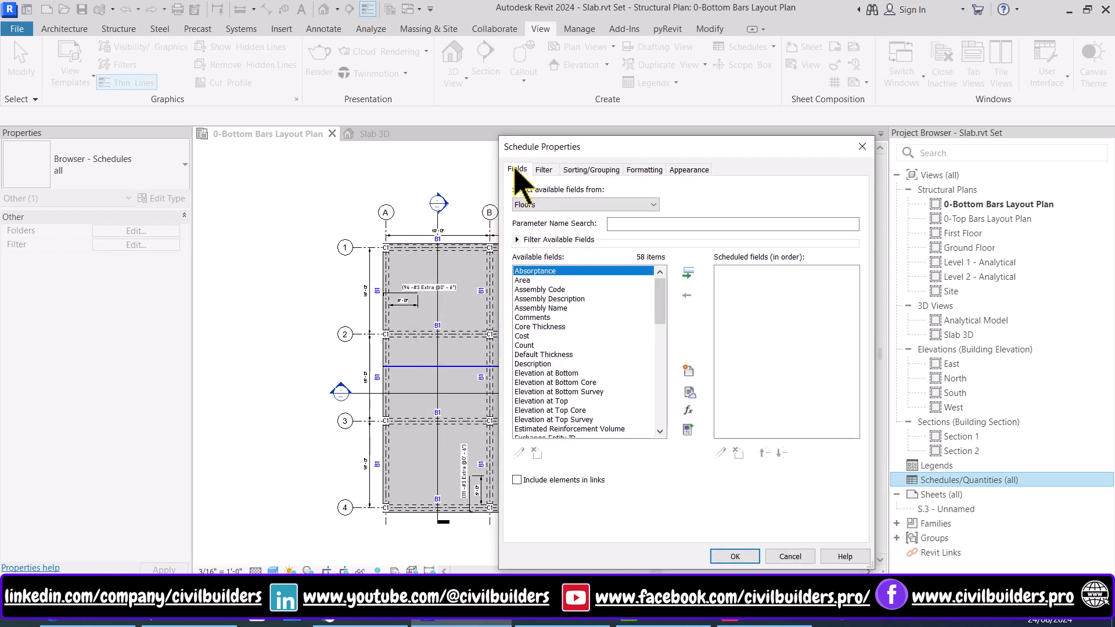
Step: Add the fields Mark, Level, Count, Area and Volume to the floor schedule in that order and generate it
click(542, 290)
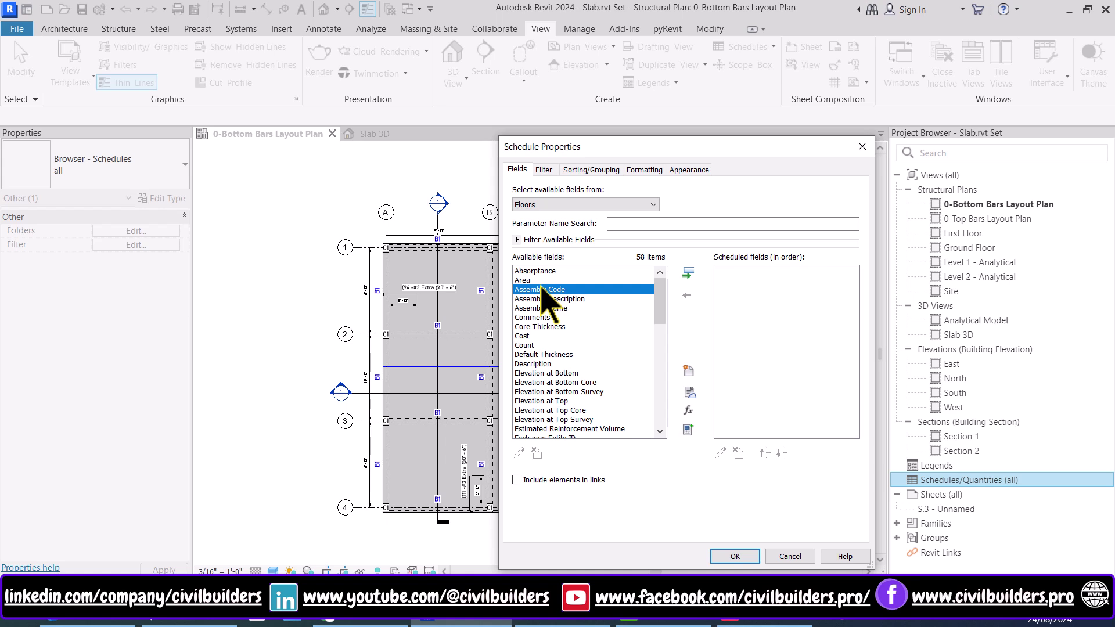
key(m)
scroll(560, 374, down, 1)
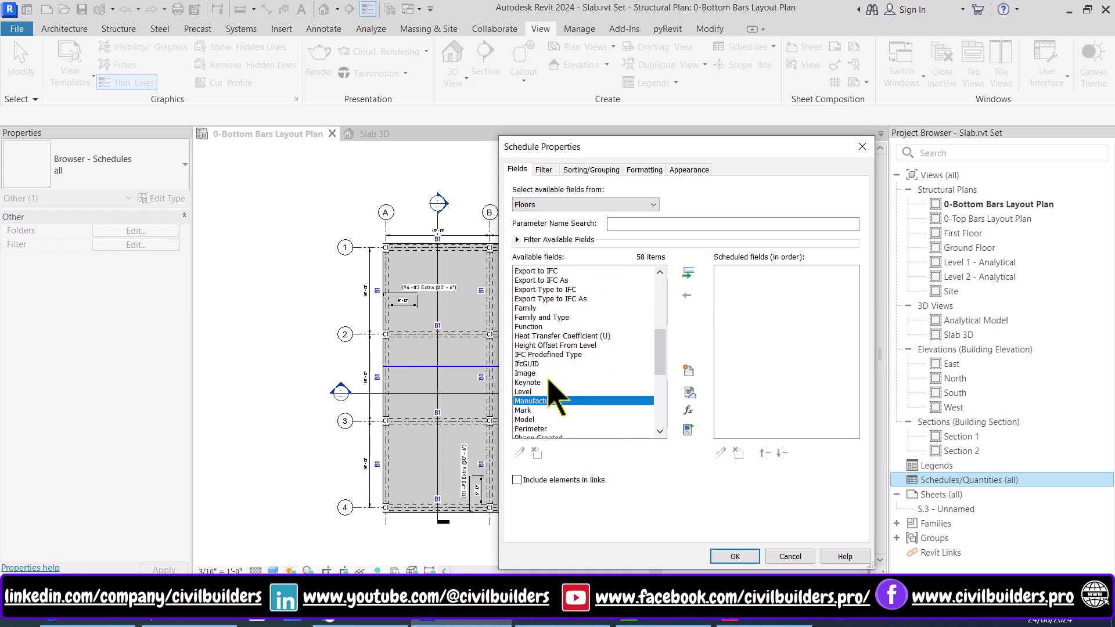
click(527, 411)
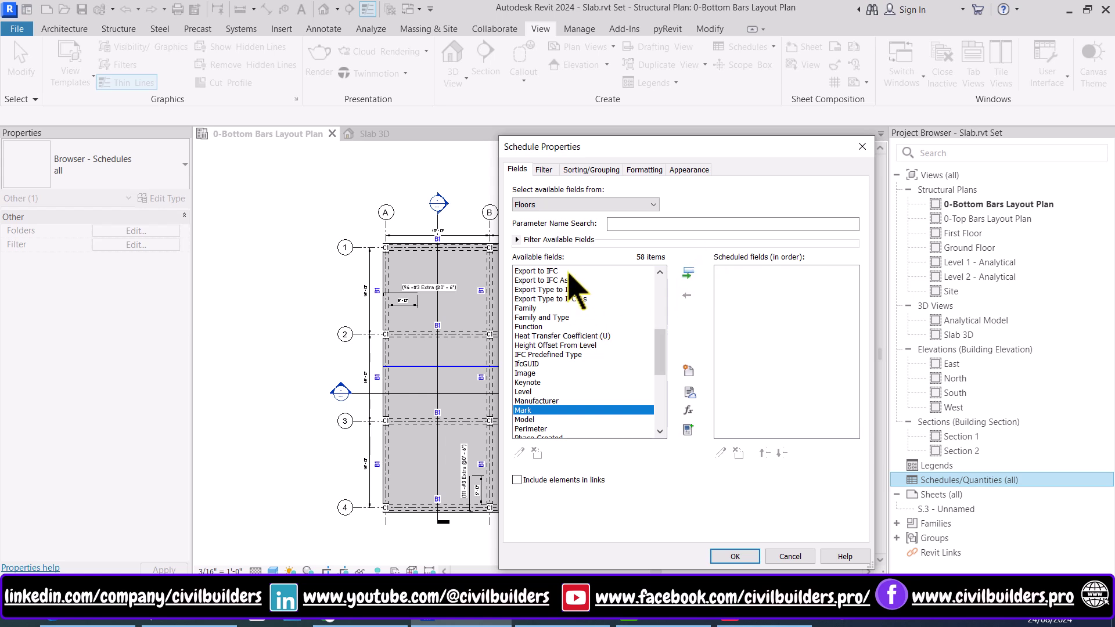
click(688, 273)
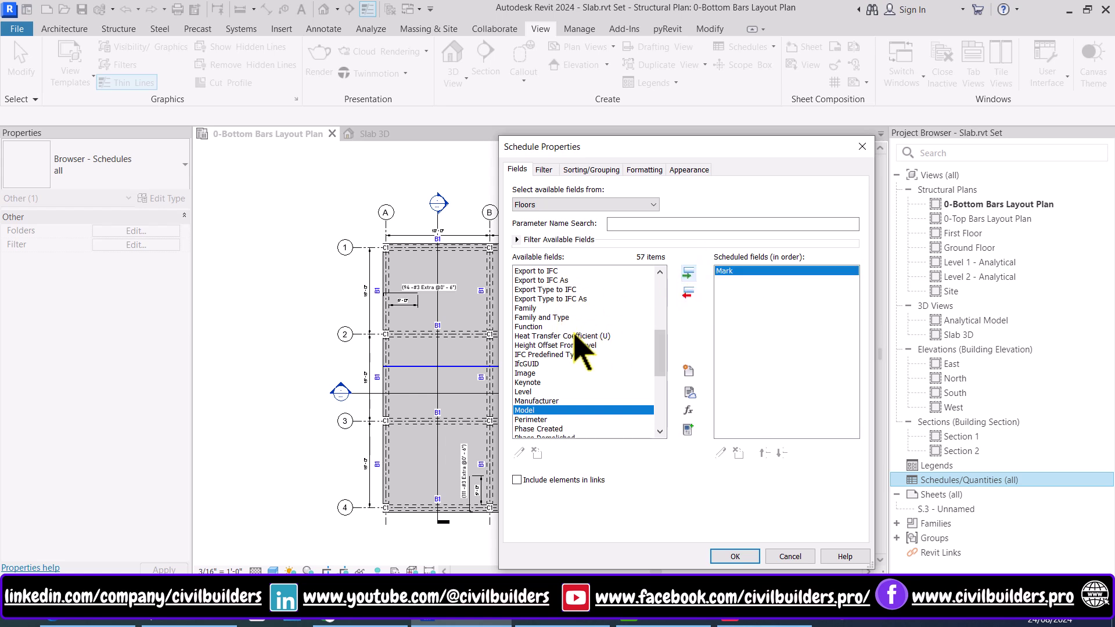
click(574, 335)
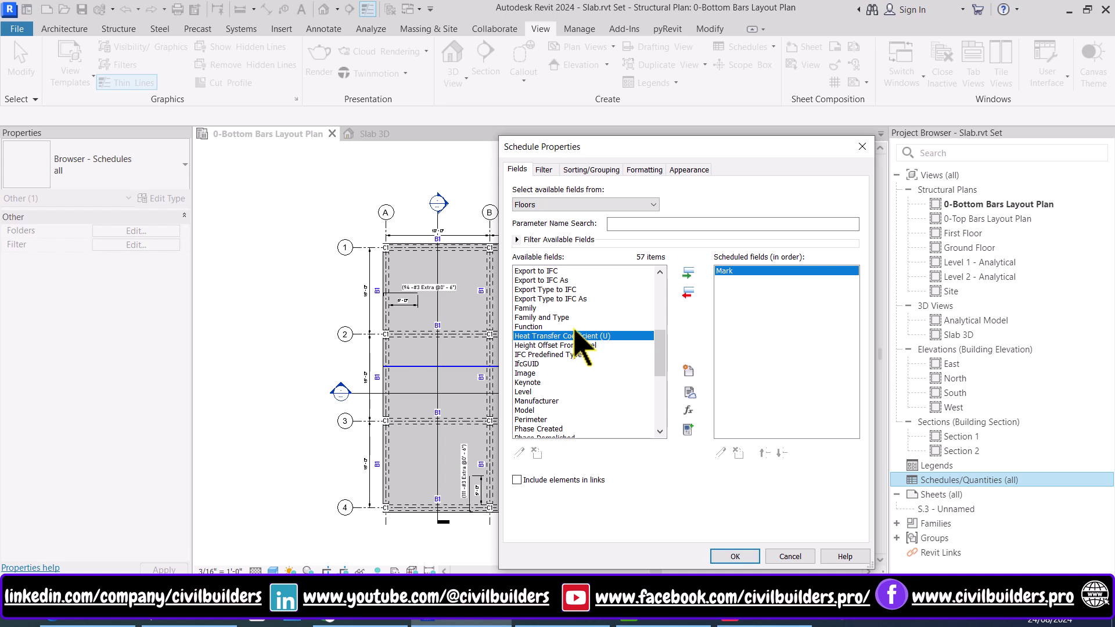
key(l)
click(688, 272)
click(565, 308)
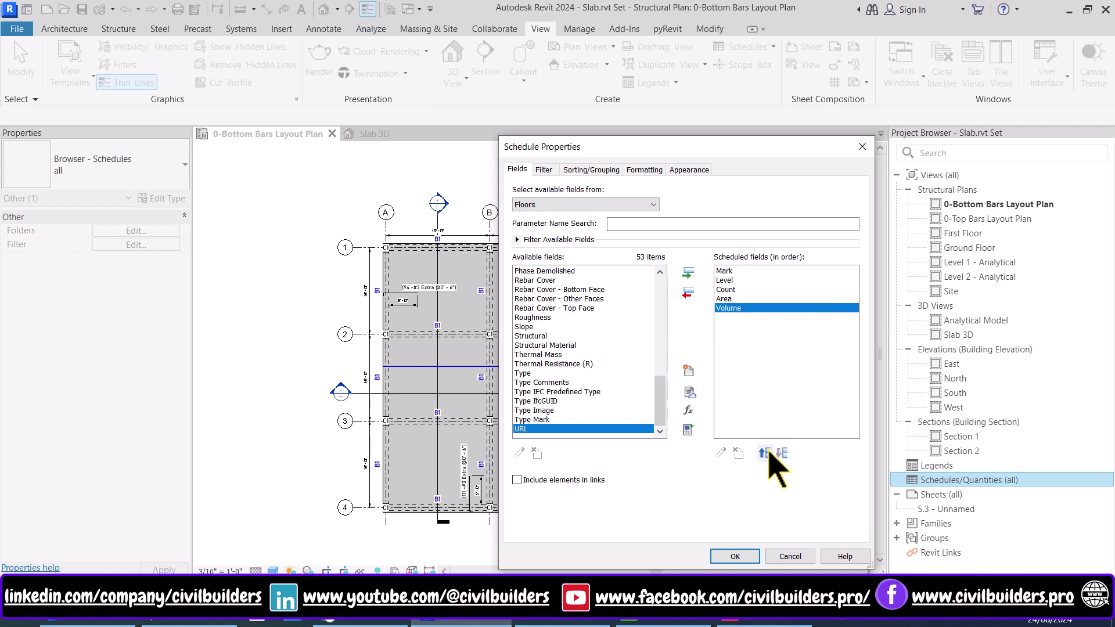
click(765, 453)
click(782, 453)
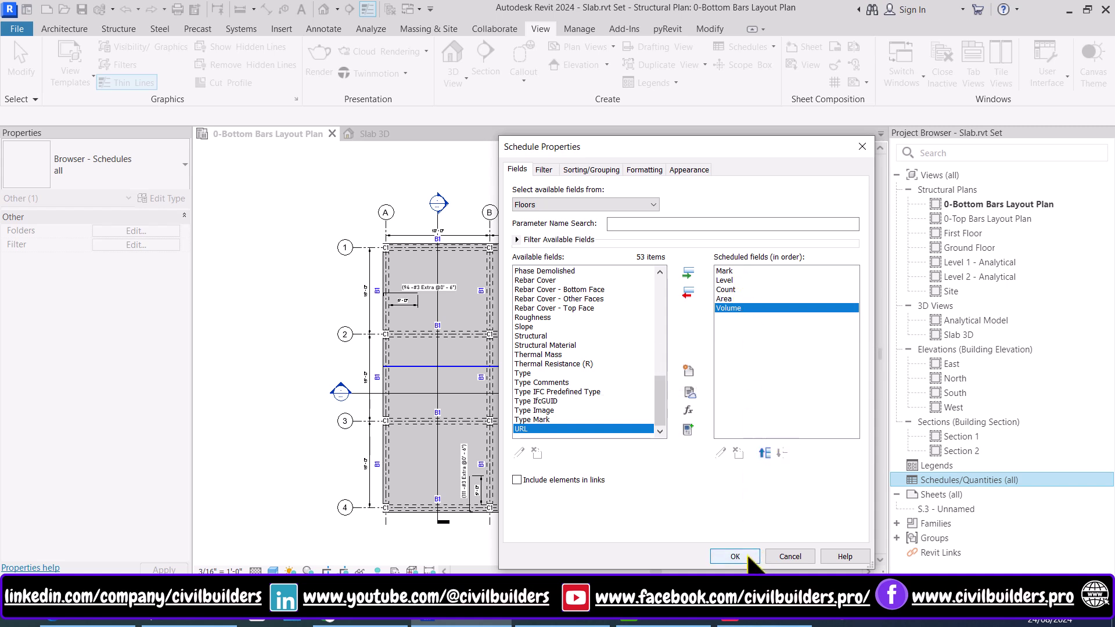
click(748, 558)
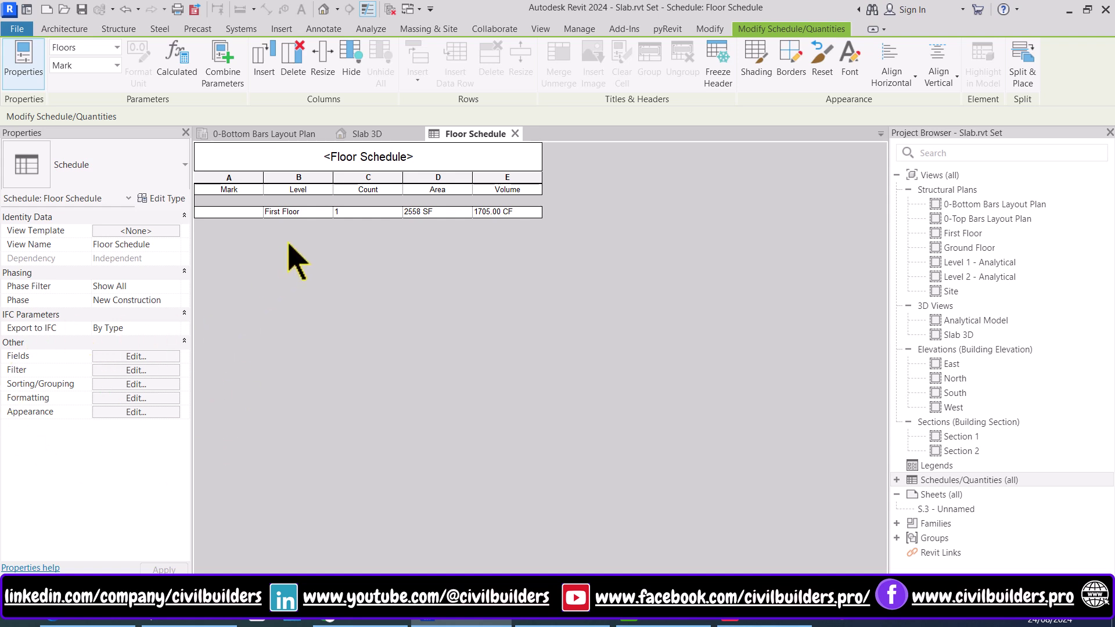
Step: Rename the schedule title to "Floor Volume Calculation"
click(410, 162)
click(418, 157)
drag(423, 155, 291, 163)
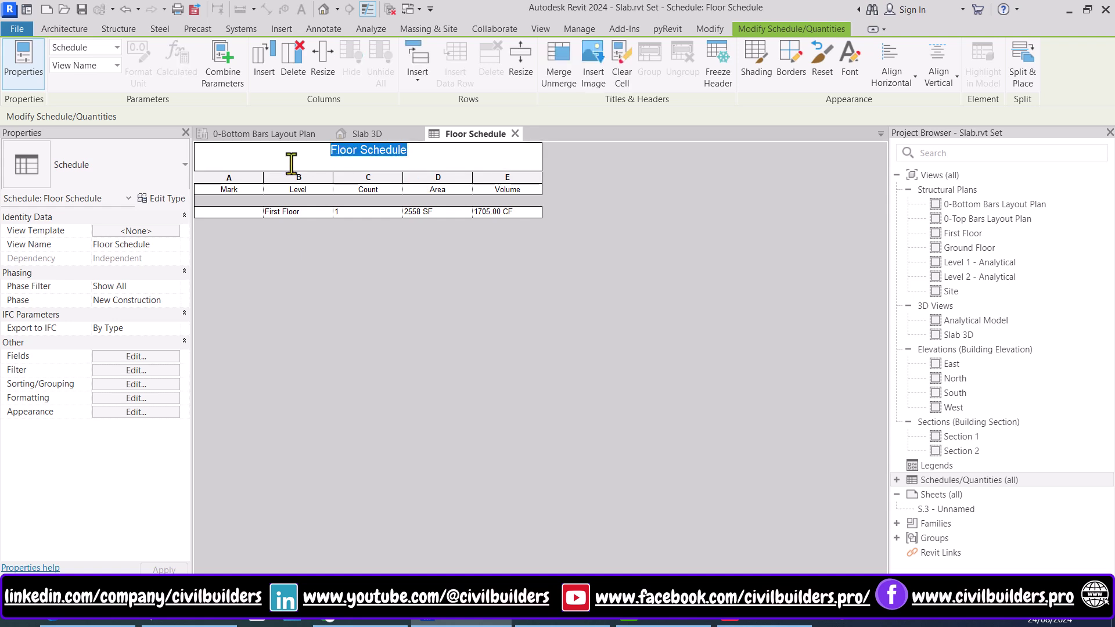
text(Fl)
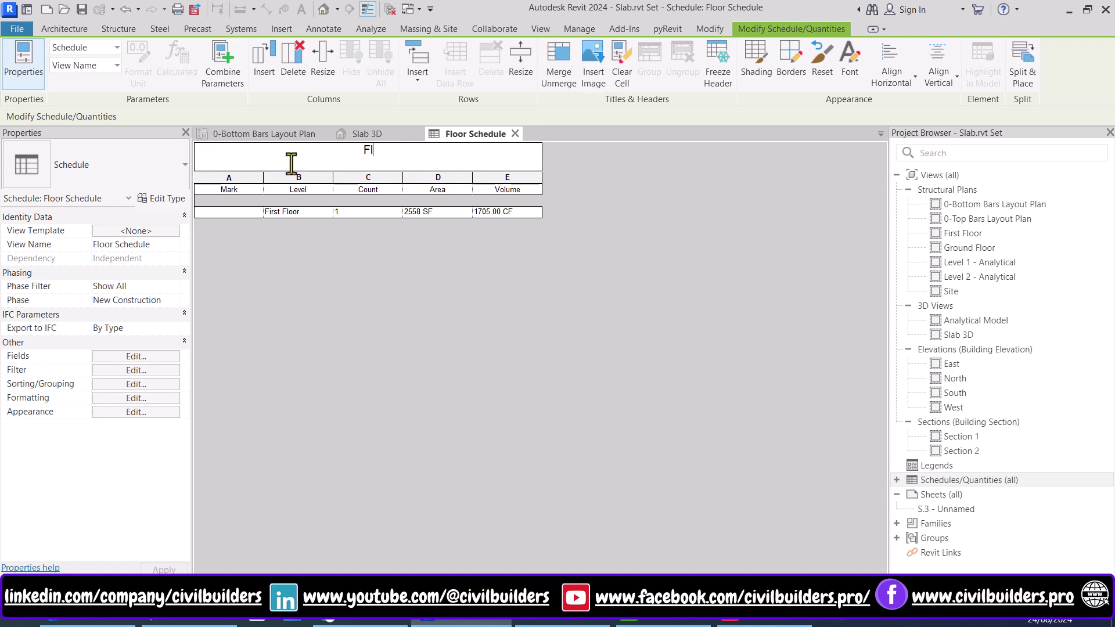
text(oor Volume Calculation)
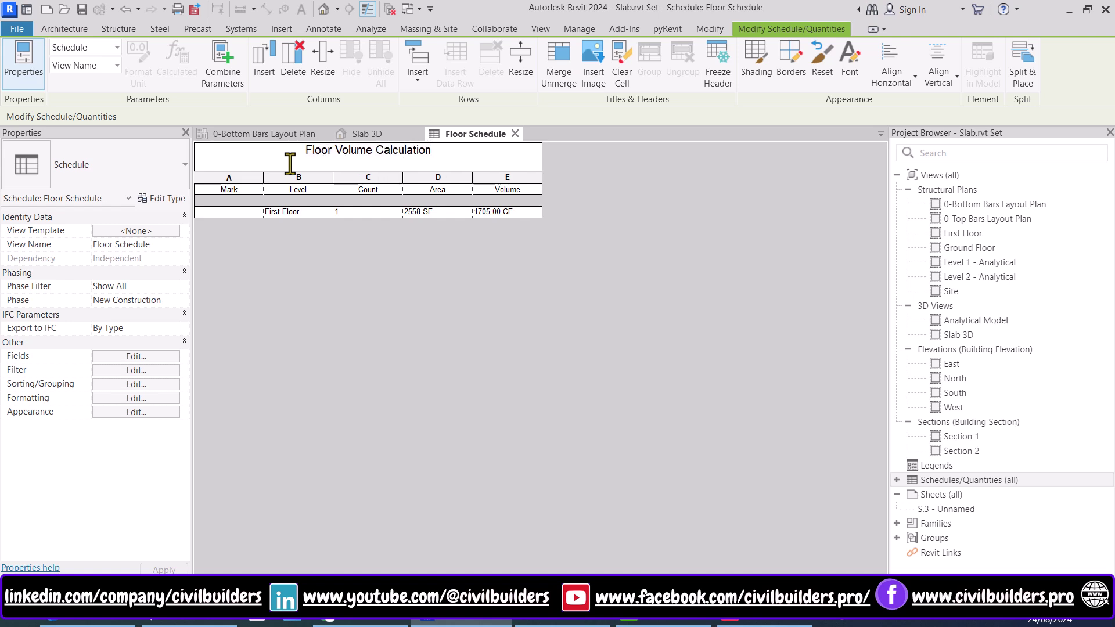
key(Return)
Step: Make the schedule's title text bold
click(292, 165)
click(311, 164)
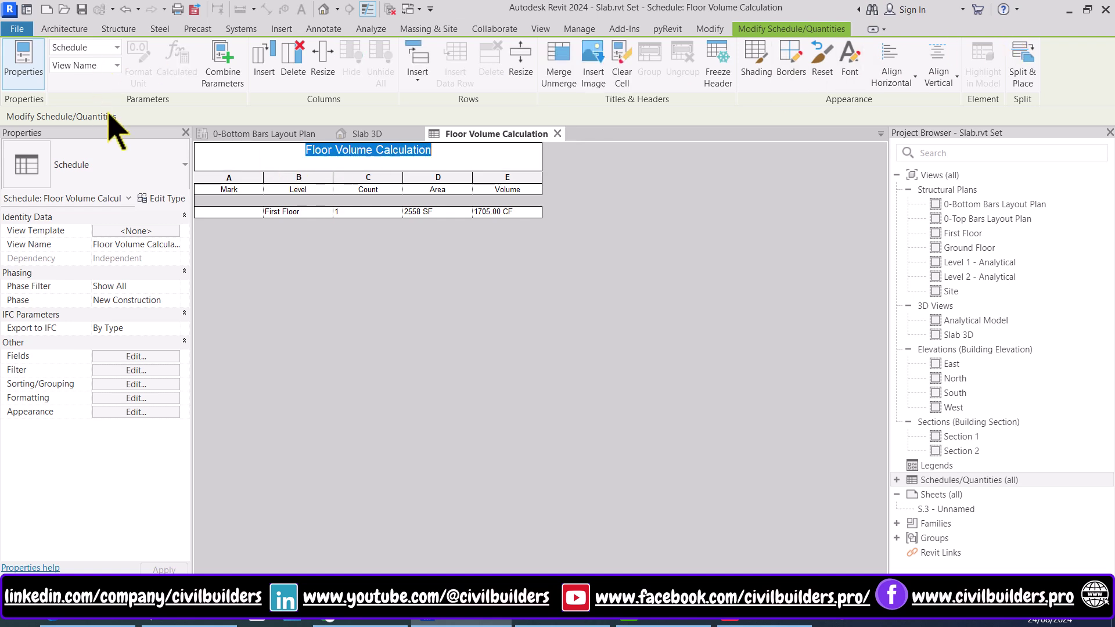
click(860, 73)
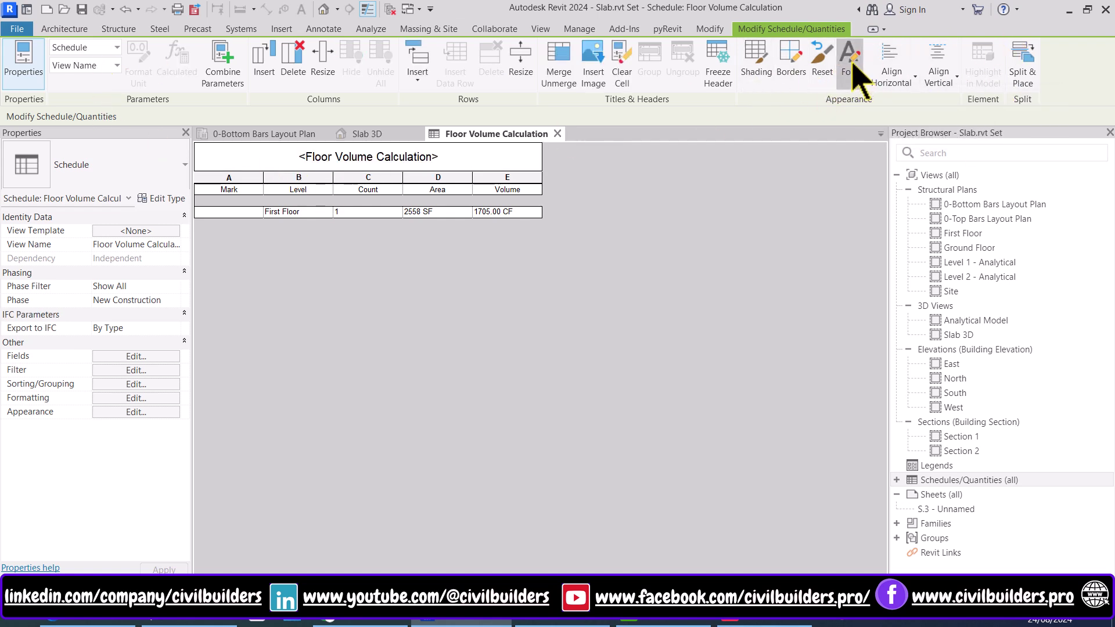
click(387, 313)
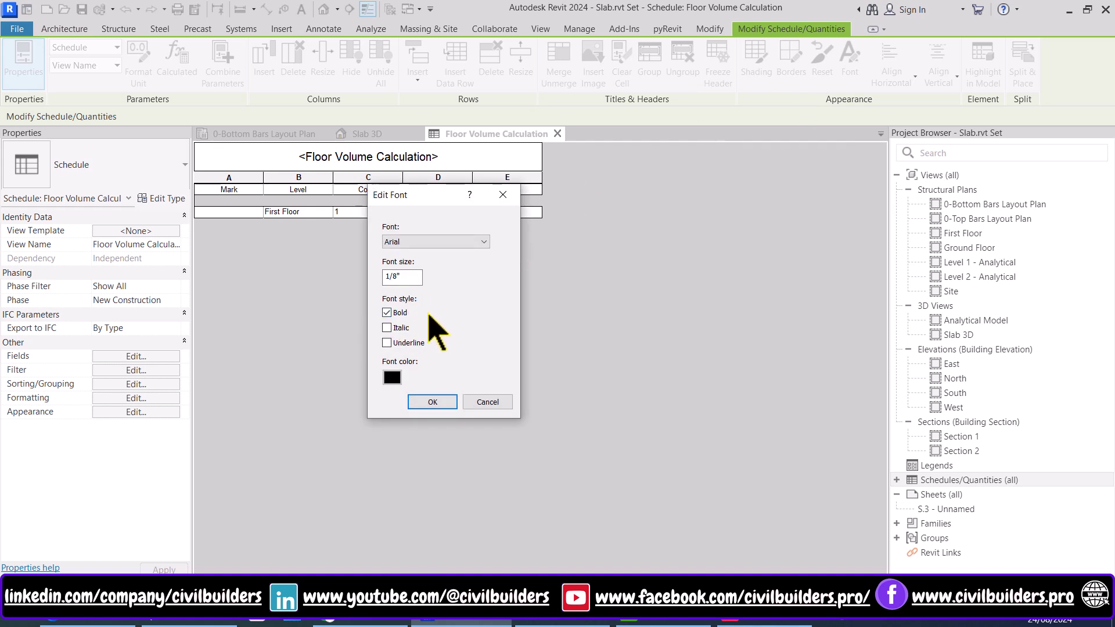
click(436, 402)
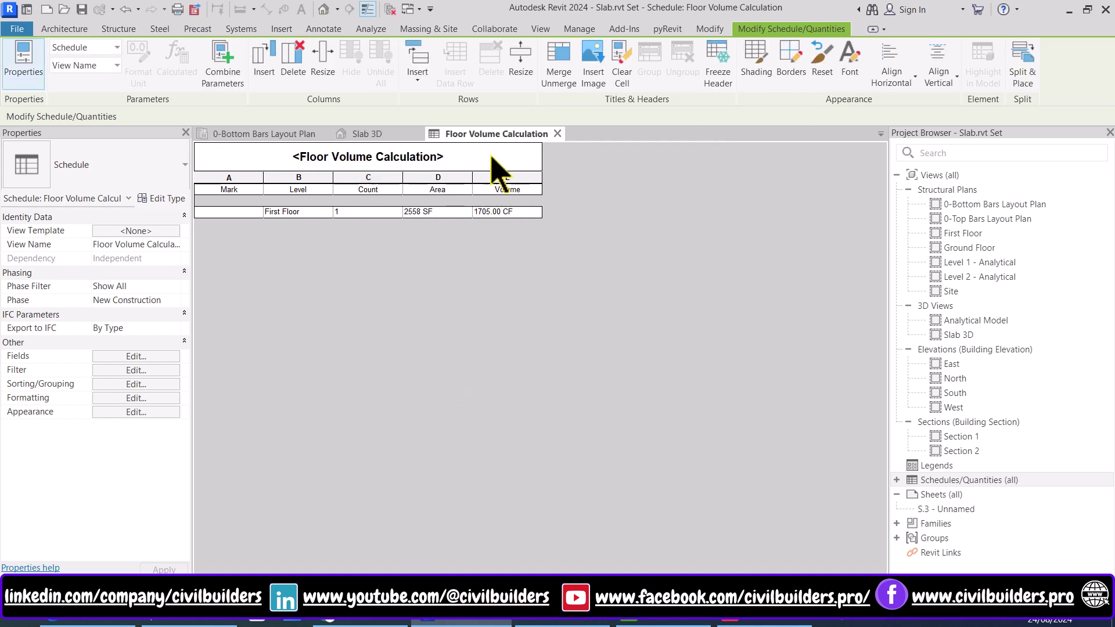
Step: Shade the schedule's title cell blue (RGB 0, 0, 255)
click(510, 155)
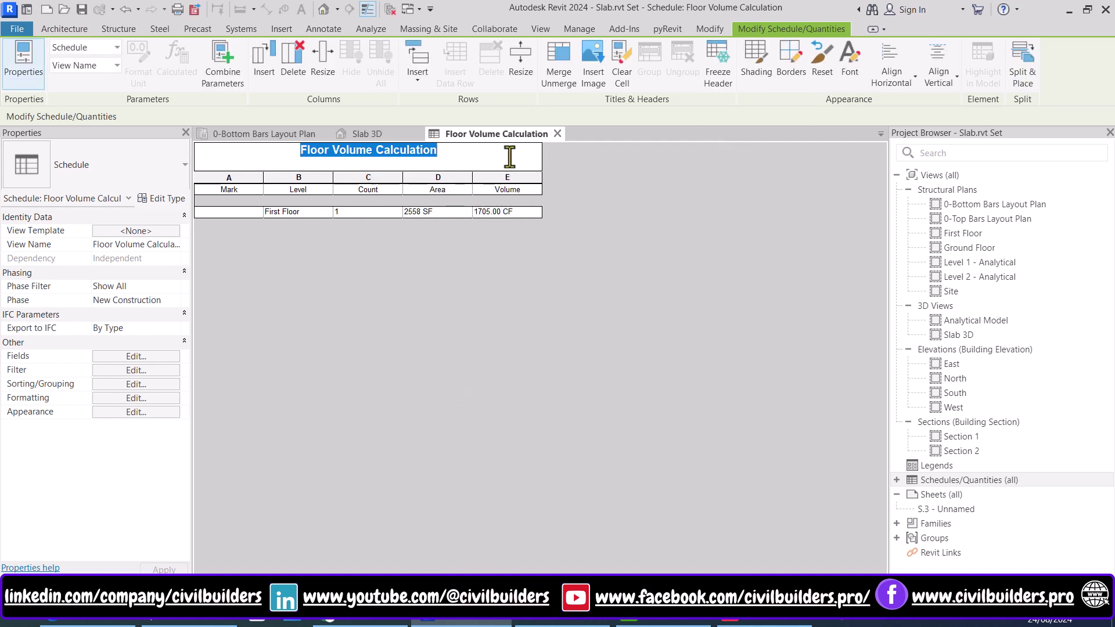
click(755, 72)
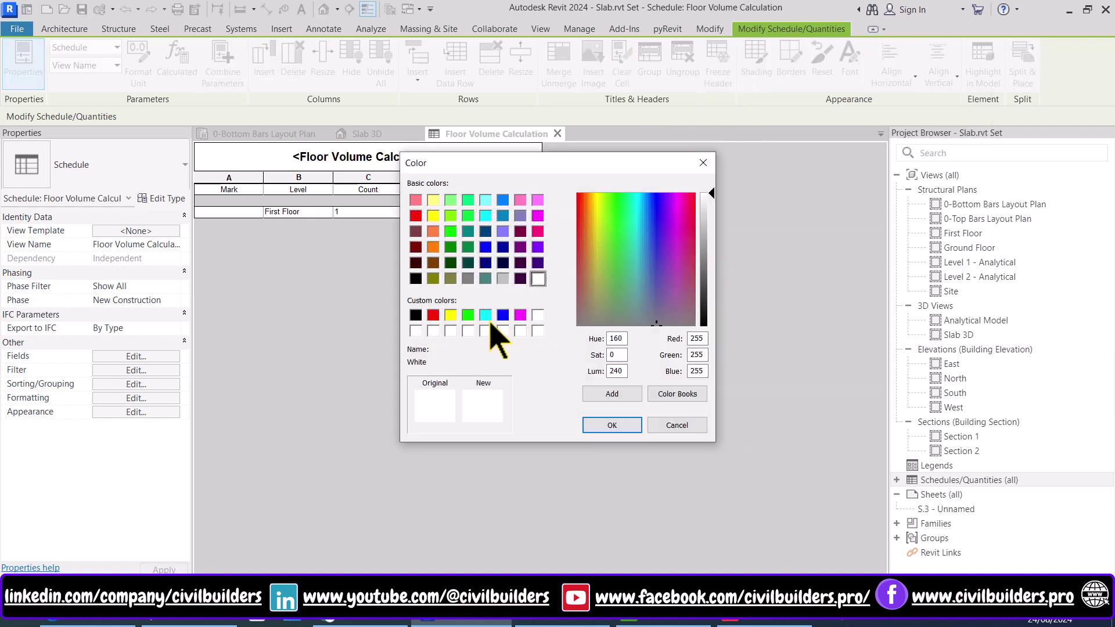
click(503, 314)
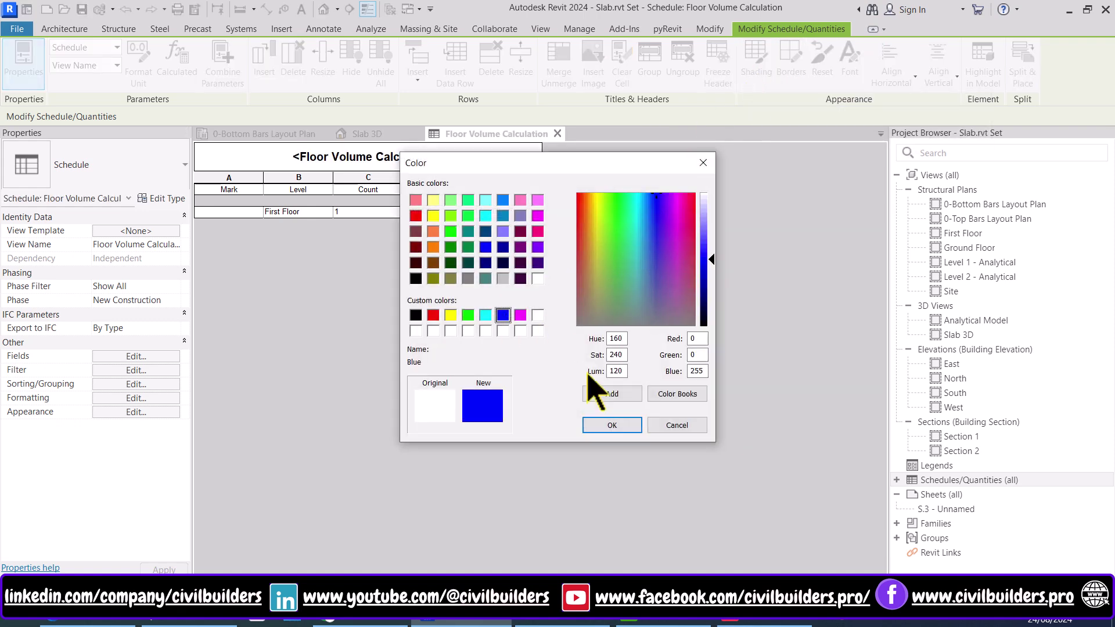
click(612, 425)
Step: Set the font color of the schedule title to white
click(851, 57)
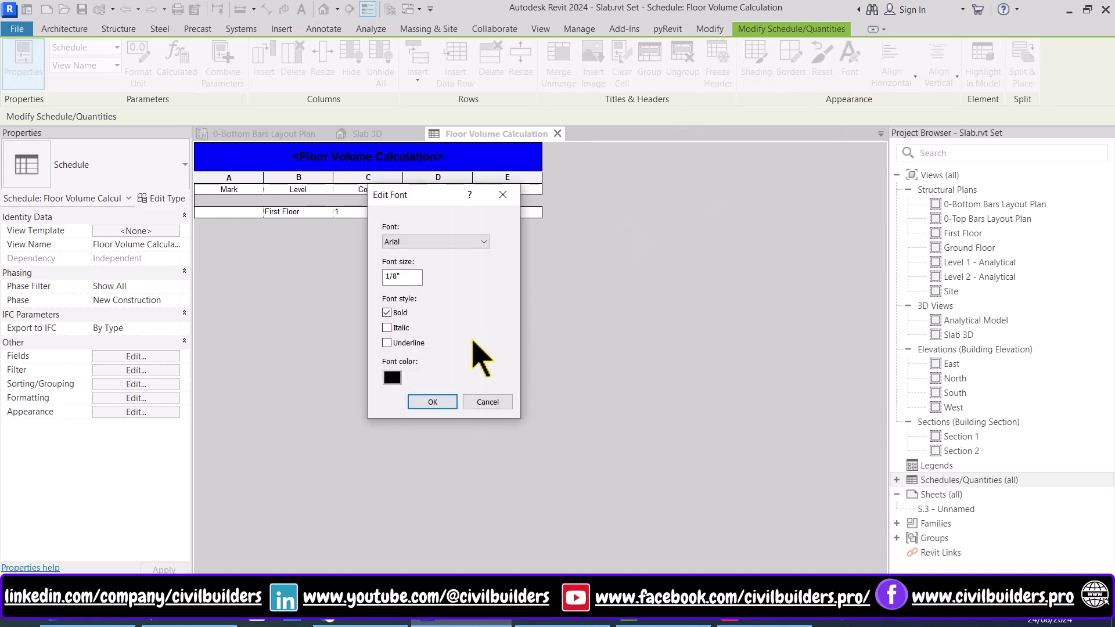
click(457, 375)
click(423, 282)
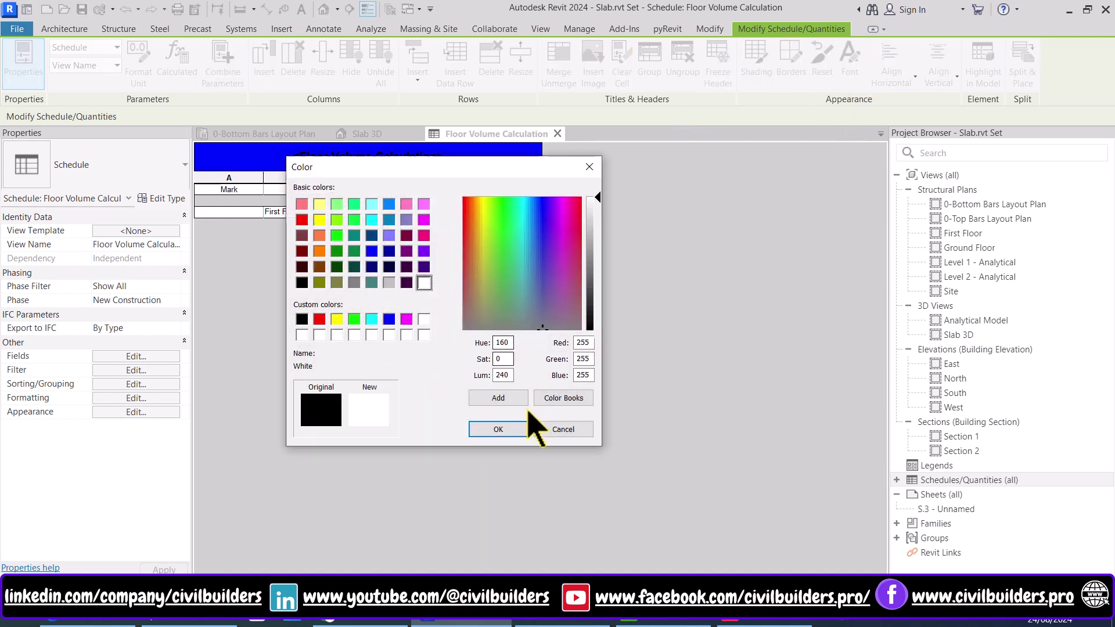
click(498, 429)
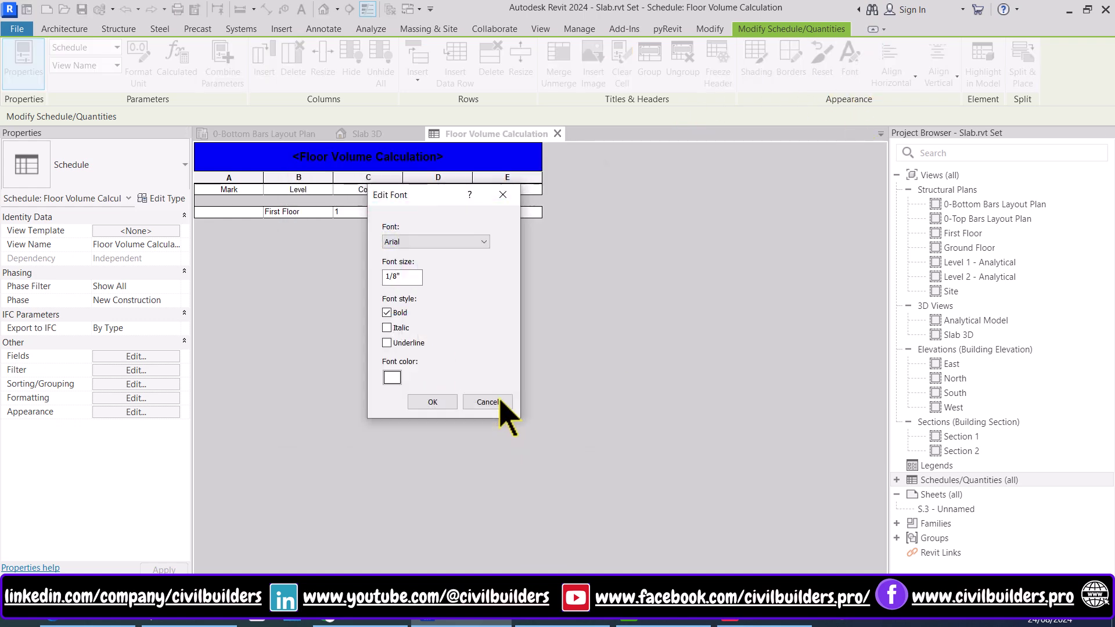
click(432, 402)
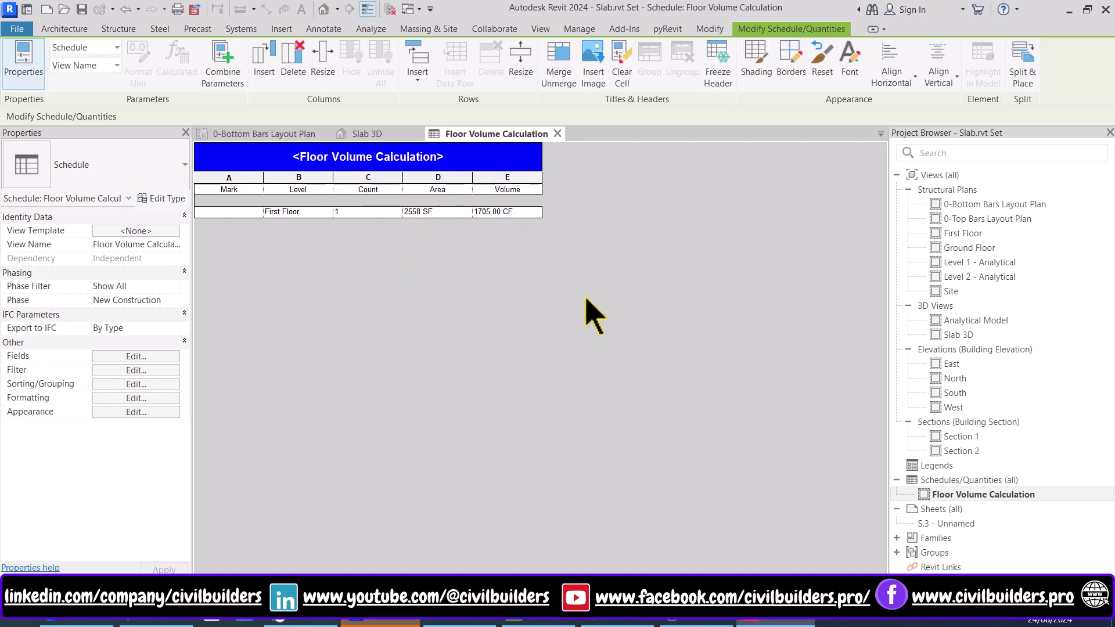
Step: Duplicate the Floor Volume Calculation schedule
click(641, 622)
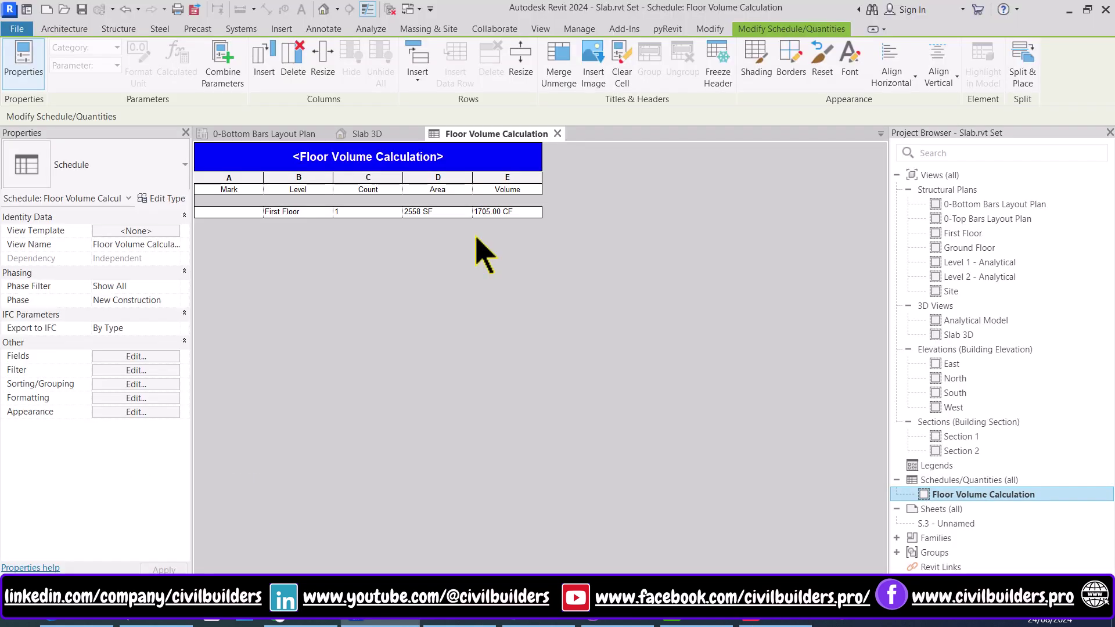
right_click(944, 498)
mouse_move(949, 304)
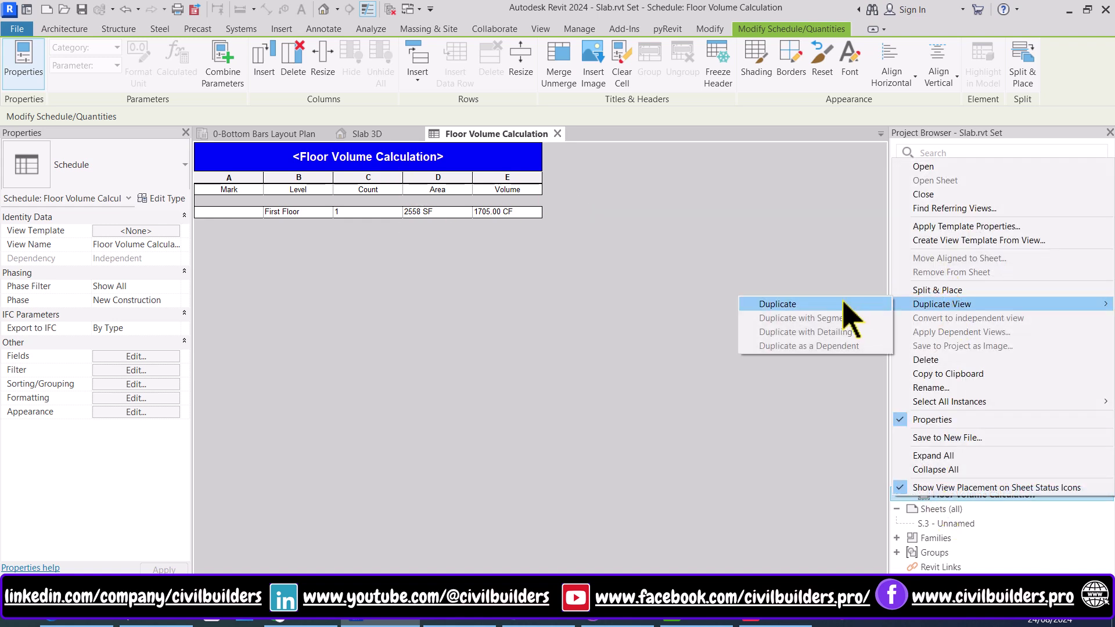
click(845, 306)
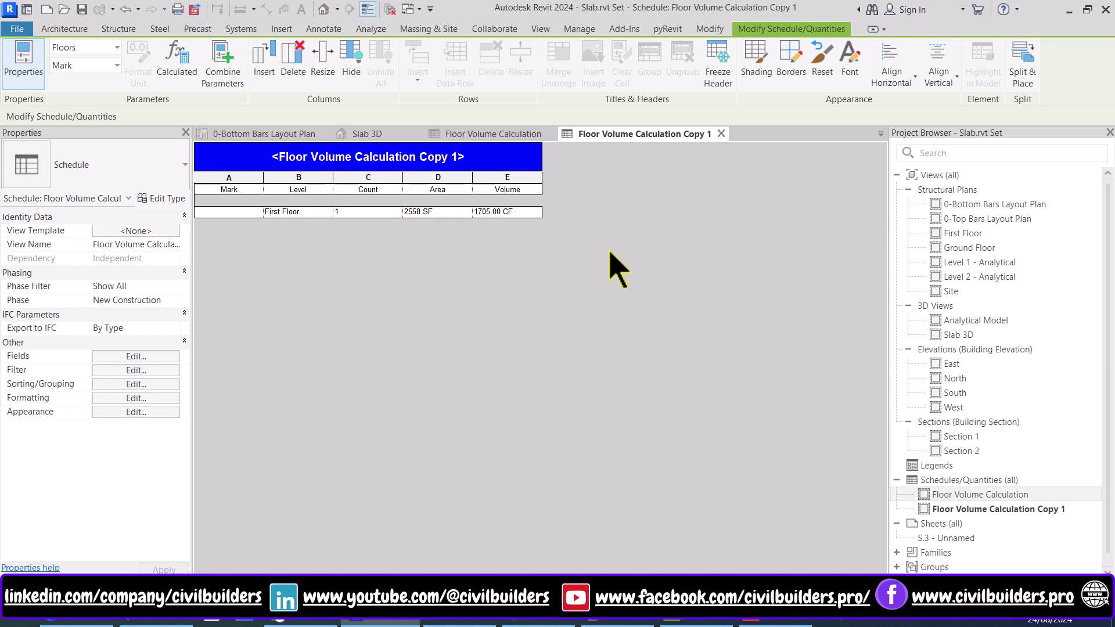
Step: Retitle the duplicated schedule "Slab Material Calculation"
click(473, 156)
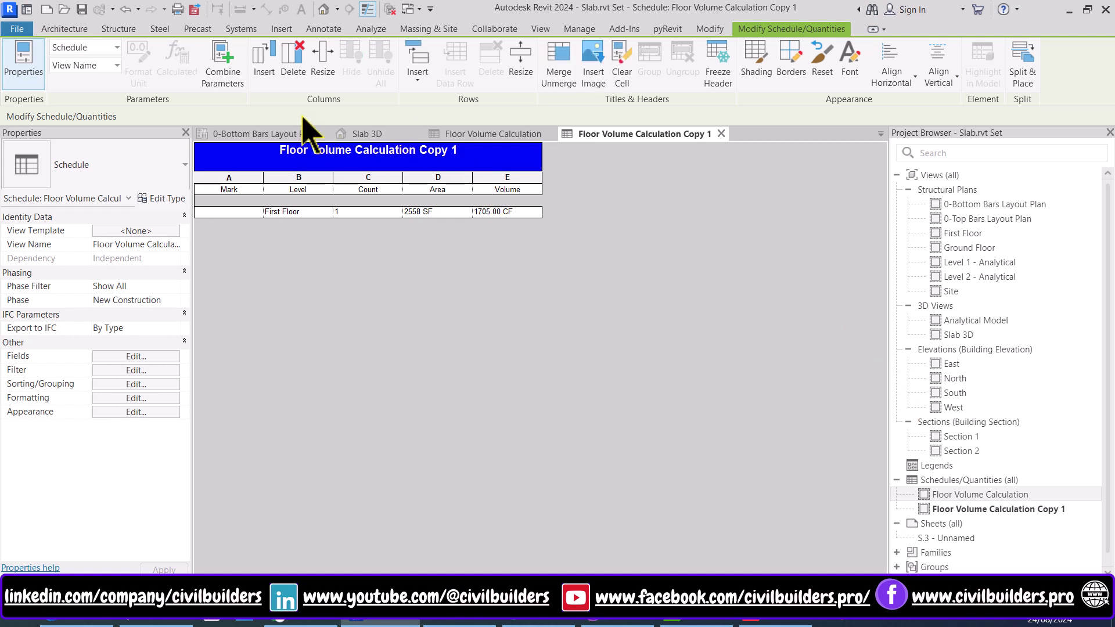
click(235, 160)
text(Slab Material Calcu)
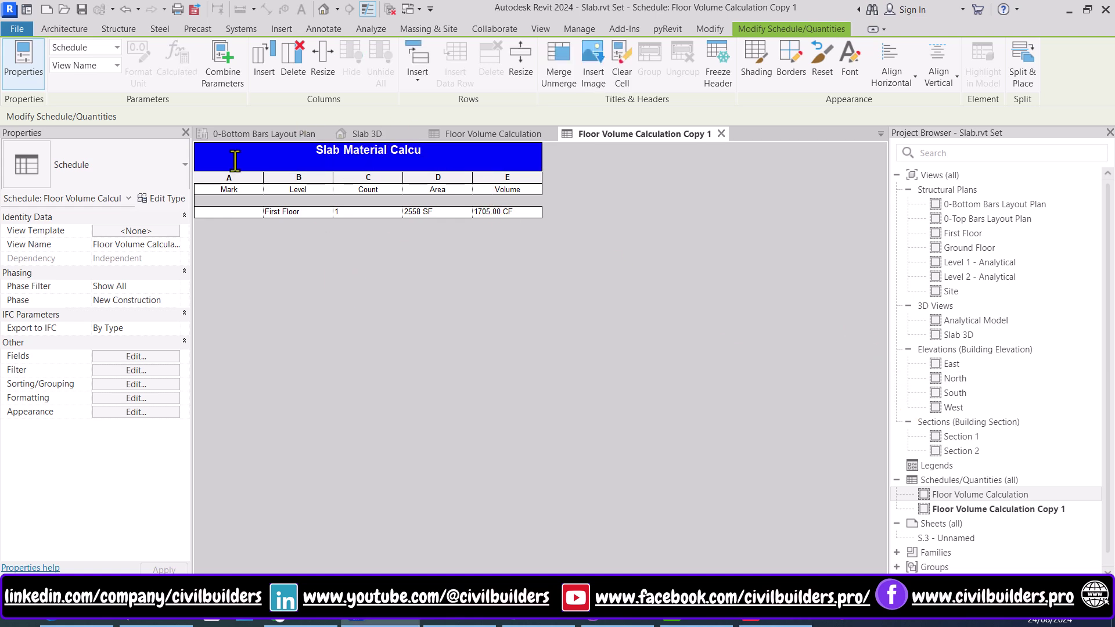
text(lation)
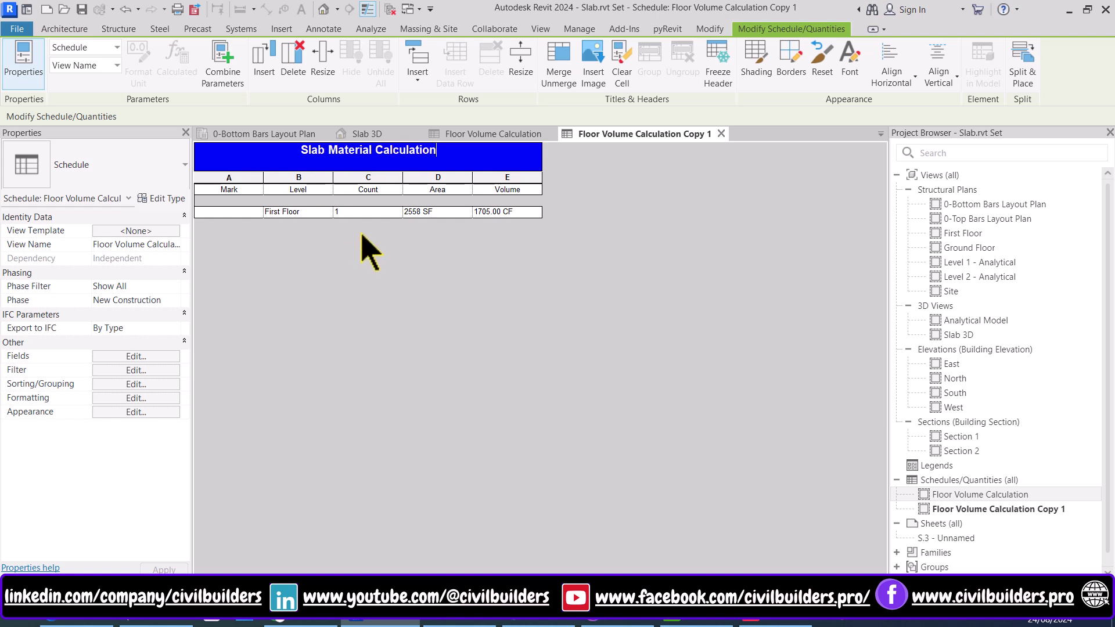
click(509, 189)
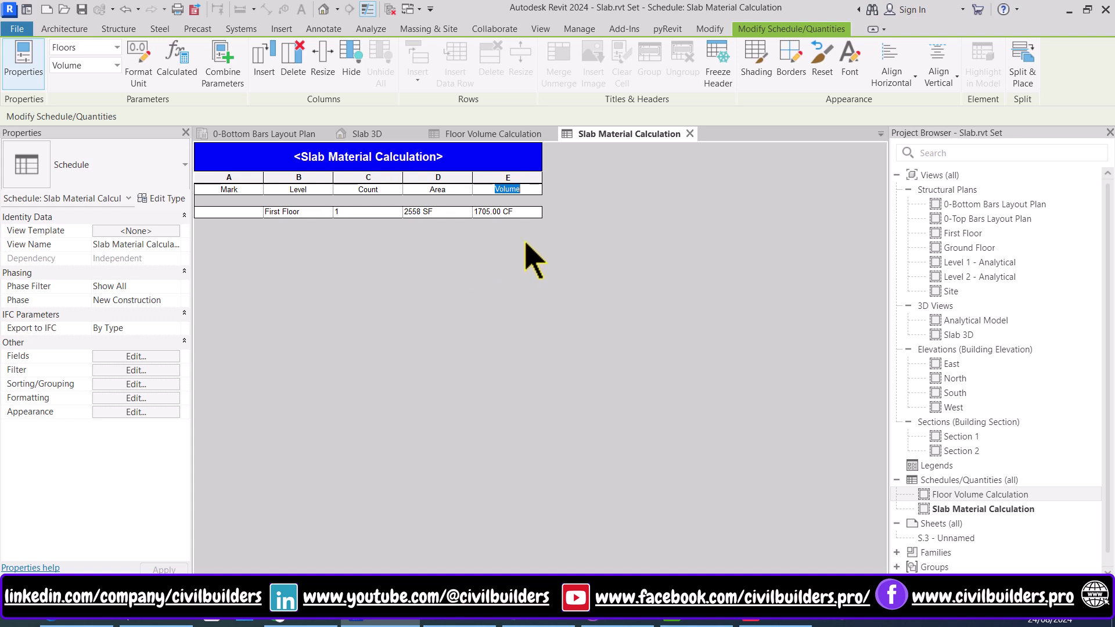
click(436, 239)
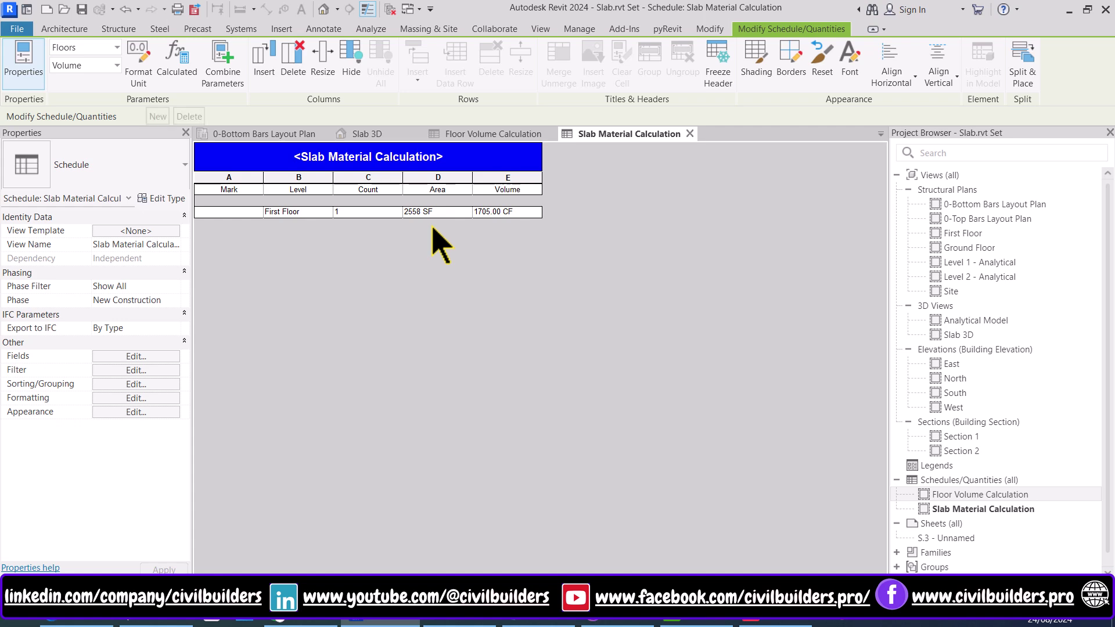
Step: Add a new project parameter named Cement Ratio with the Integer data type to the Slab Material Calculation schedule's fields
click(136, 356)
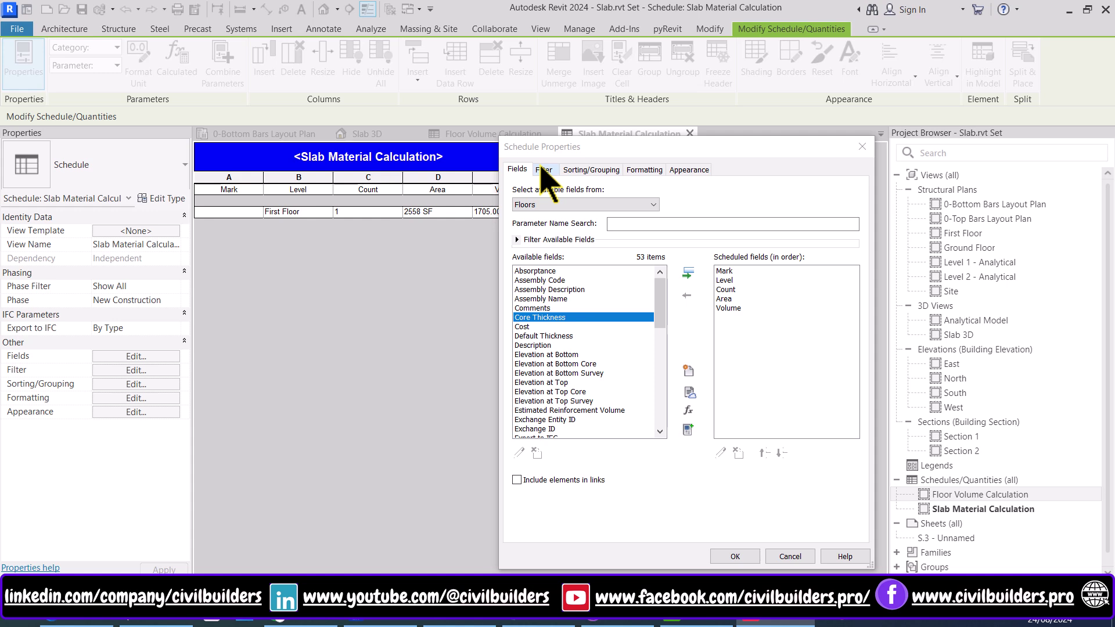
scroll(567, 335, down, 10)
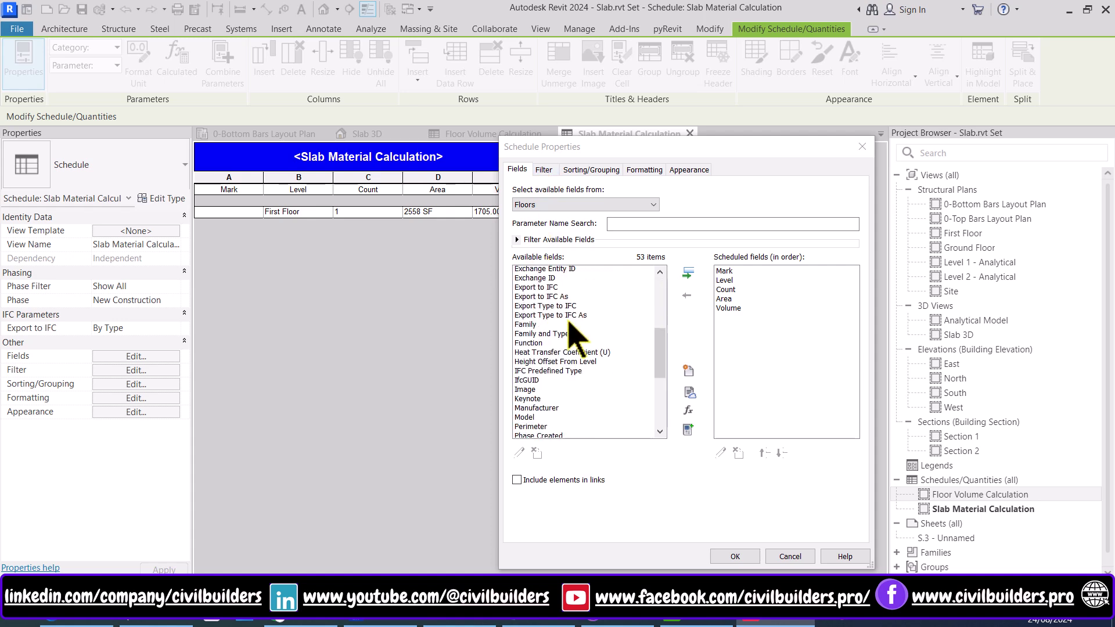
scroll(590, 352, up, 10)
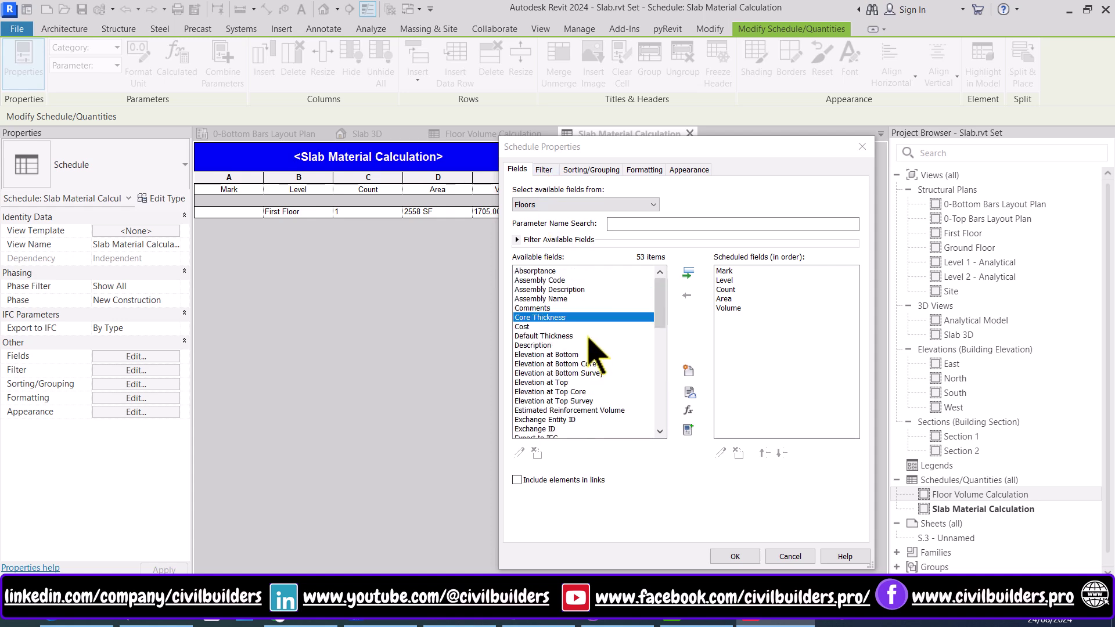
click(688, 371)
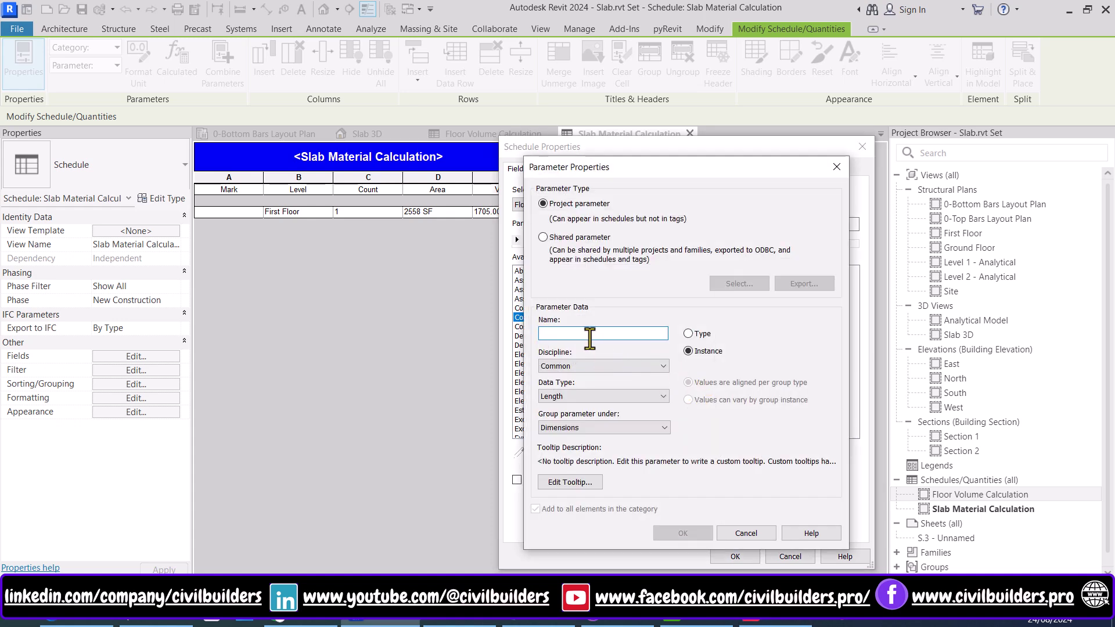
text(Cement Ratio)
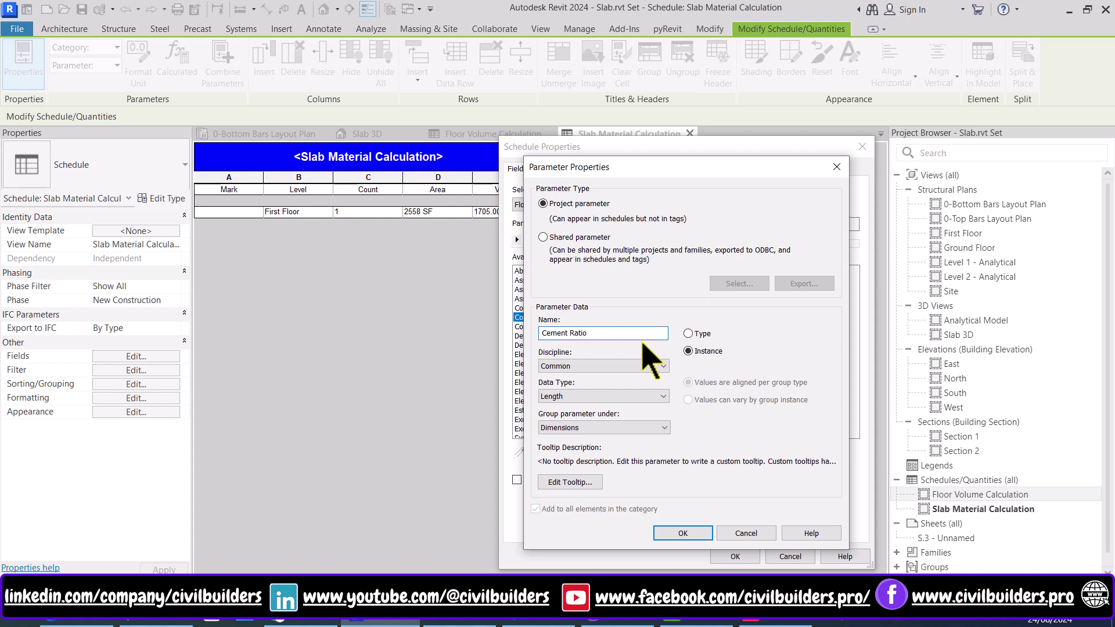
click(574, 397)
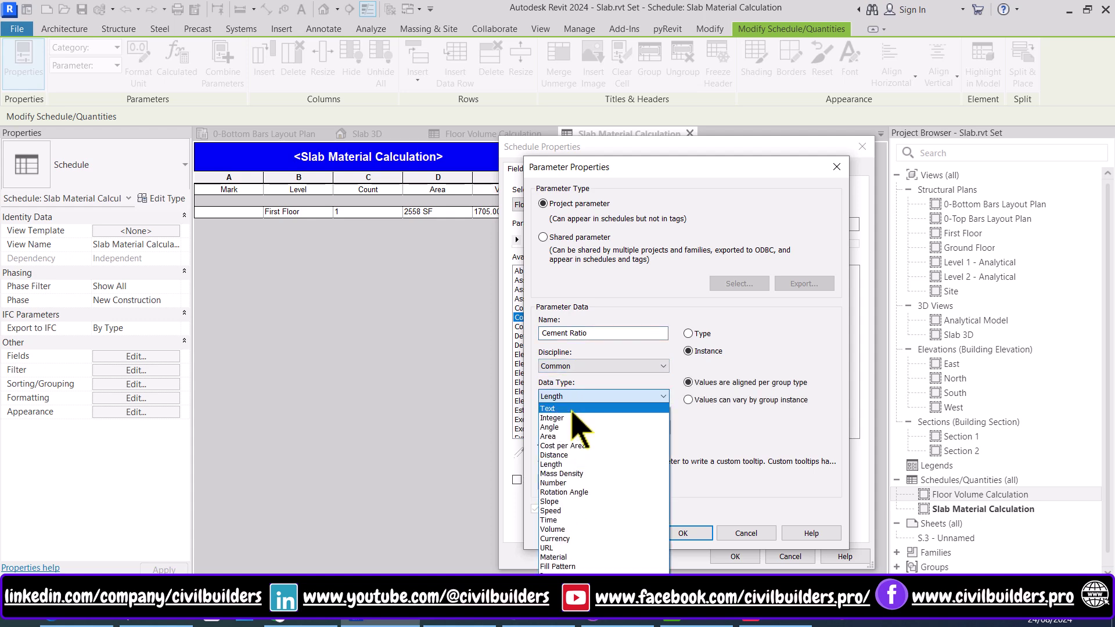
click(577, 418)
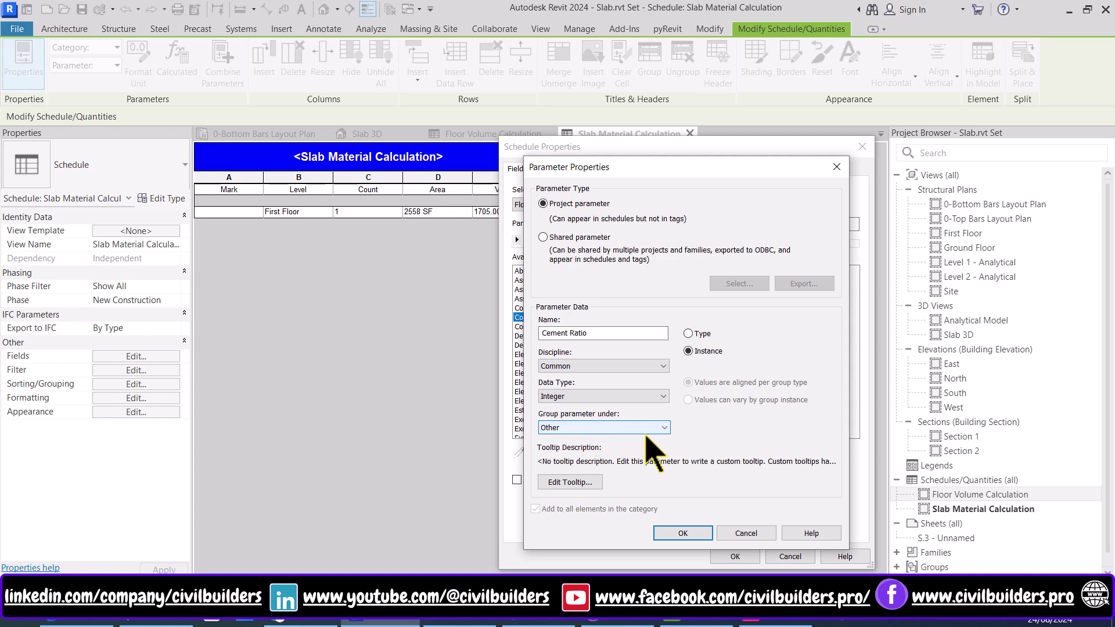
click(683, 533)
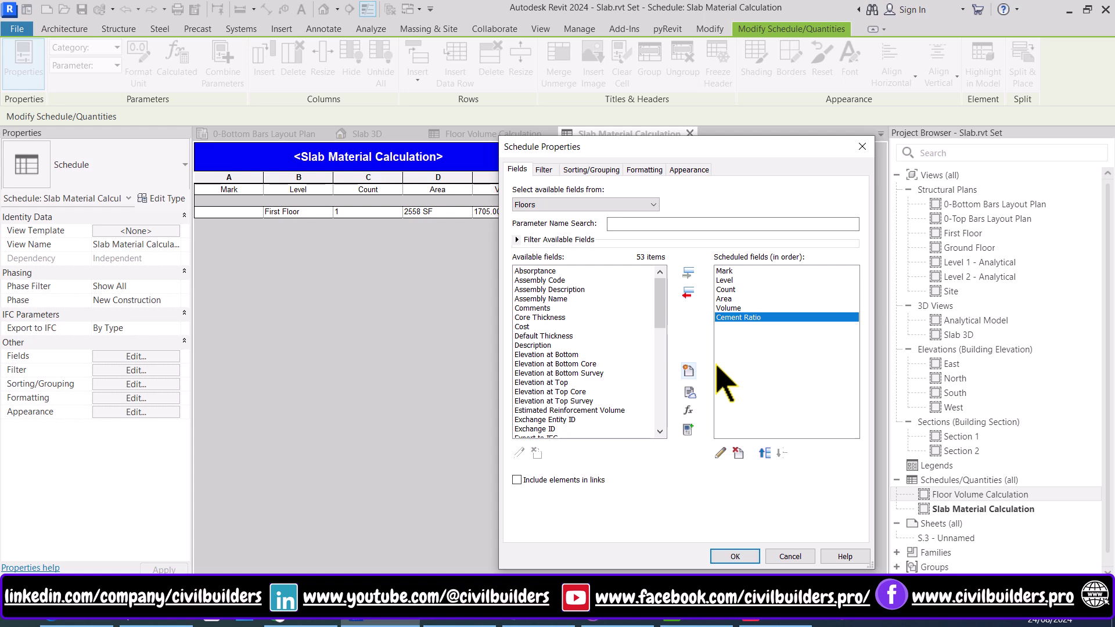
Step: Add a project parameter named Sand Ratio with the Integer data type to the scheduled fields
click(688, 370)
text(Sand Ratio)
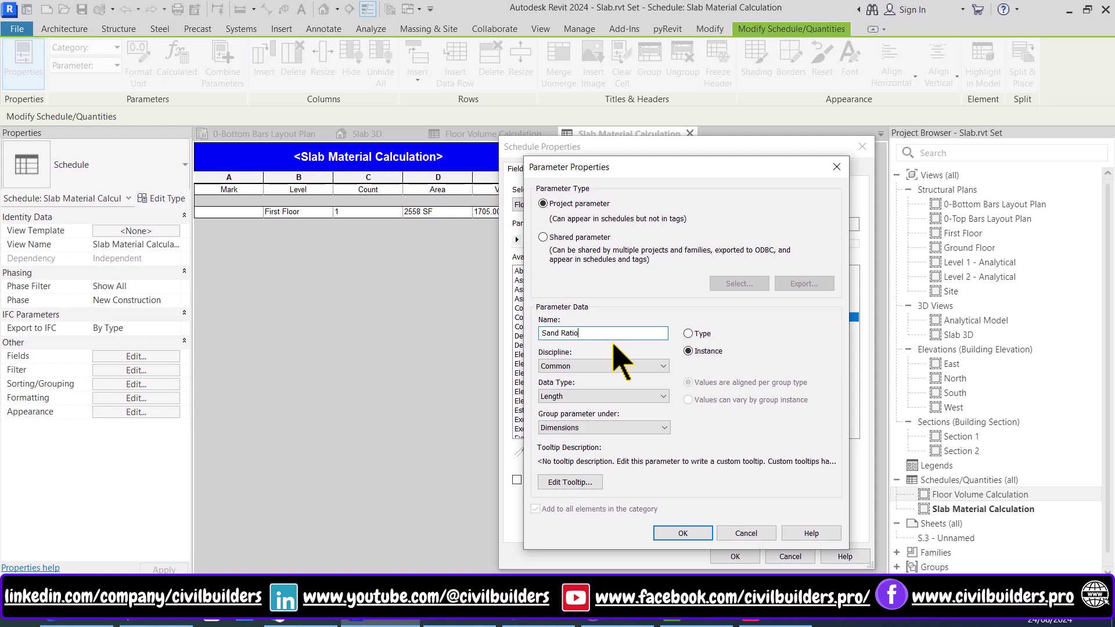
click(604, 396)
click(598, 419)
click(690, 534)
Step: Add a project parameter named Aggregate with the Integer data type to the scheduled fields
click(688, 370)
text(Aggregate)
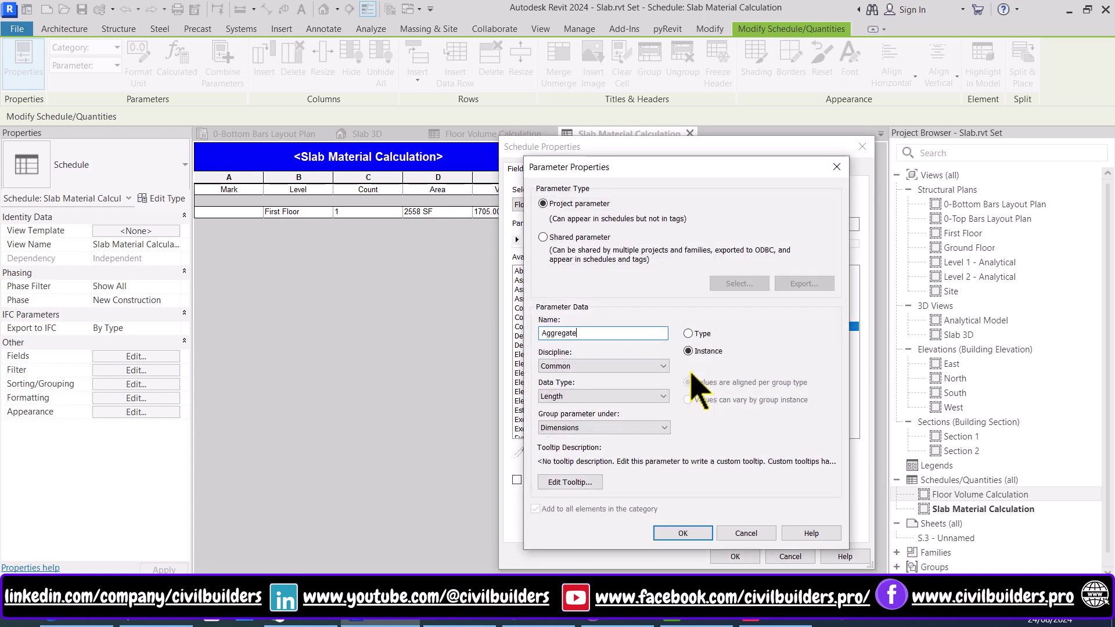
click(604, 366)
click(575, 396)
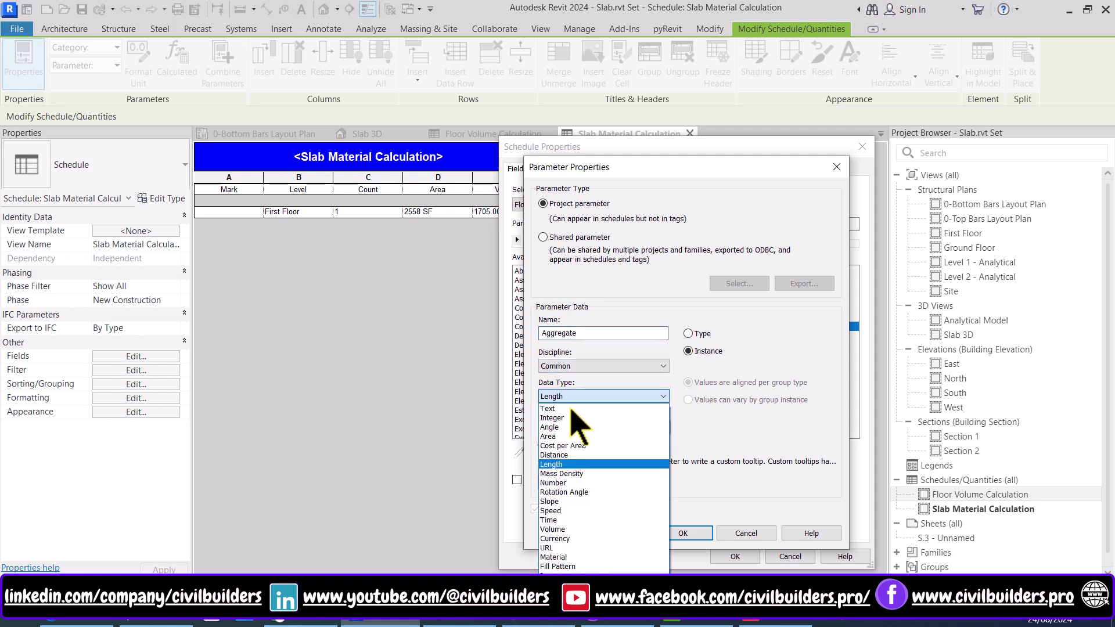
click(573, 417)
click(693, 533)
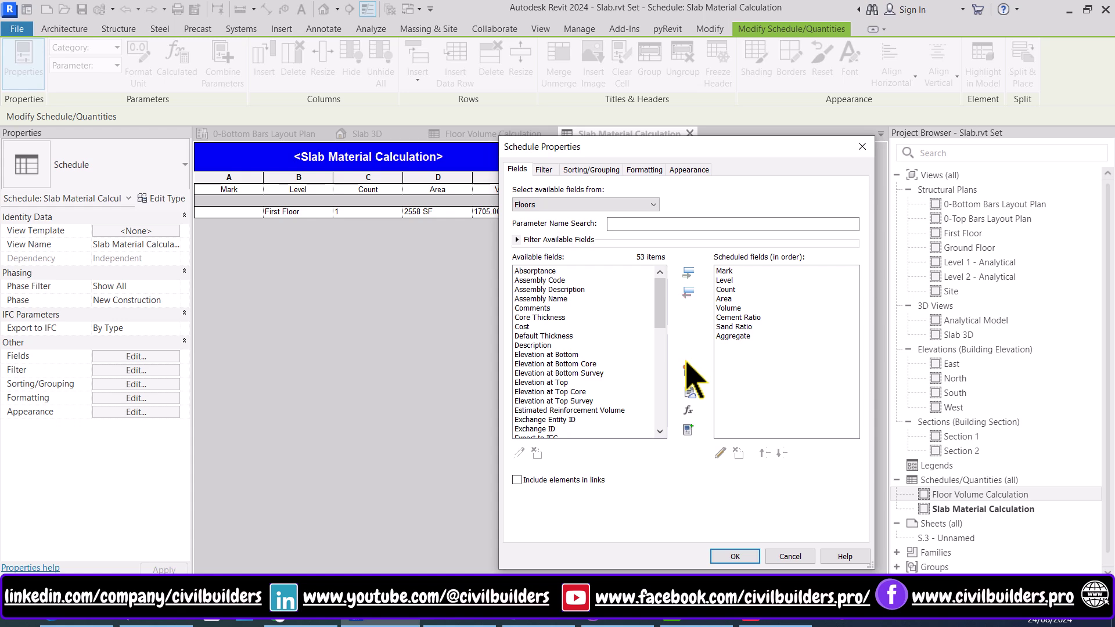
Step: Add a calculated value named Total Ratio with the formula Cement Ratio+Sand Ratio+Aggregate
click(689, 411)
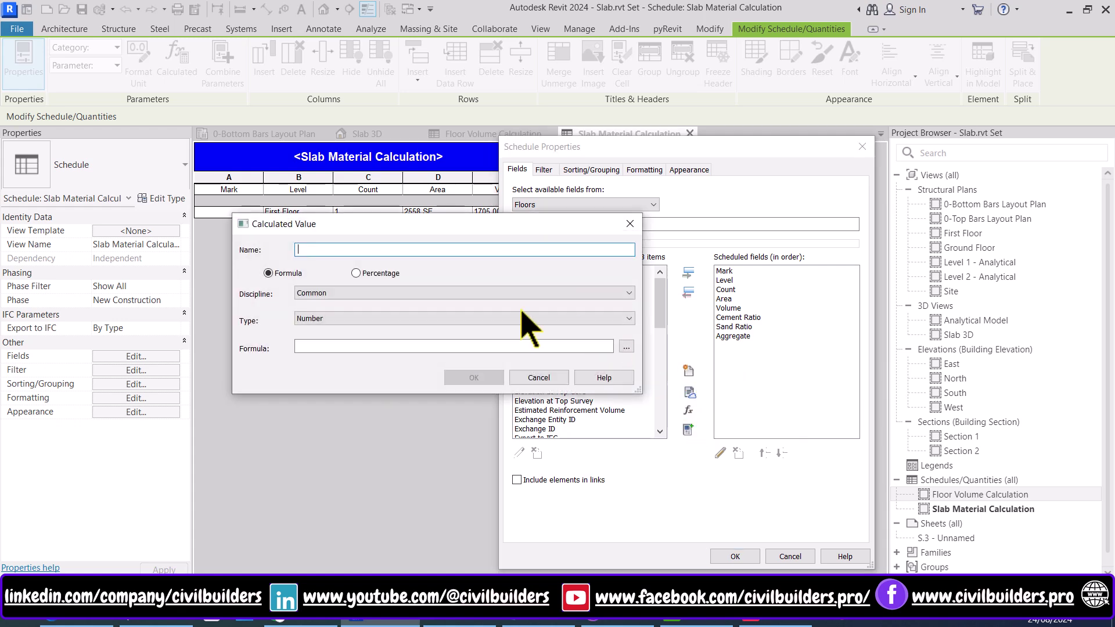
text(Total Ratio)
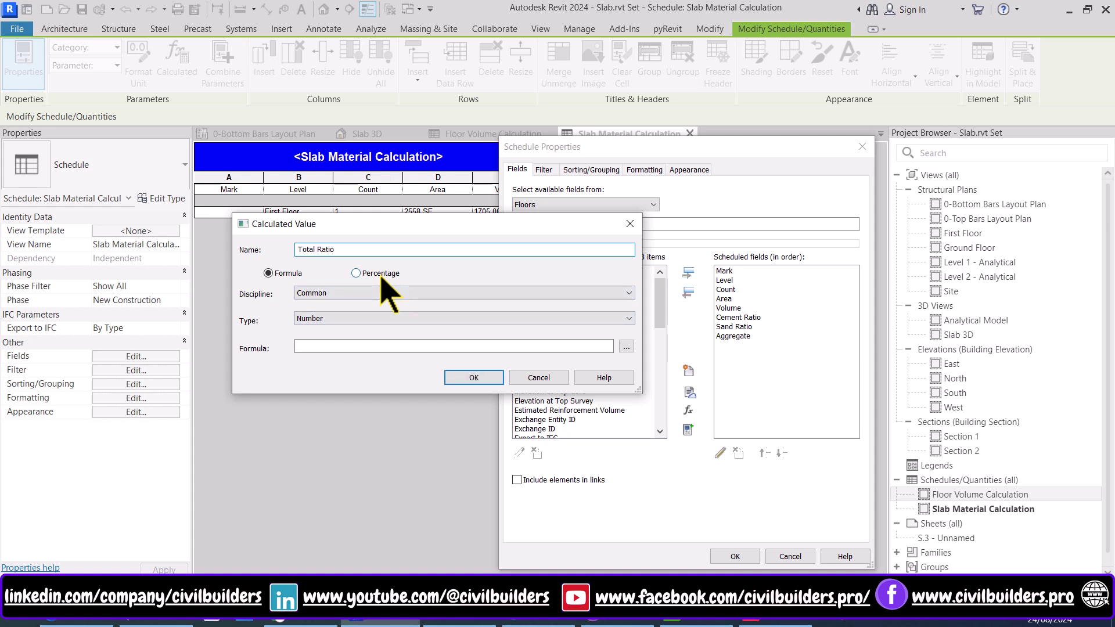
click(478, 347)
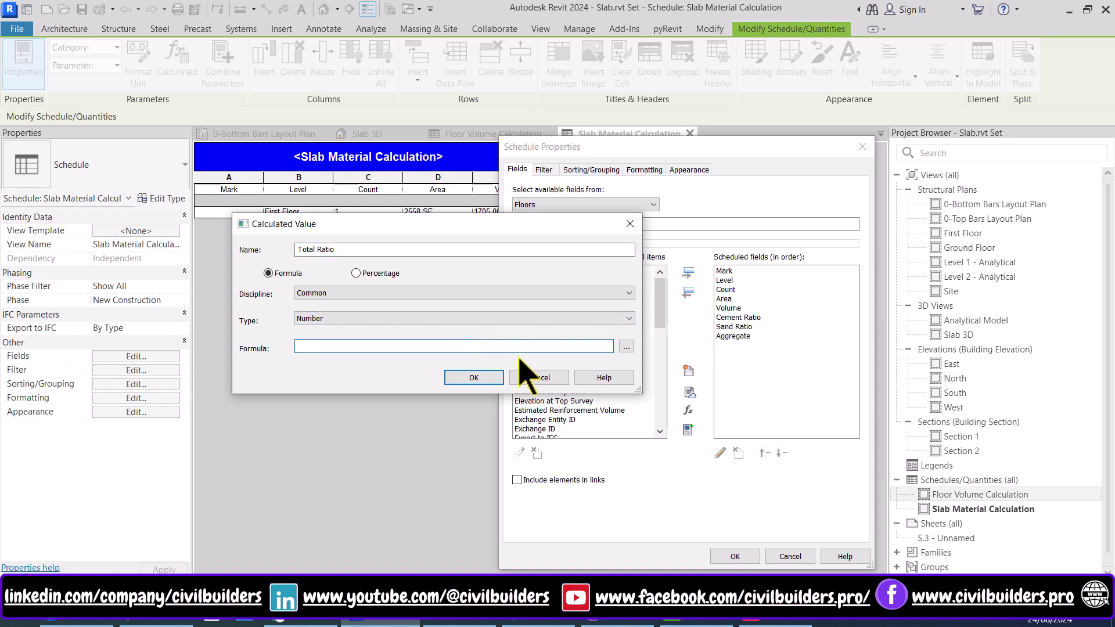
click(625, 346)
click(376, 276)
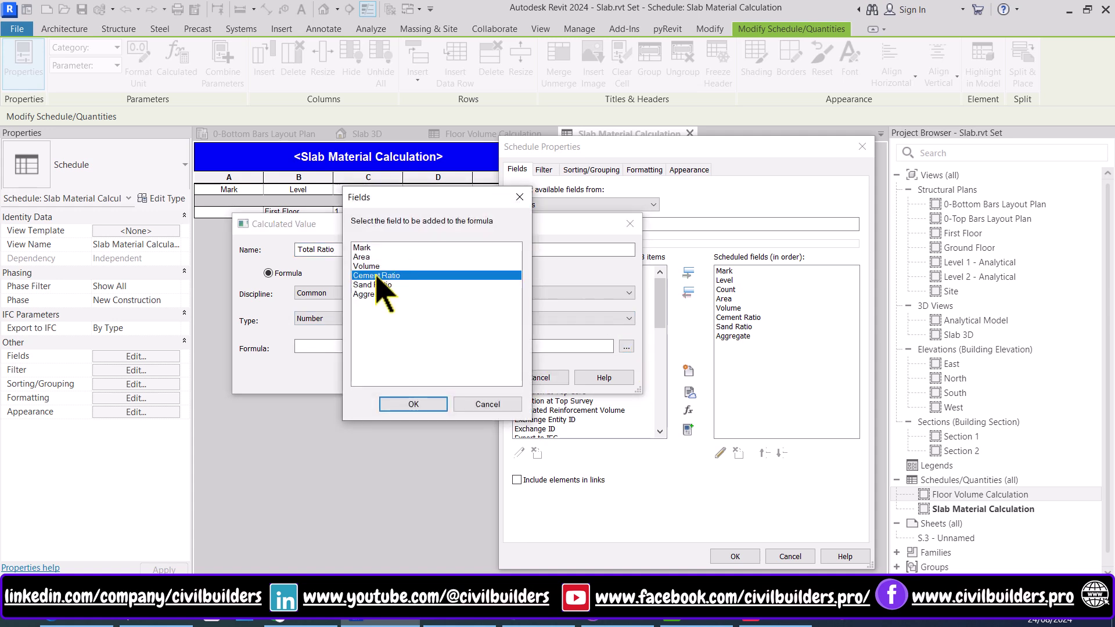
key(Return)
text(+)
click(626, 347)
click(376, 285)
key(Return)
click(626, 346)
click(376, 294)
key(Return)
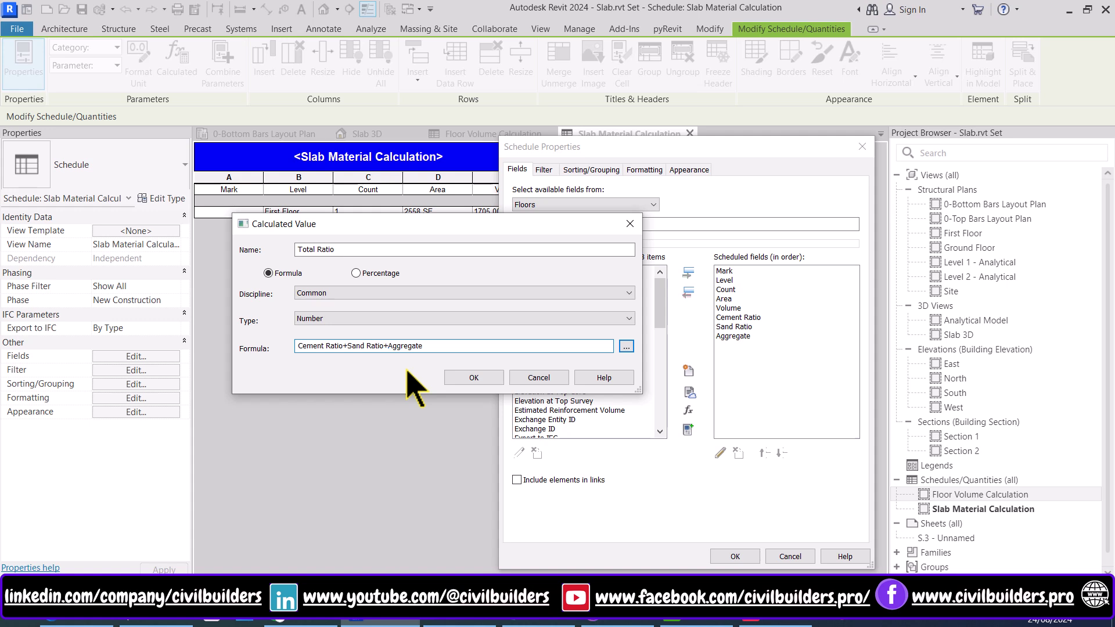
click(474, 378)
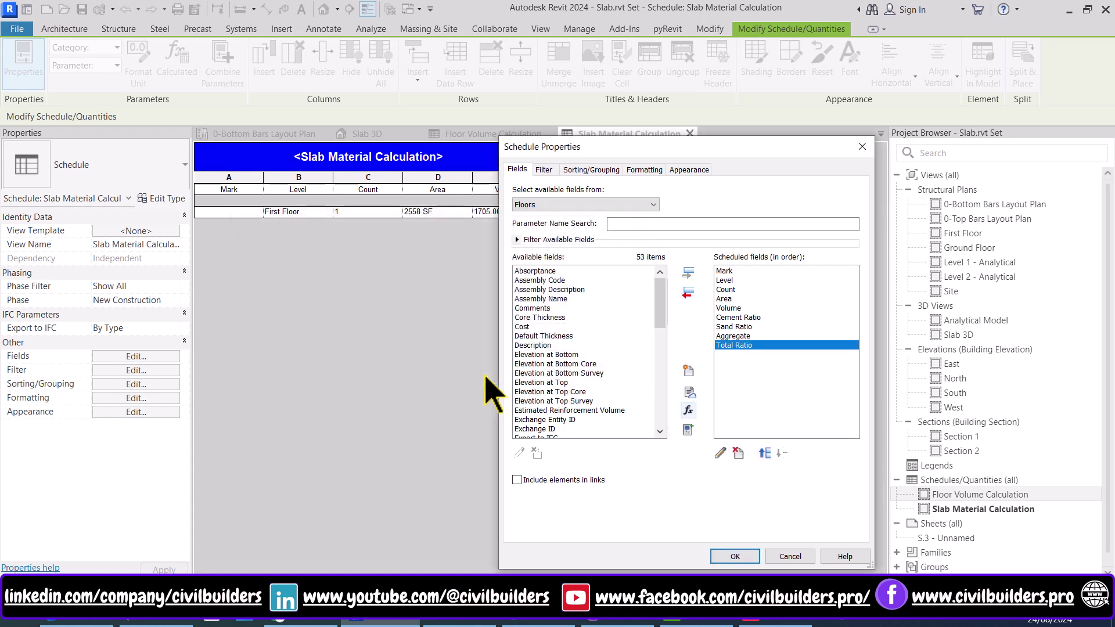
Step: Add a calculated value named Cement Bags with the formula (Volume/1.25CF)*1.54*(Cement Ratio / Total Ratio)
click(778, 354)
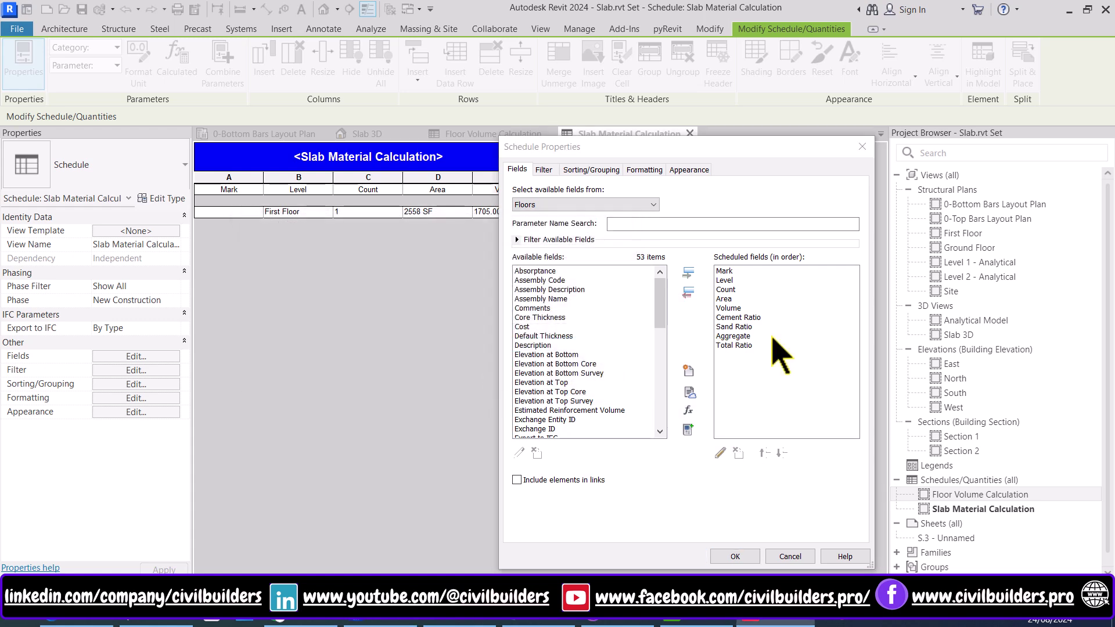
click(688, 411)
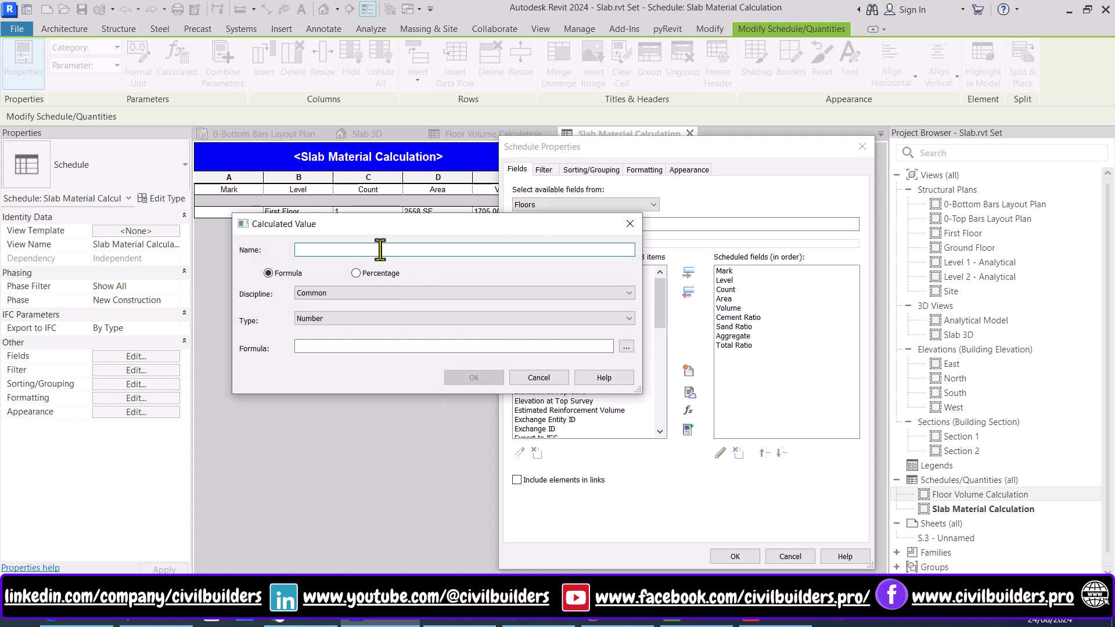
text(Cen)
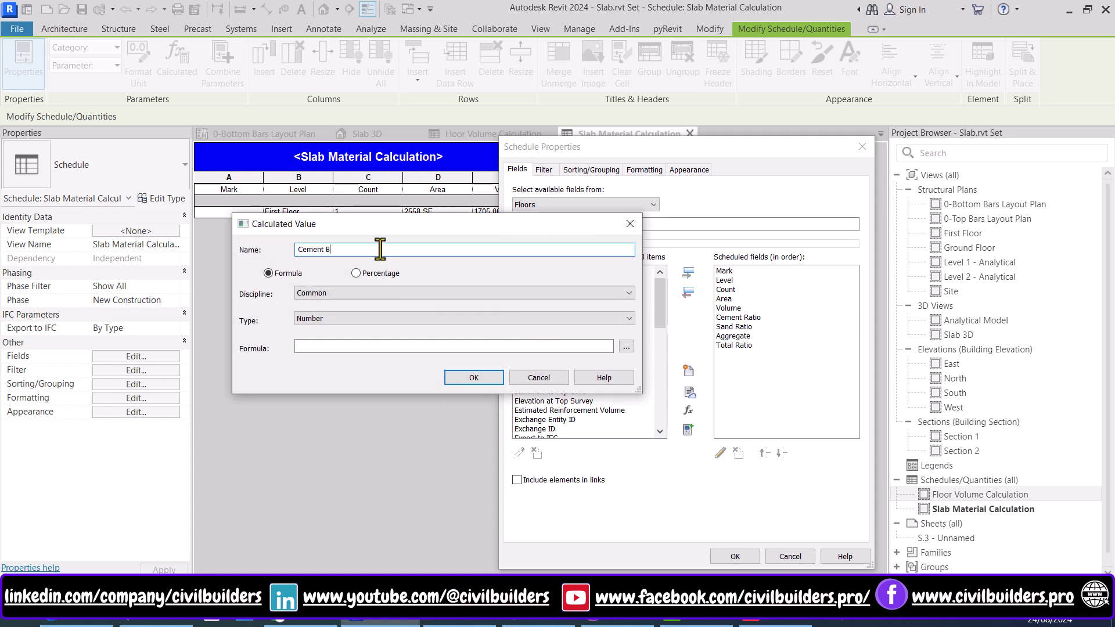
click(369, 346)
text((Volume/1.25CF)*1.54*(Cement Ratio / Total Ratio))
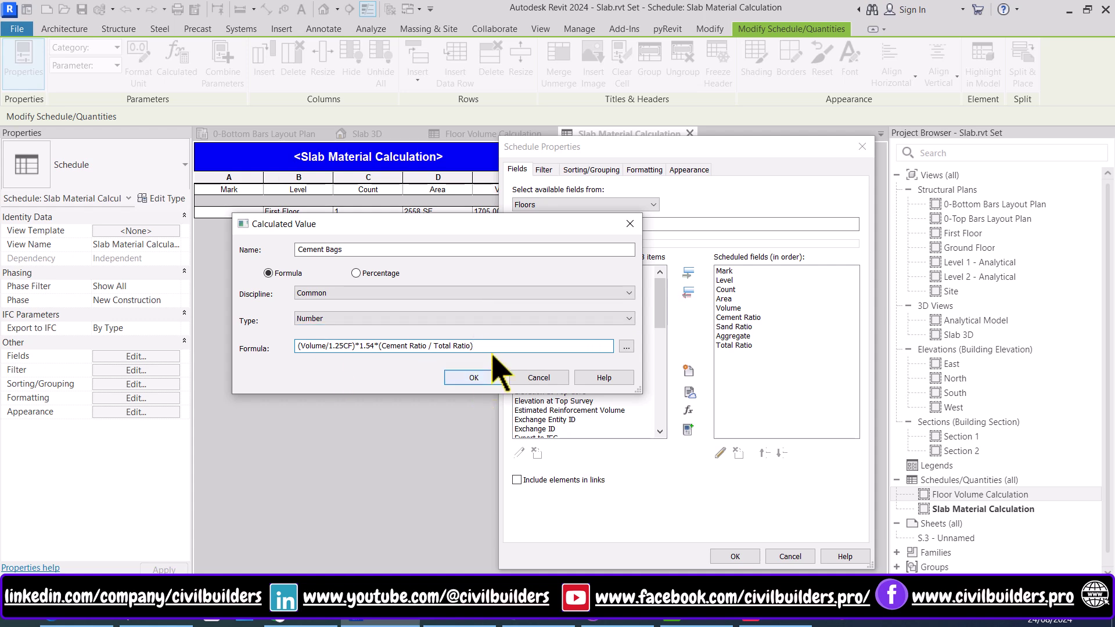
click(474, 377)
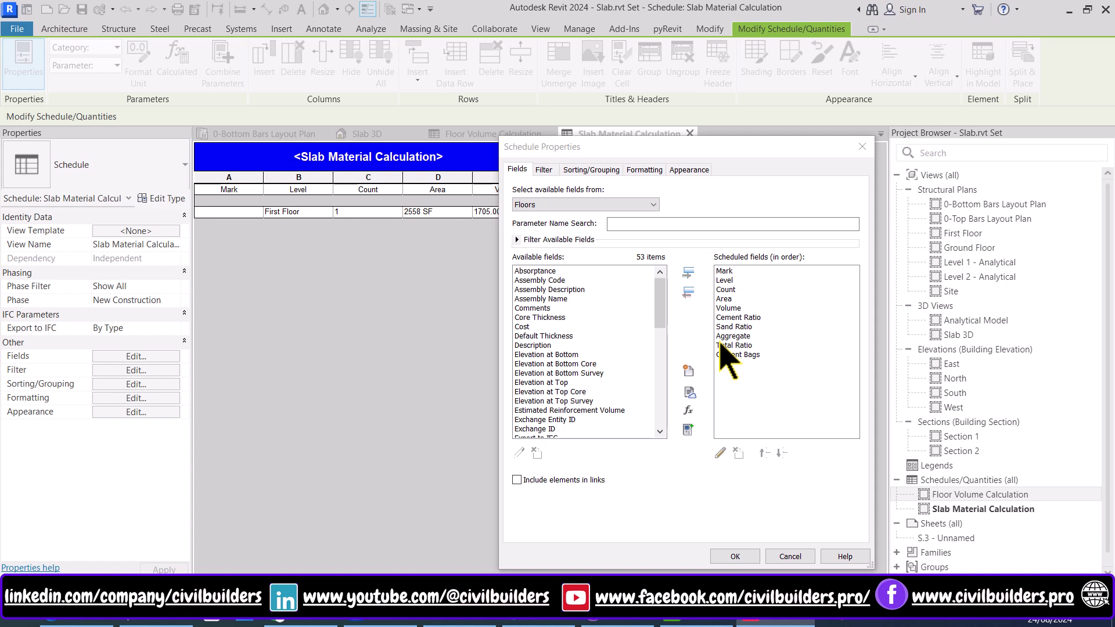
Step: Add a calculated value named Sand Volume with the formula (Volume/1 CF)*1.54*(Sand Ratio/Total Ratio)
click(688, 410)
text(Sand Volume)
click(356, 345)
text((Volume/1 CF)*1.54*()
click(626, 346)
click(377, 283)
click(413, 400)
text(/)
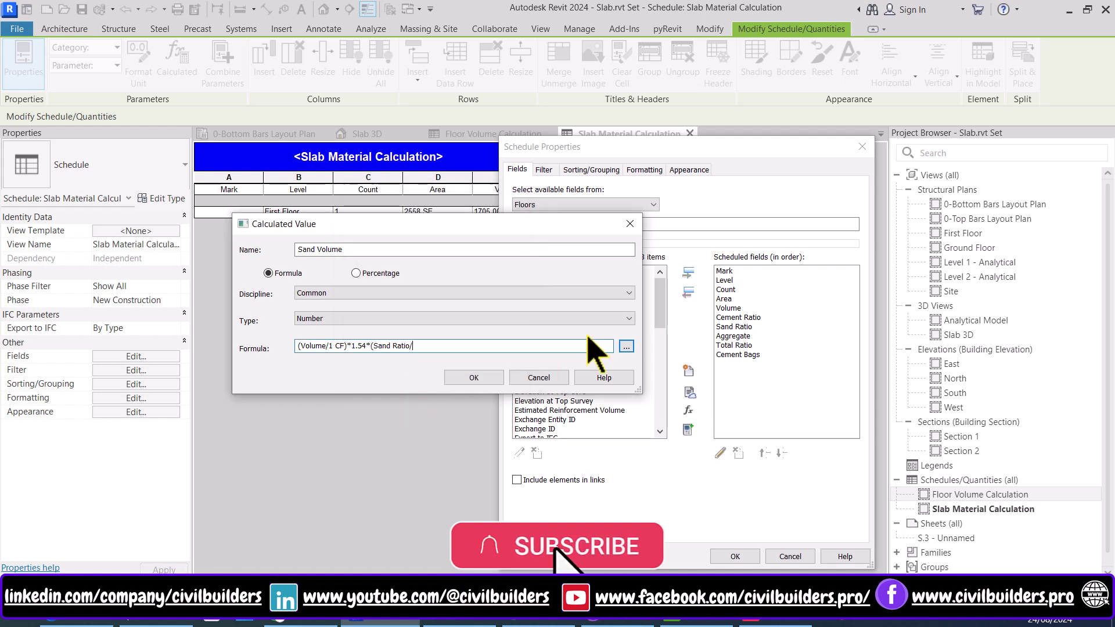
click(626, 346)
click(383, 302)
click(414, 401)
text())
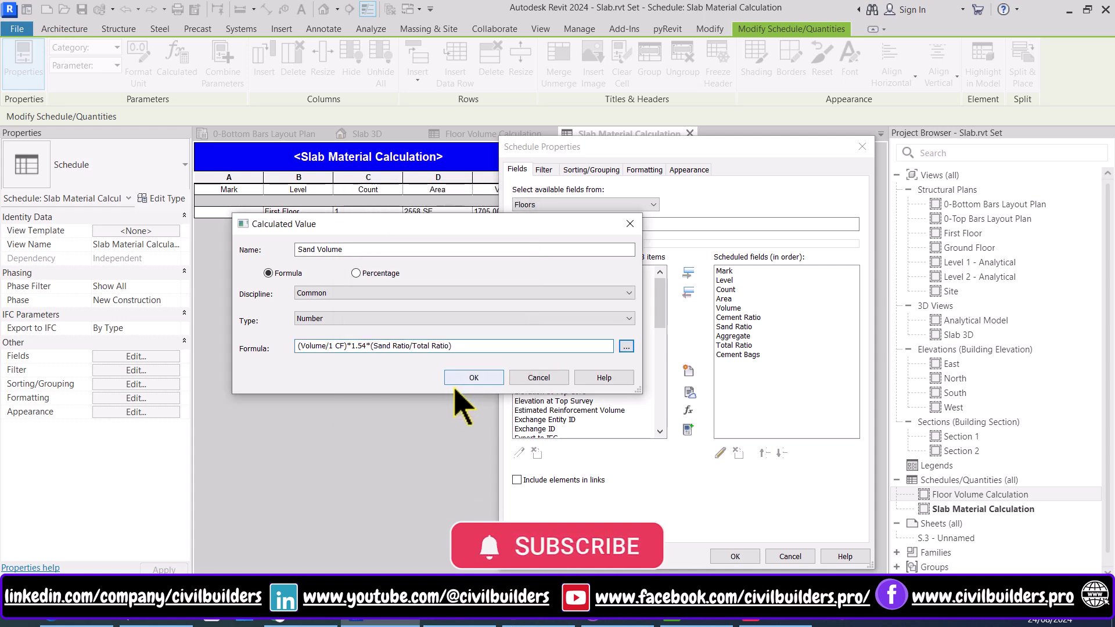
click(470, 379)
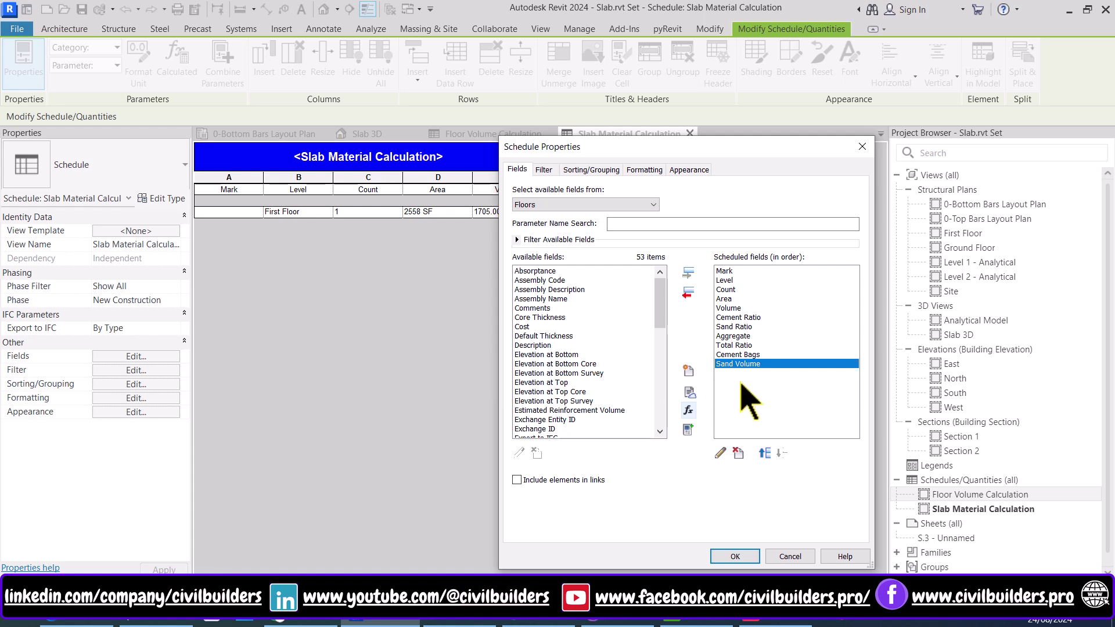
Step: Try to add a calculated value named Aggregate with the formula (Volume/1 CF)*1.54*(Aggregate/Total Ratio)
click(688, 410)
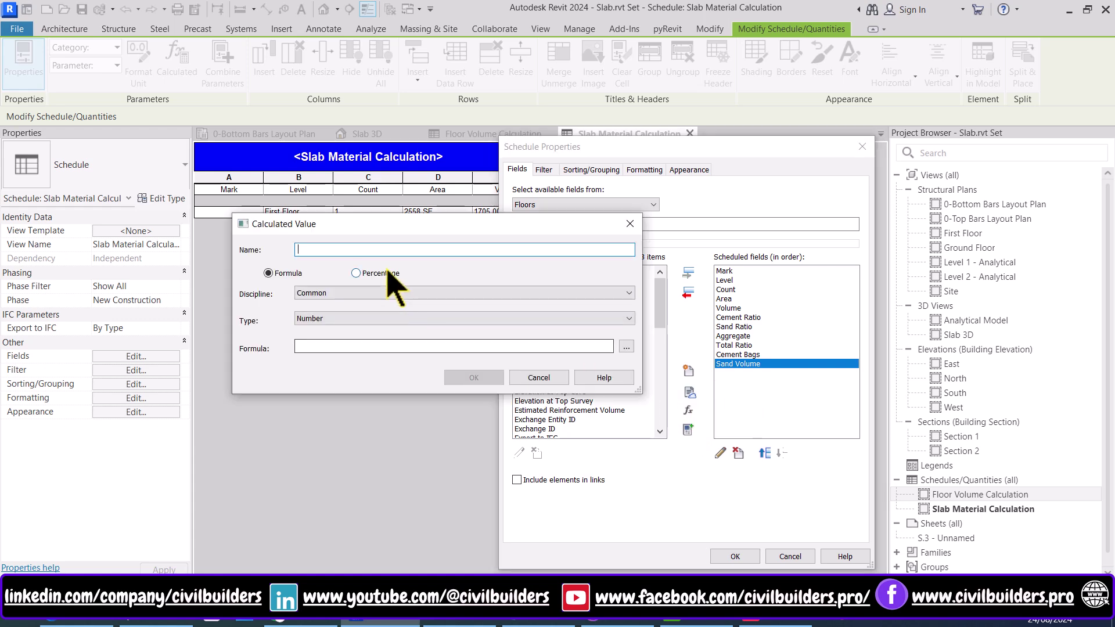
text(Aggregate)
click(354, 347)
text((Volume/1 CF)*1.54*()
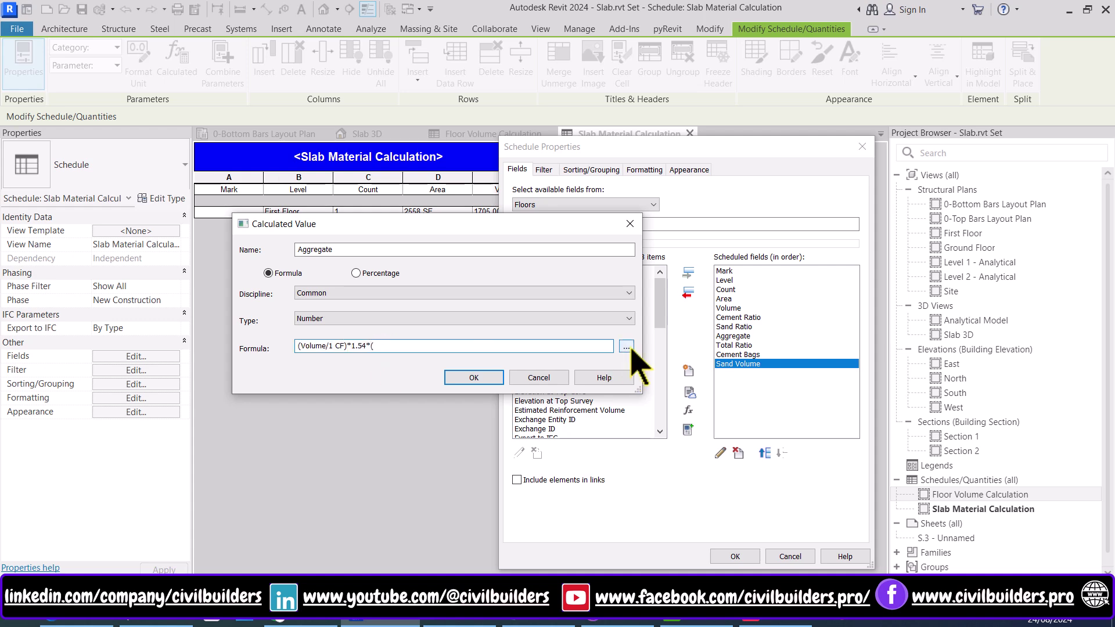
click(622, 347)
click(376, 295)
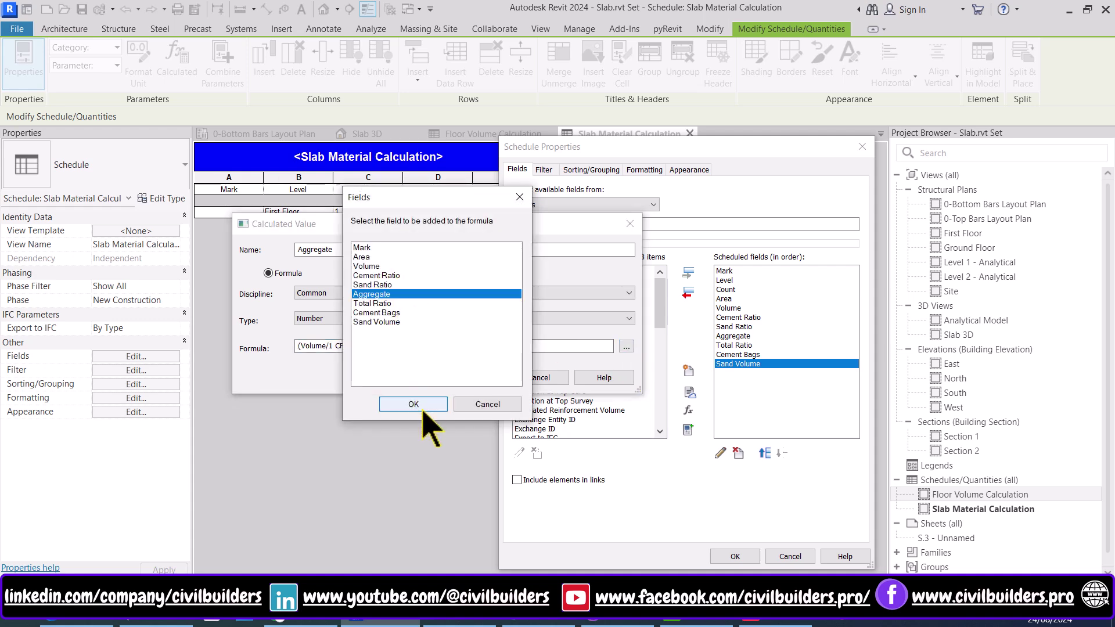
click(414, 404)
text(/)
click(625, 347)
click(390, 304)
click(436, 404)
text())
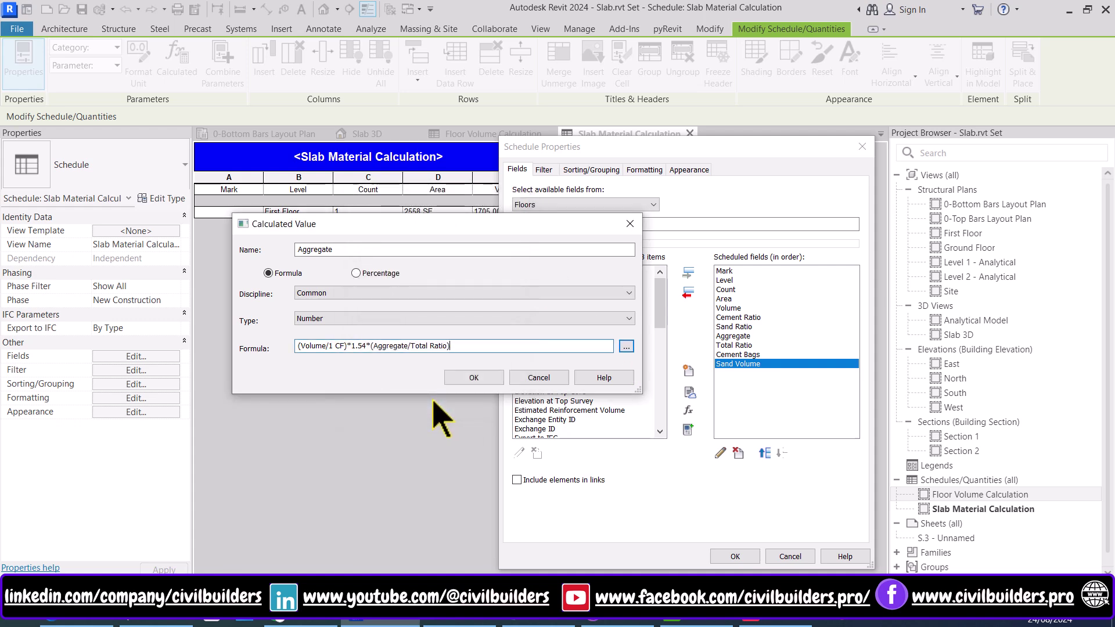
click(473, 377)
click(651, 316)
Step: Change the calculated value's name to Aggregate Volume and apply the new fields to the schedule
key(End)
text(Volume)
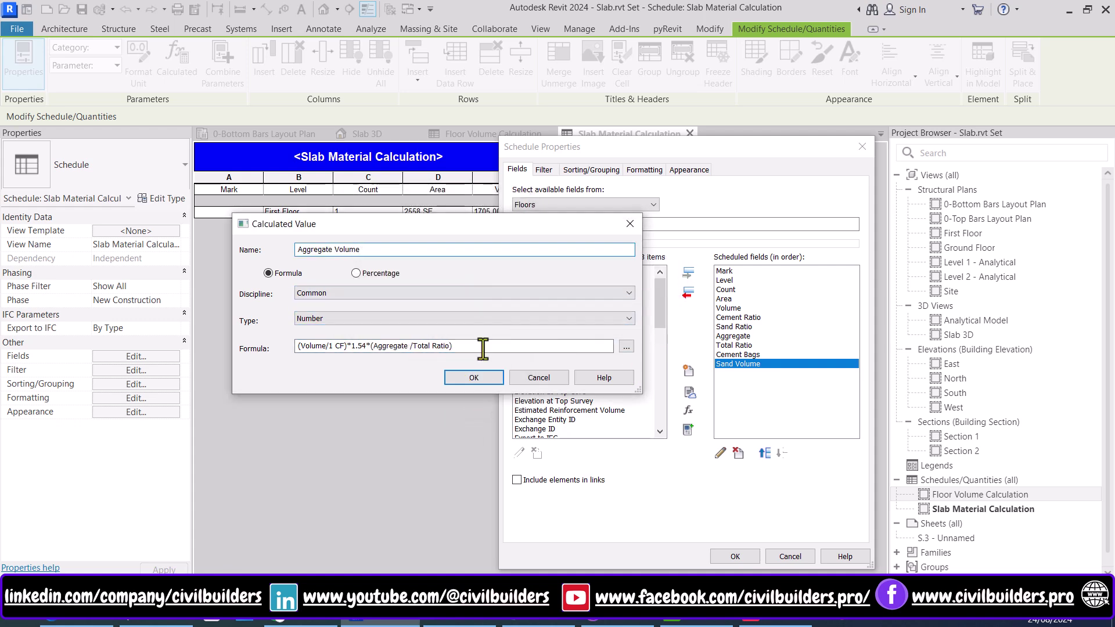
click(474, 377)
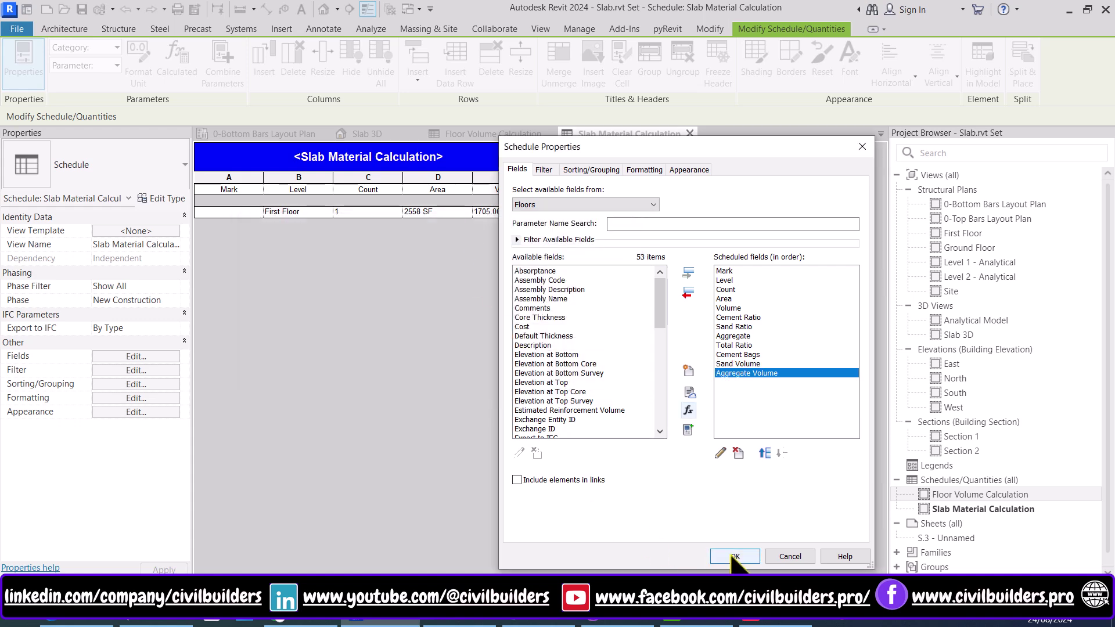
click(733, 556)
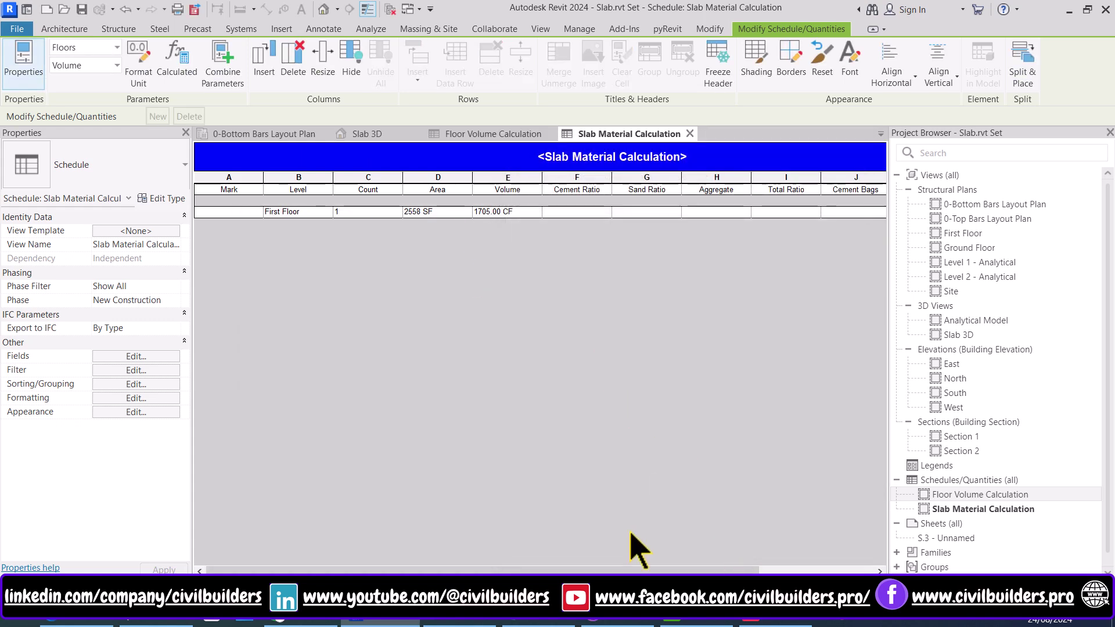
Step: Enter cement ratio 1, sand ratio 2 and aggregate 4 for the First Floor slab, and set its mark to S1
drag(640, 572, 676, 571)
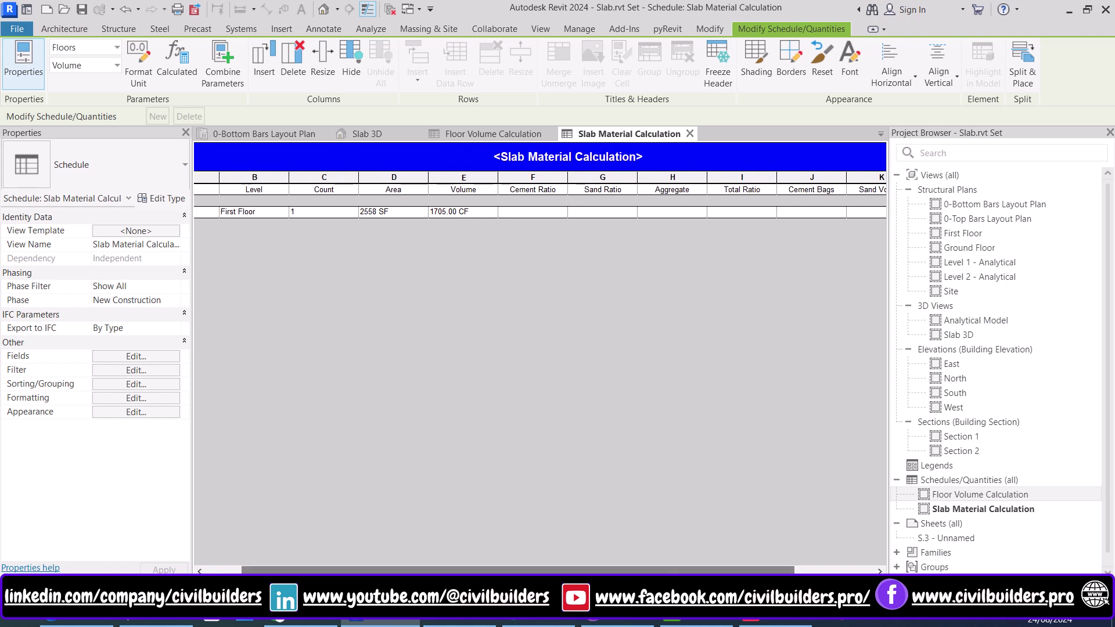
click(441, 213)
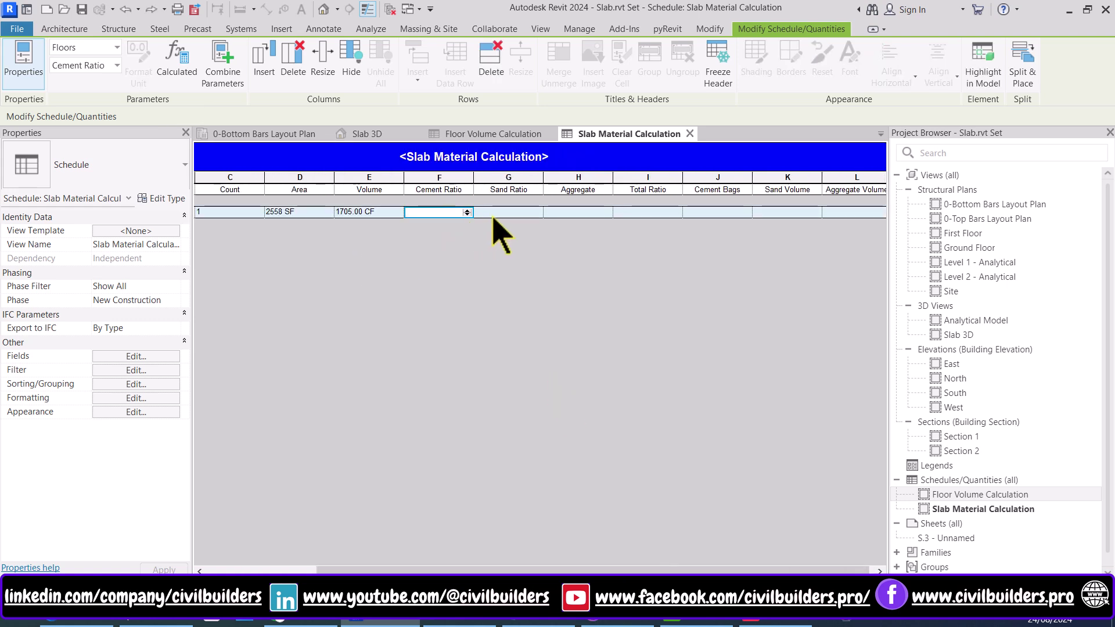
click(581, 214)
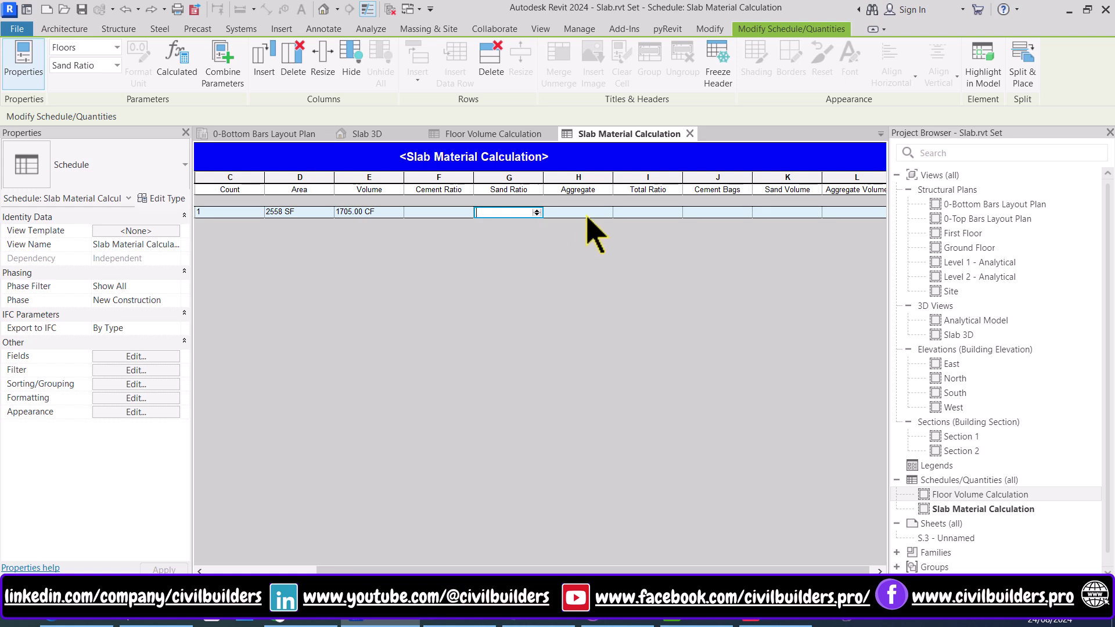
click(436, 212)
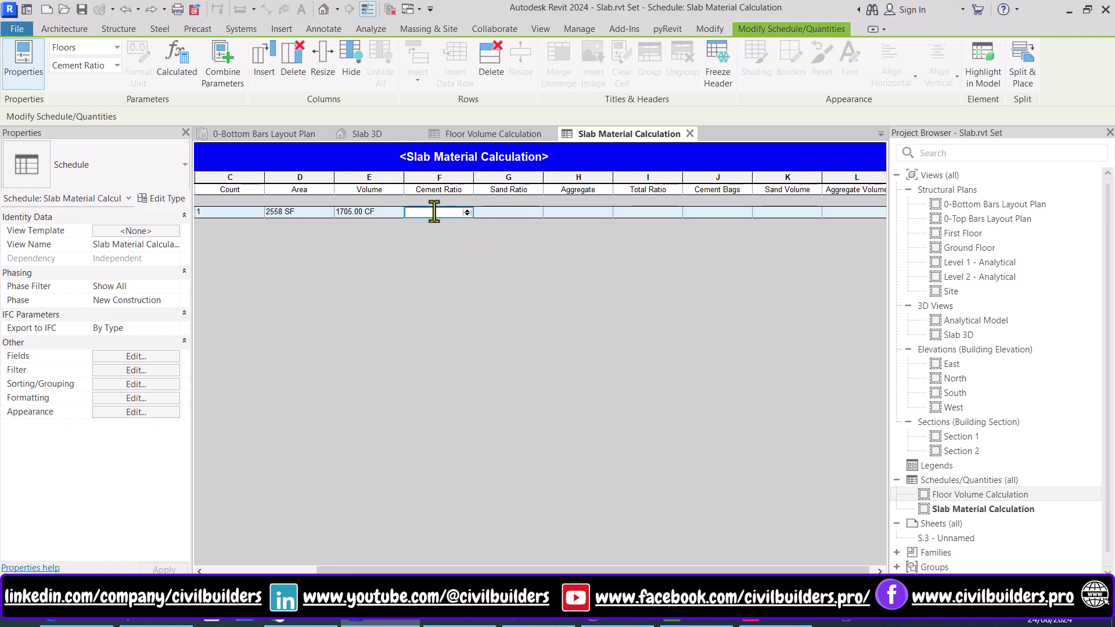
click(518, 214)
click(570, 214)
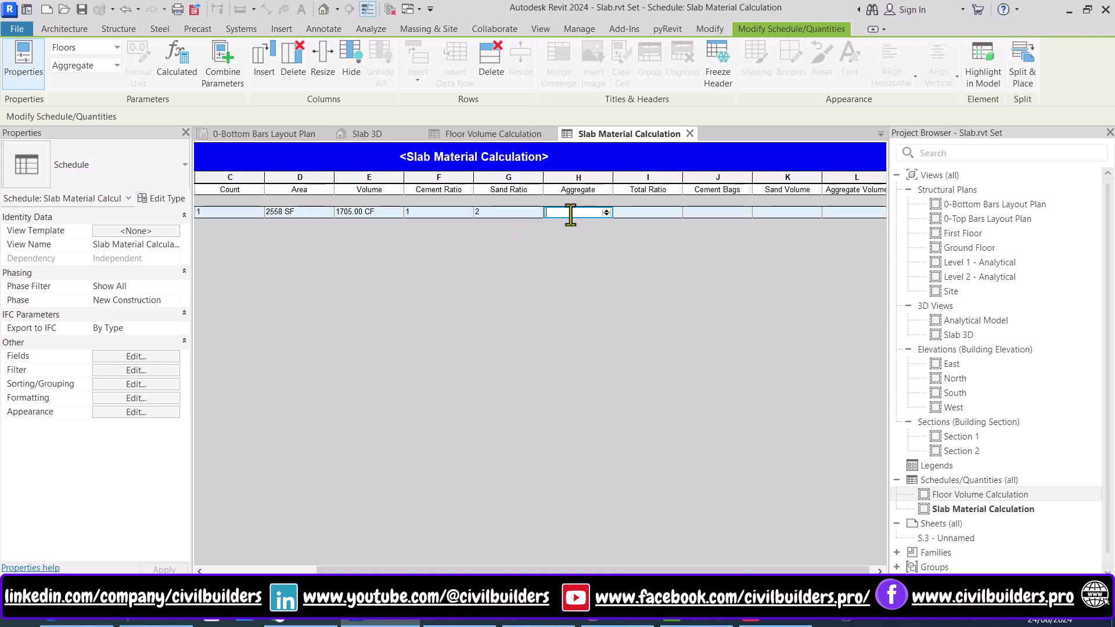
click(630, 213)
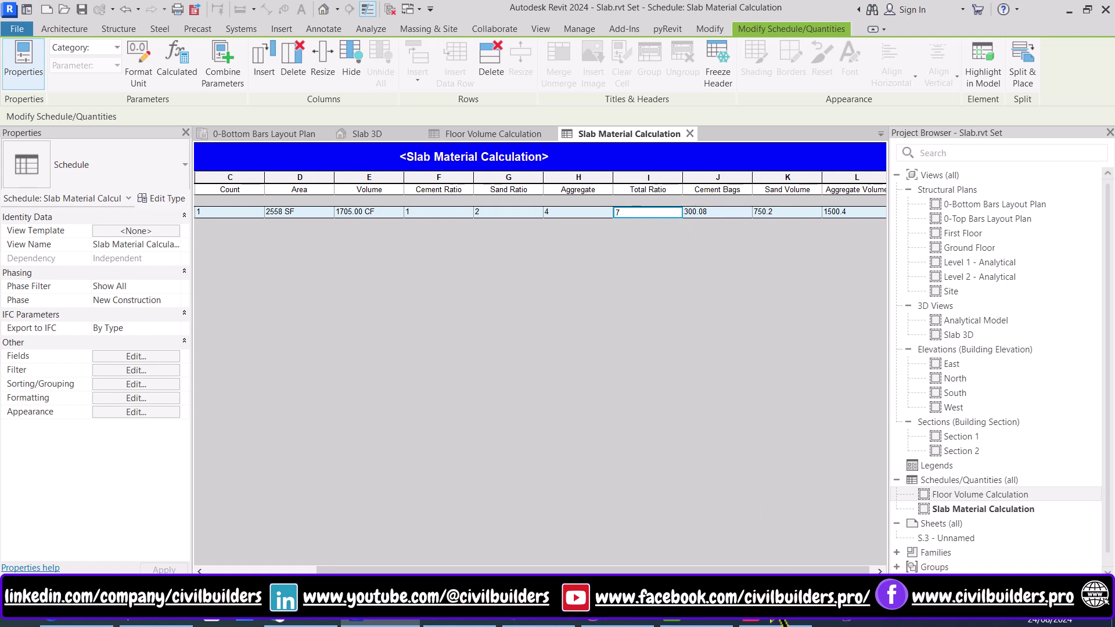
drag(580, 570, 585, 570)
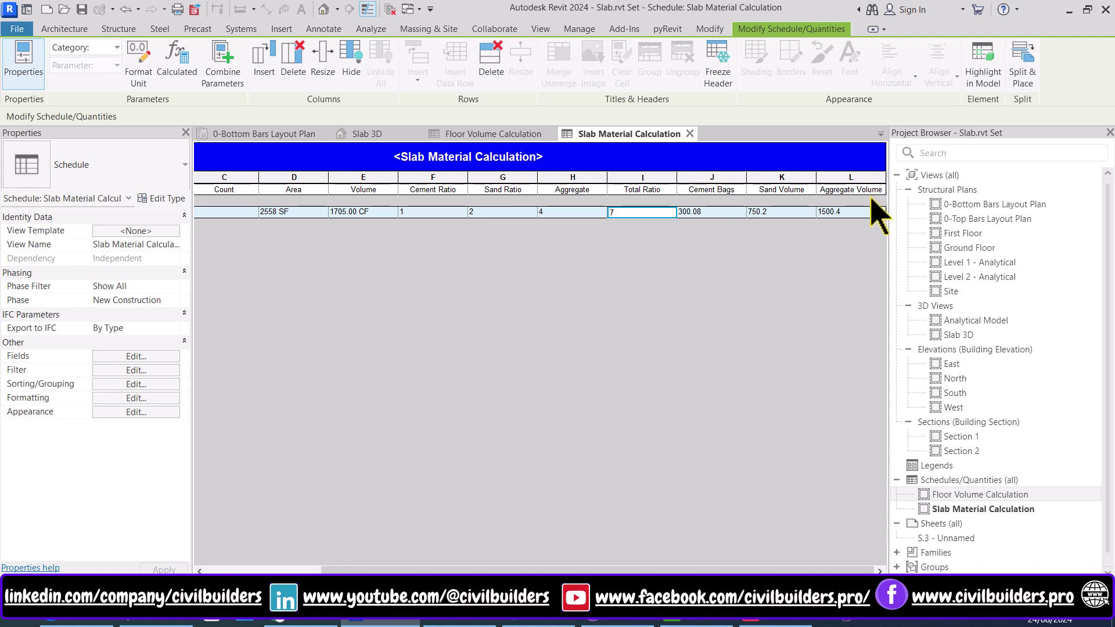
click(745, 242)
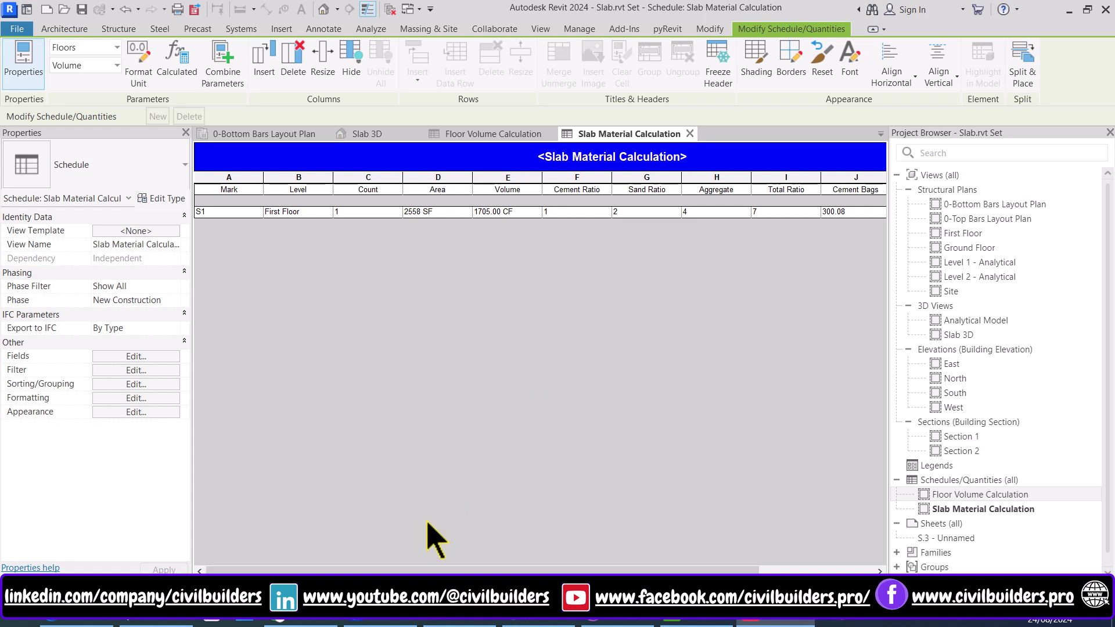
Step: Create a Structural Rebar schedule with the fields Type, Bar Diameter, Bar Length, Quantity, Spacing, Total Bar Length and Reinforcement Volume
click(566, 621)
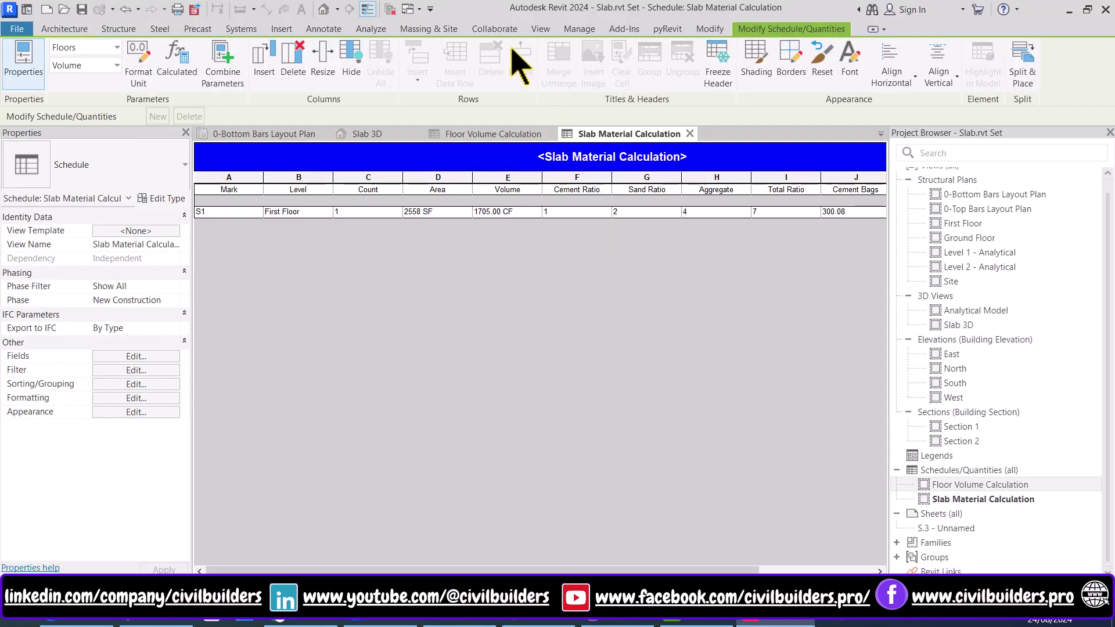
click(540, 29)
click(773, 47)
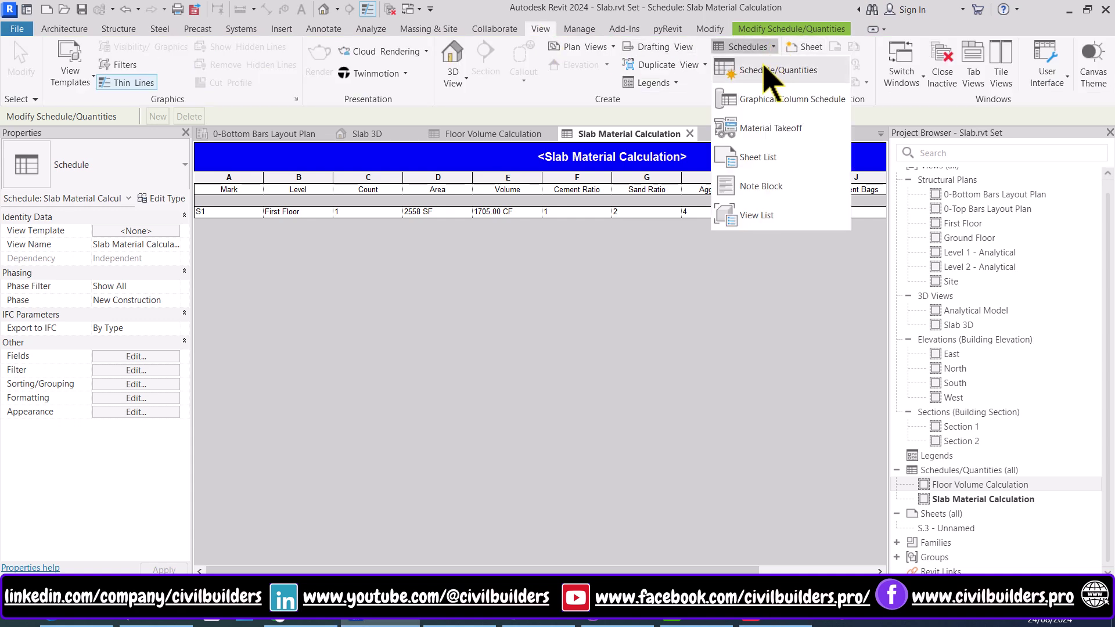
click(760, 71)
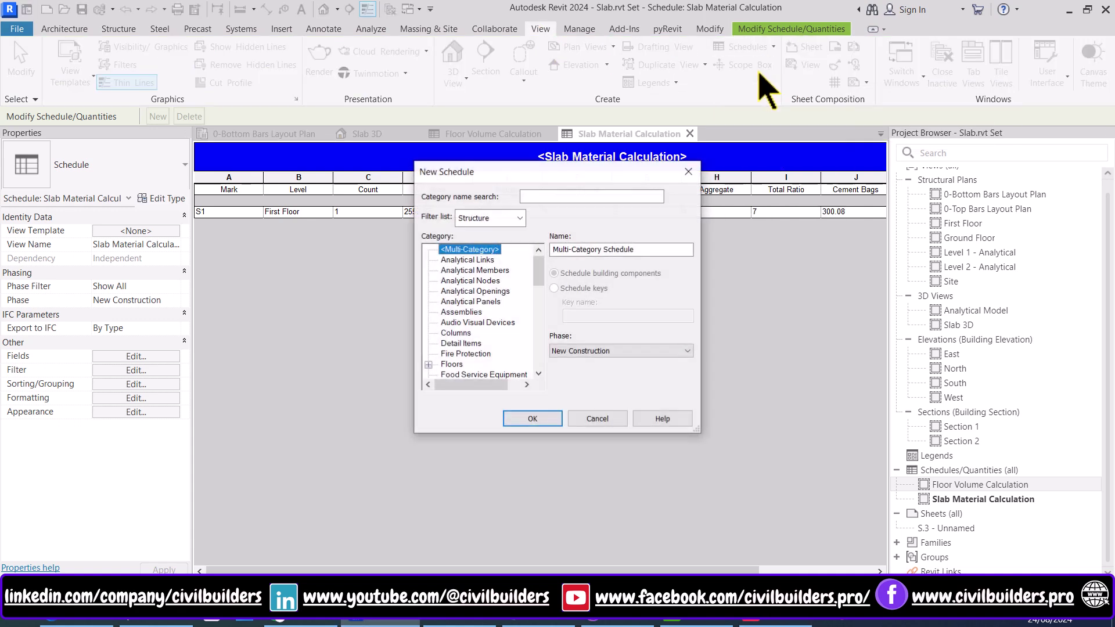
click(469, 281)
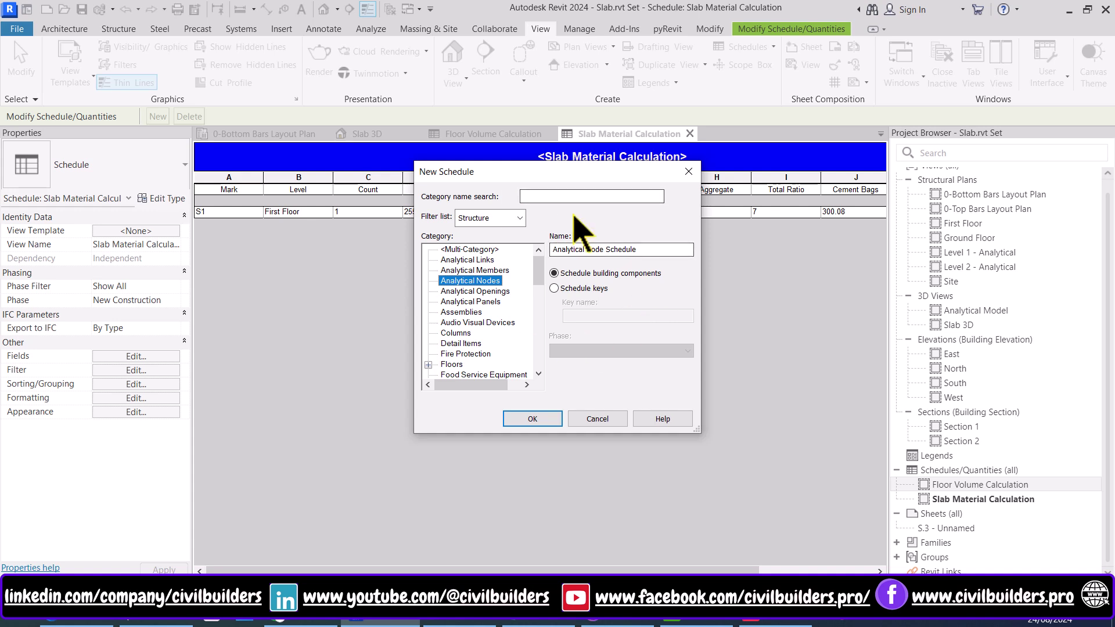
scroll(473, 314, down, 10)
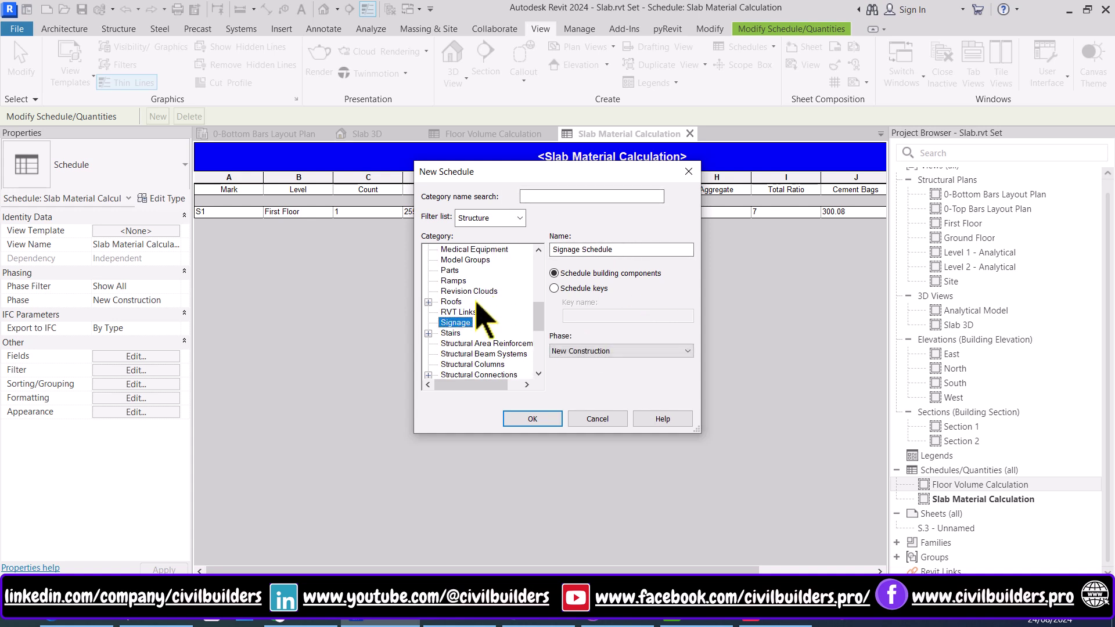
click(485, 354)
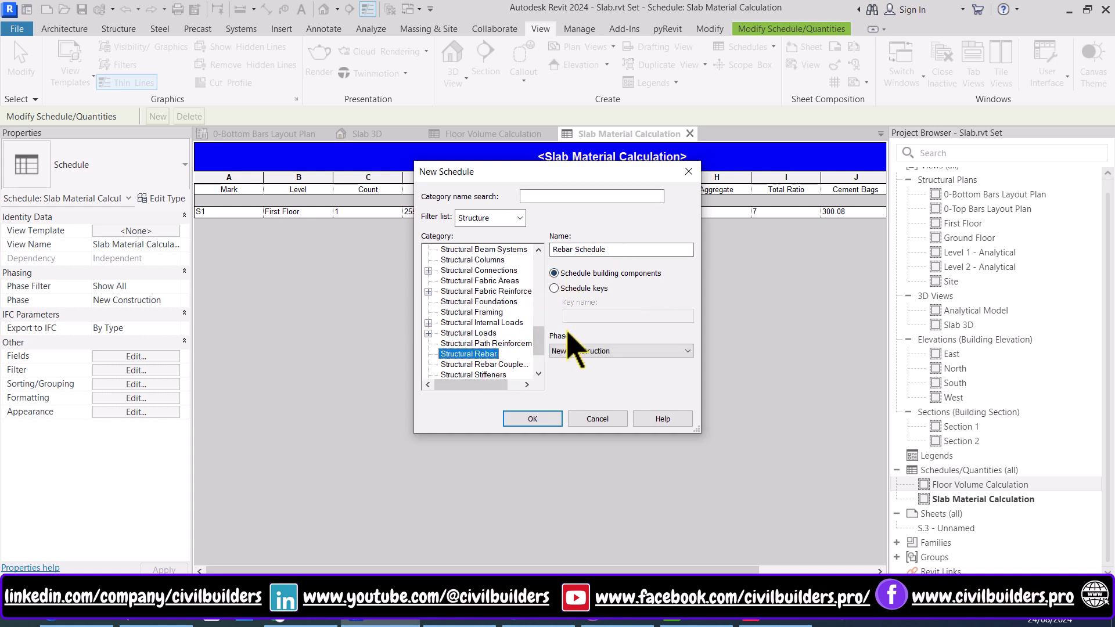
click(540, 421)
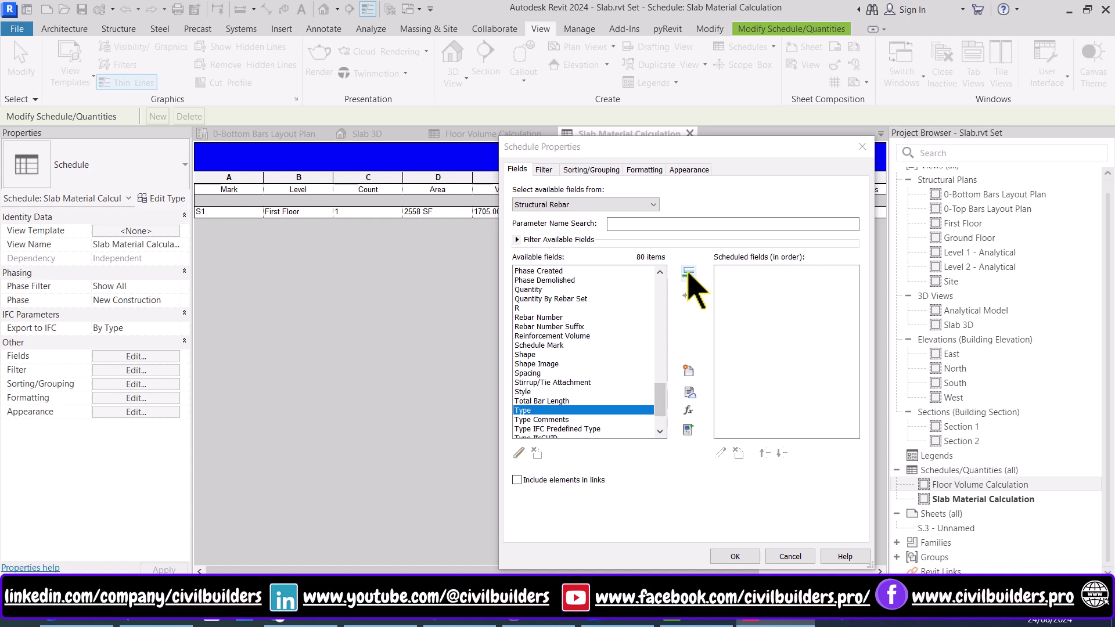
click(688, 271)
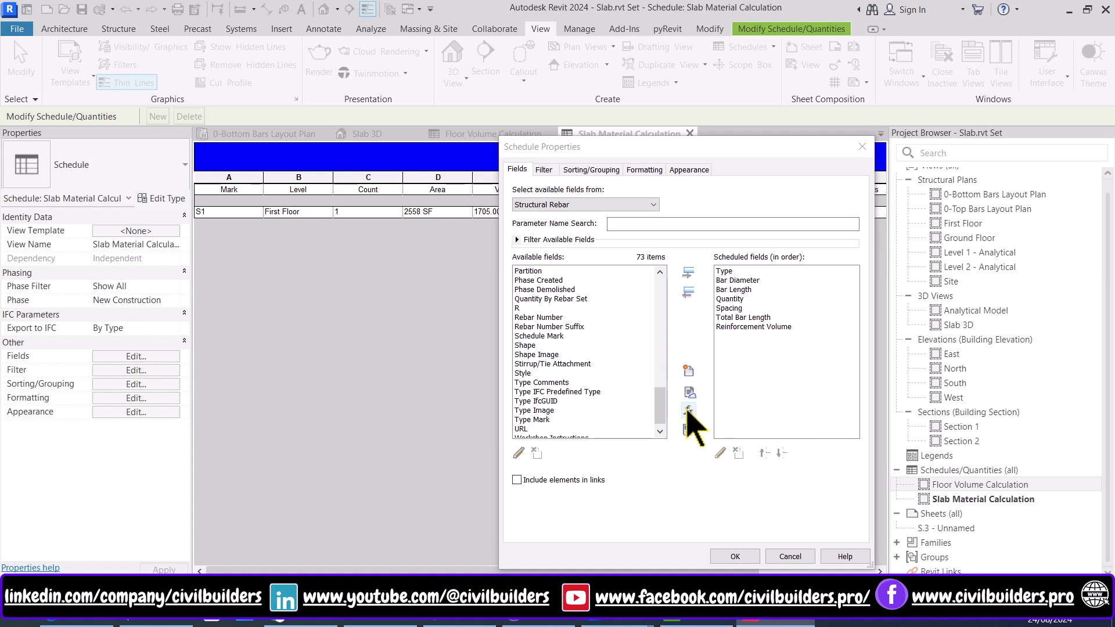
Step: Add a Structural calculated value of type Mass named Rebar Weight with the formula 490 lbm/ft³ * Reinforcement Volume, and generate the schedule
click(688, 410)
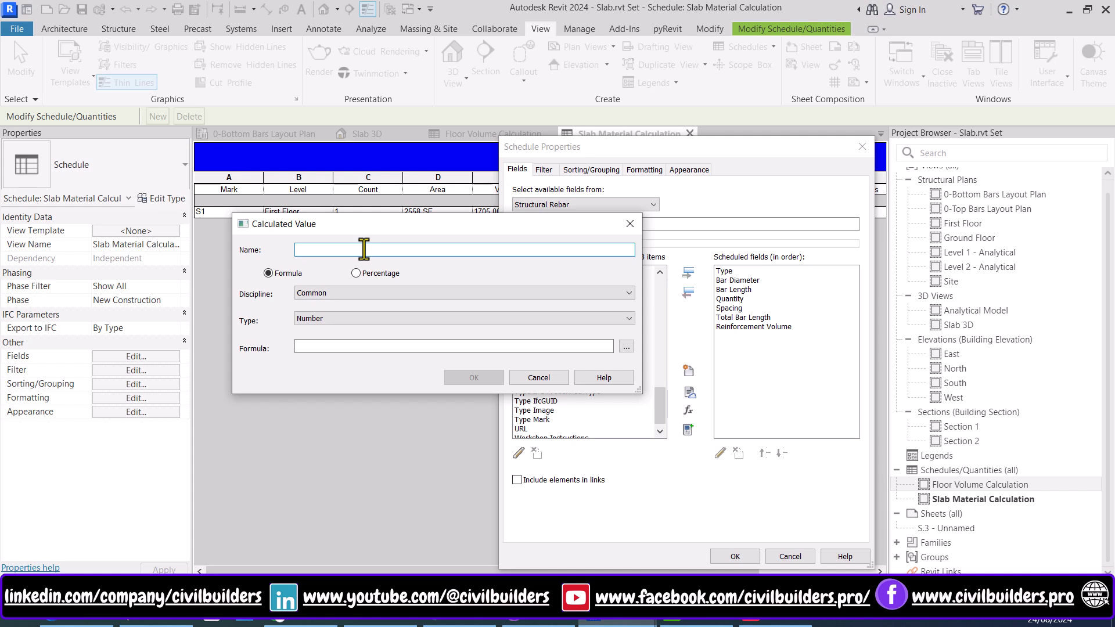
text(Rebar Weight)
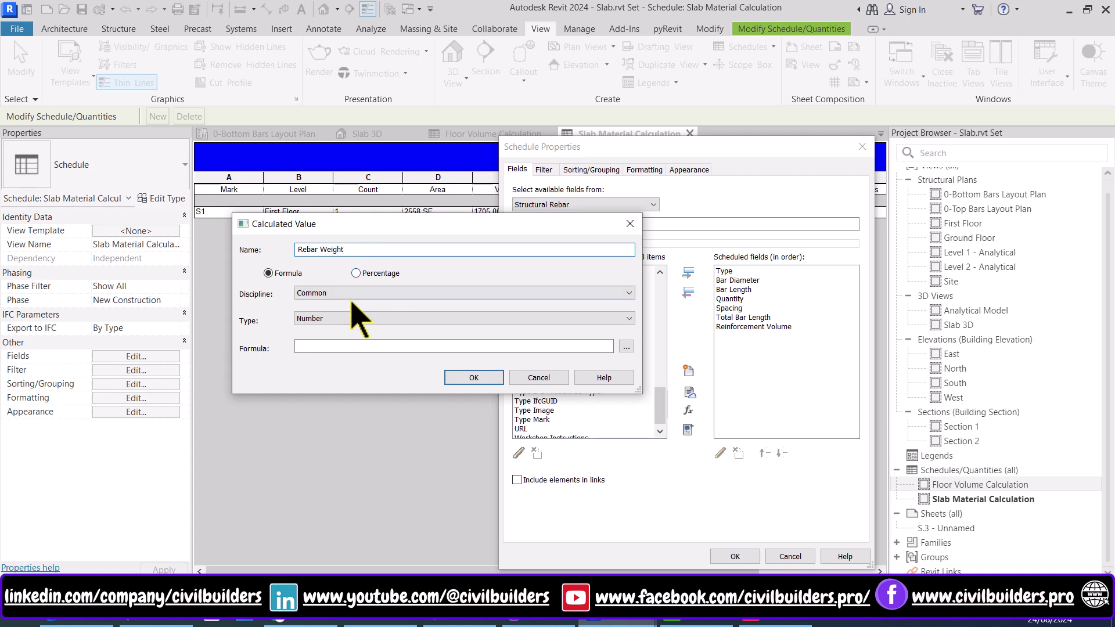
click(335, 293)
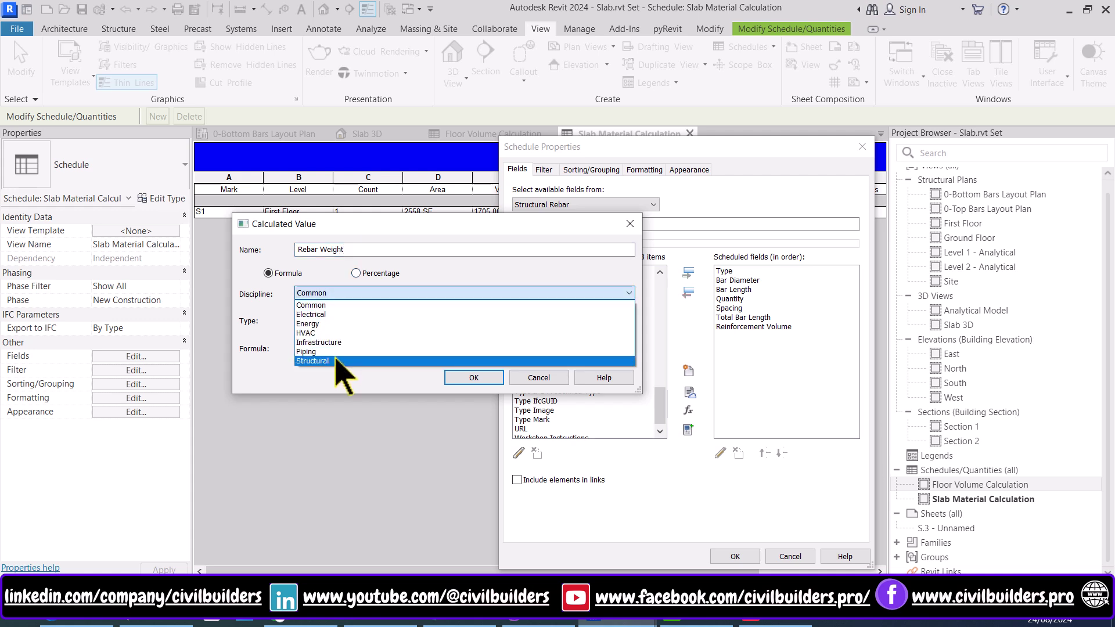
click(325, 361)
click(327, 320)
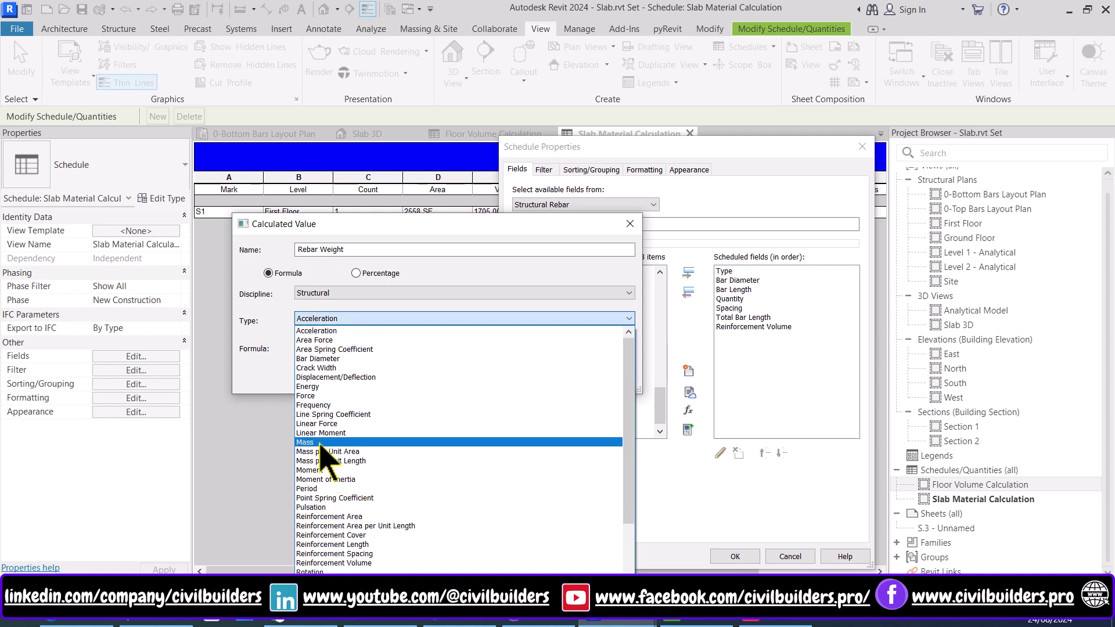
click(322, 443)
click(317, 348)
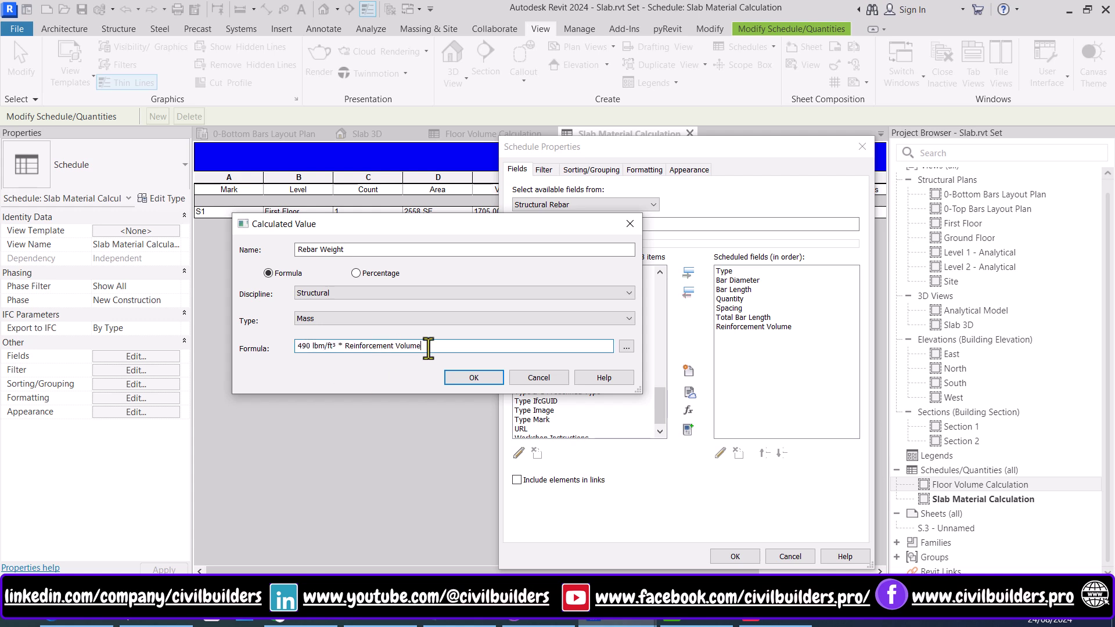
click(473, 378)
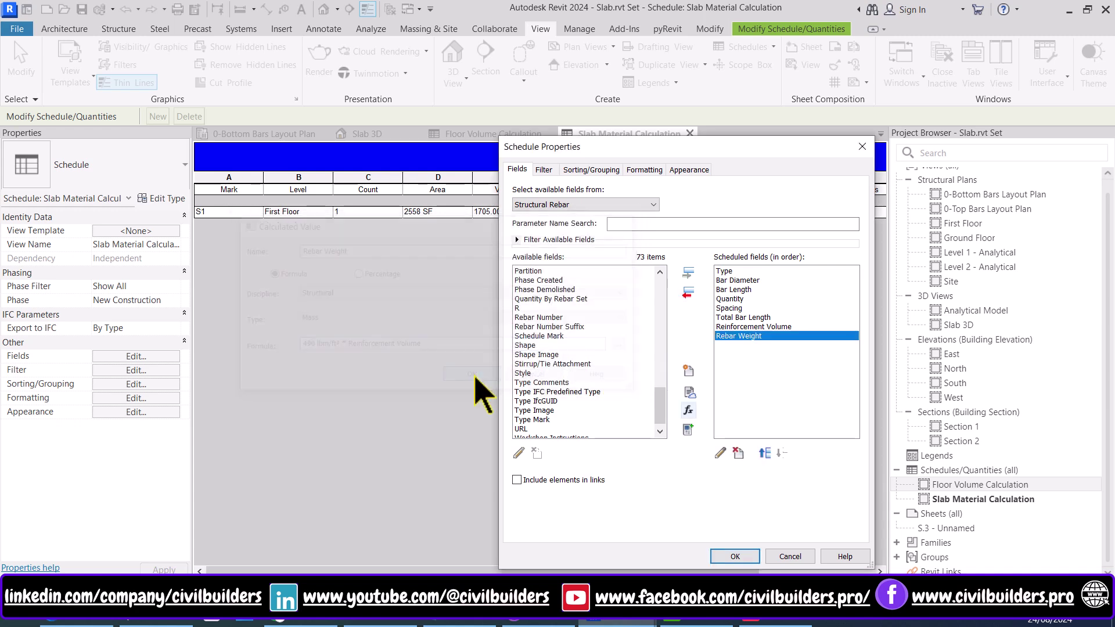
click(734, 557)
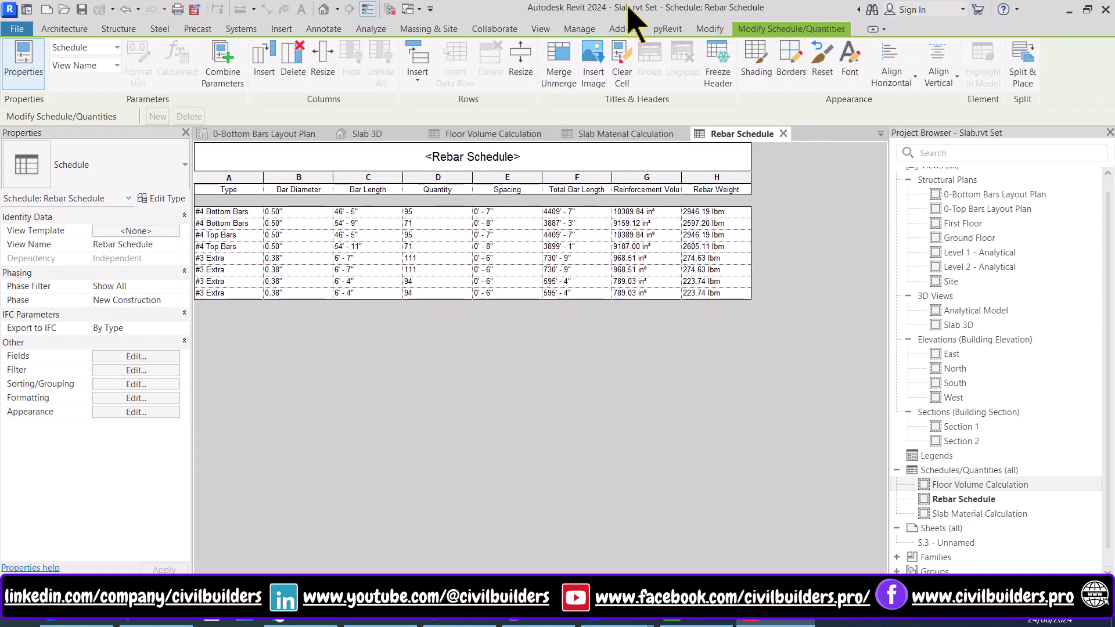
Step: Format the Rebar Schedule title text as bold, 1/6" high and white
click(847, 73)
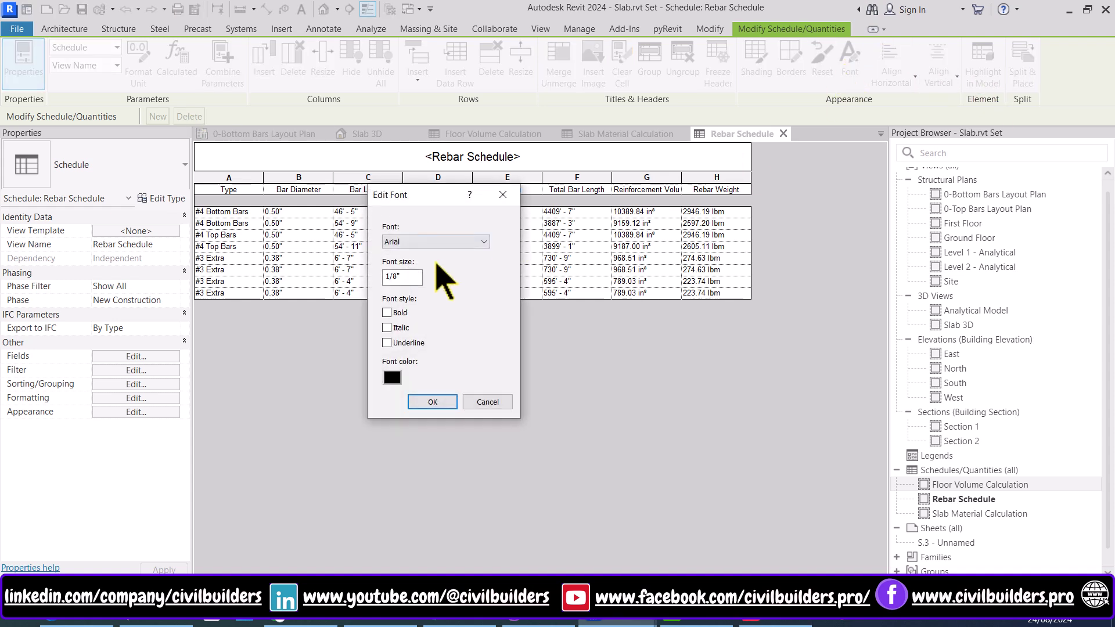
click(401, 313)
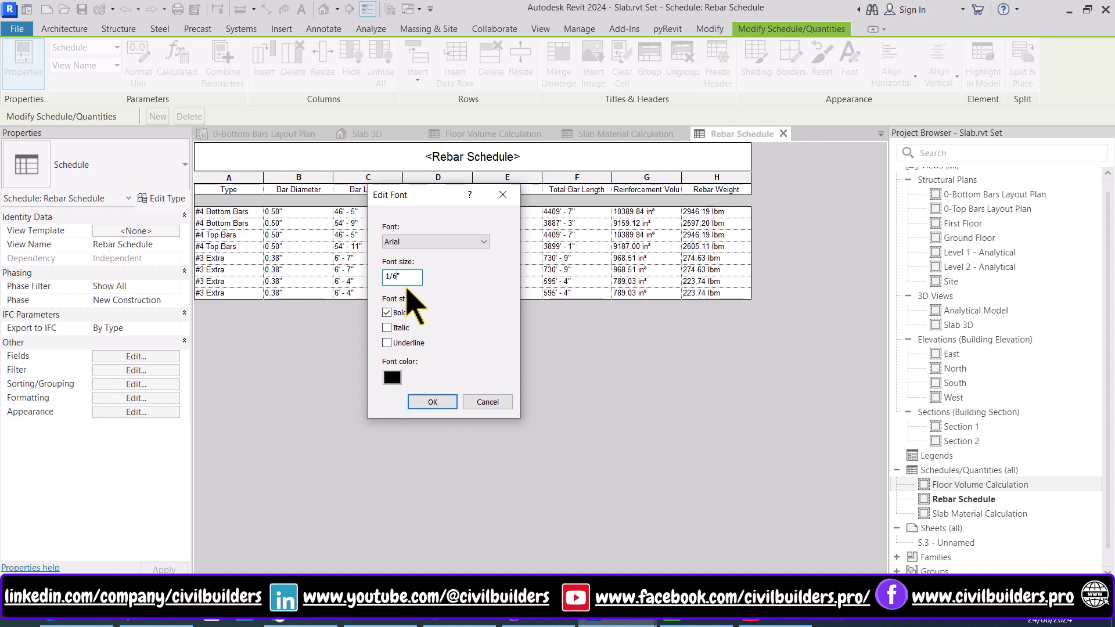
click(393, 378)
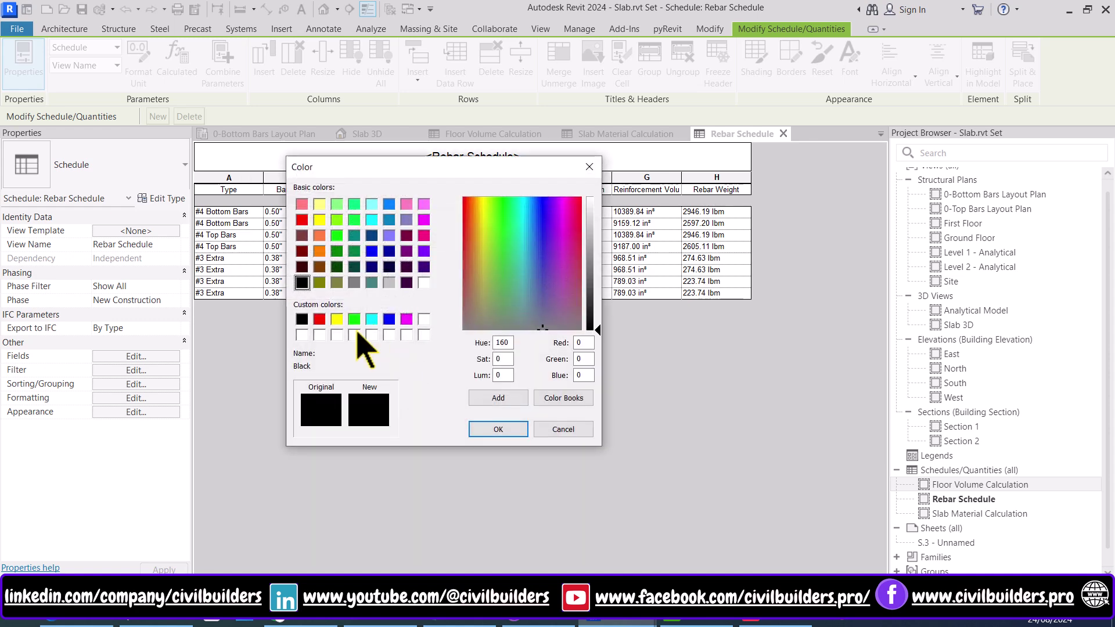
click(424, 282)
click(499, 430)
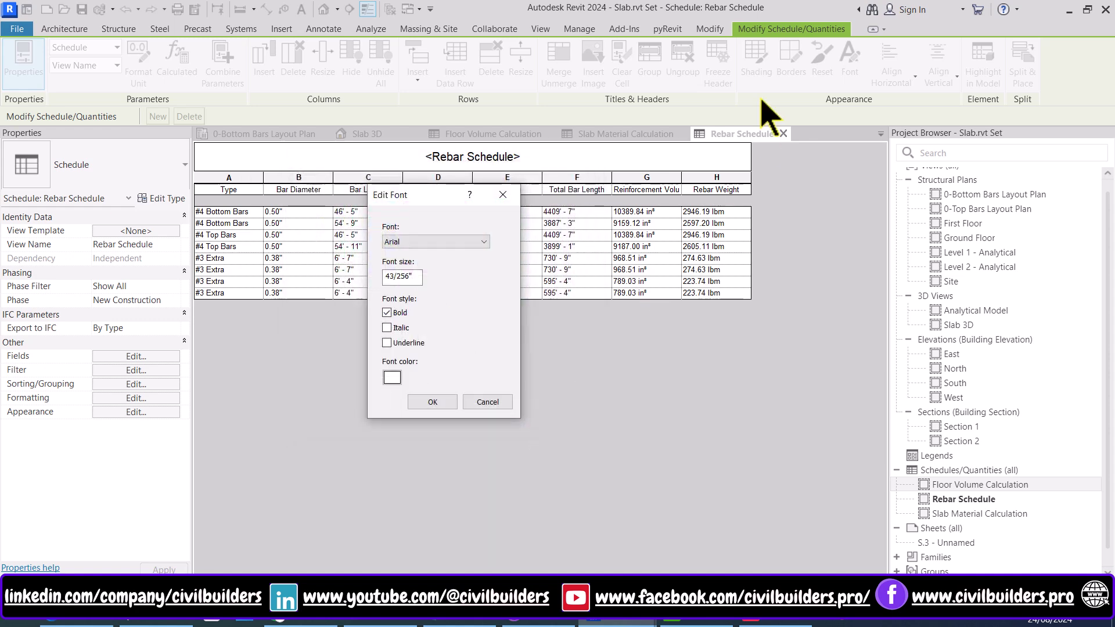
click(450, 402)
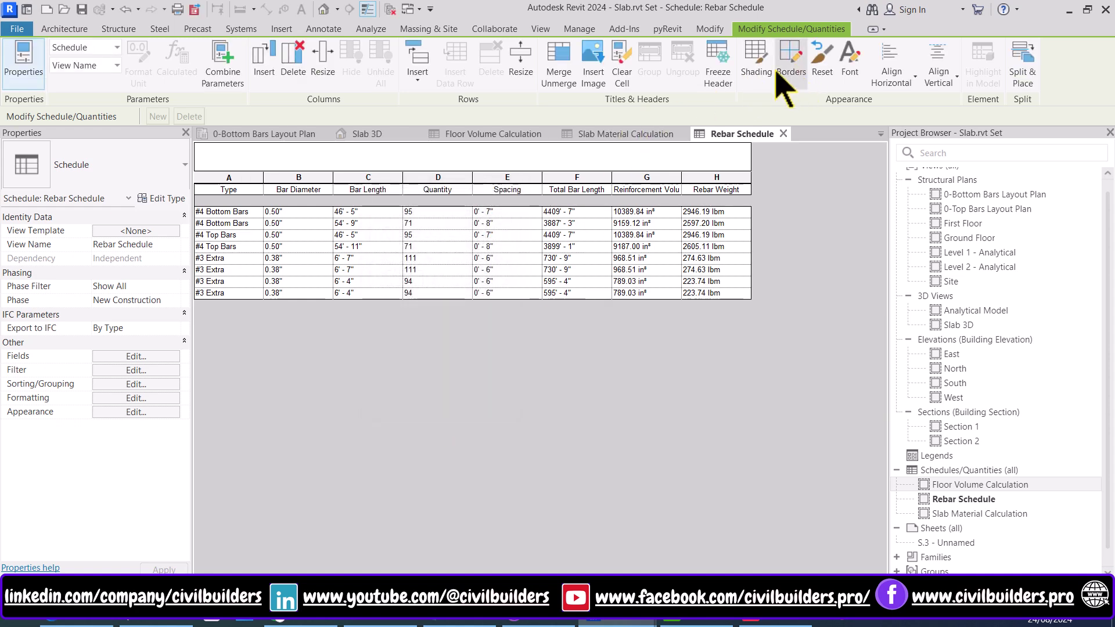
Step: Try cyan as the background shading of the Rebar Schedule title
click(757, 79)
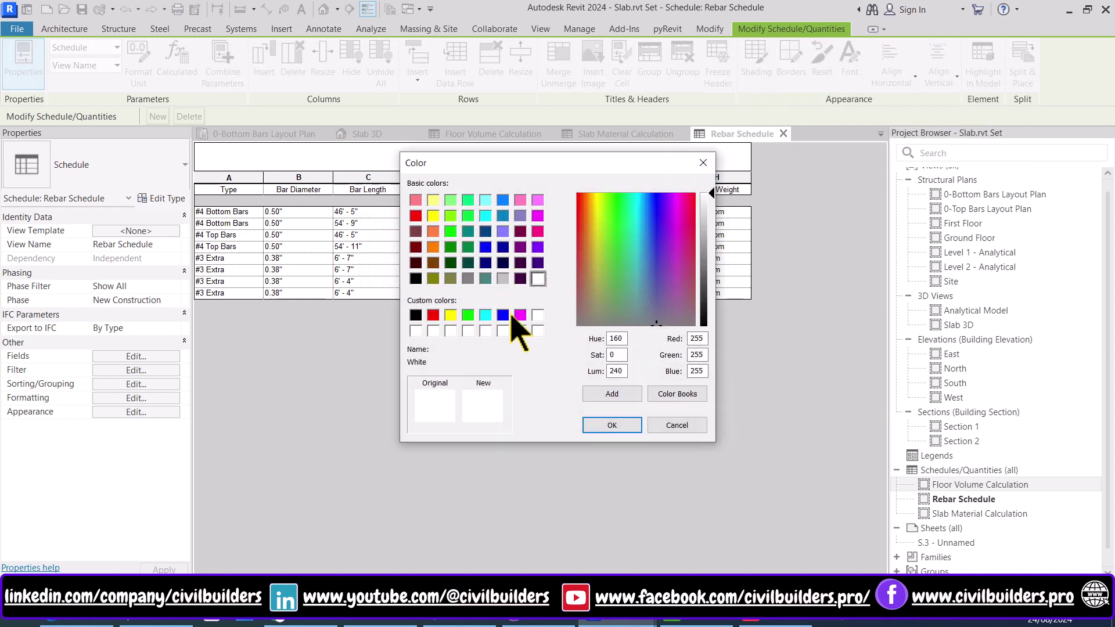
click(486, 315)
click(612, 425)
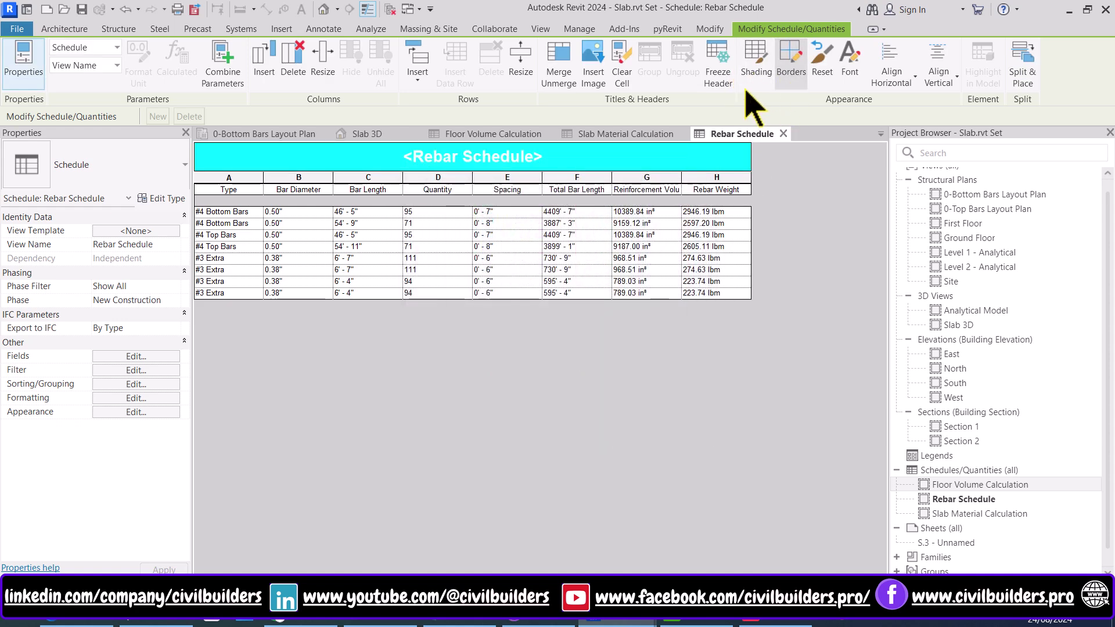
Step: Set the Rebar Schedule title shading to the blue RGB 000-128-255
click(757, 78)
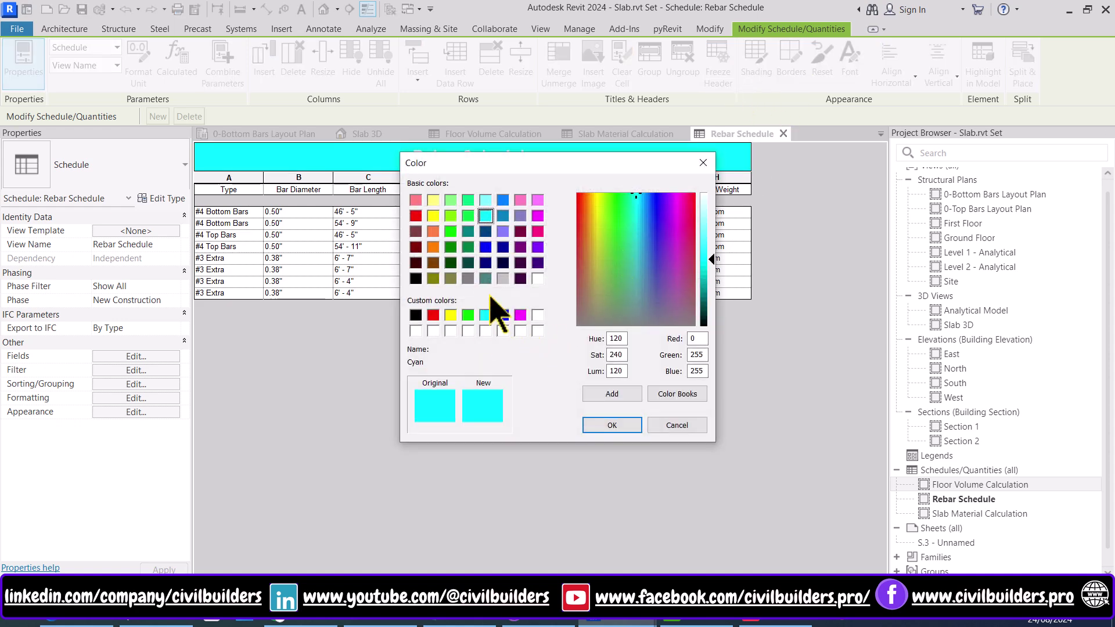
click(503, 200)
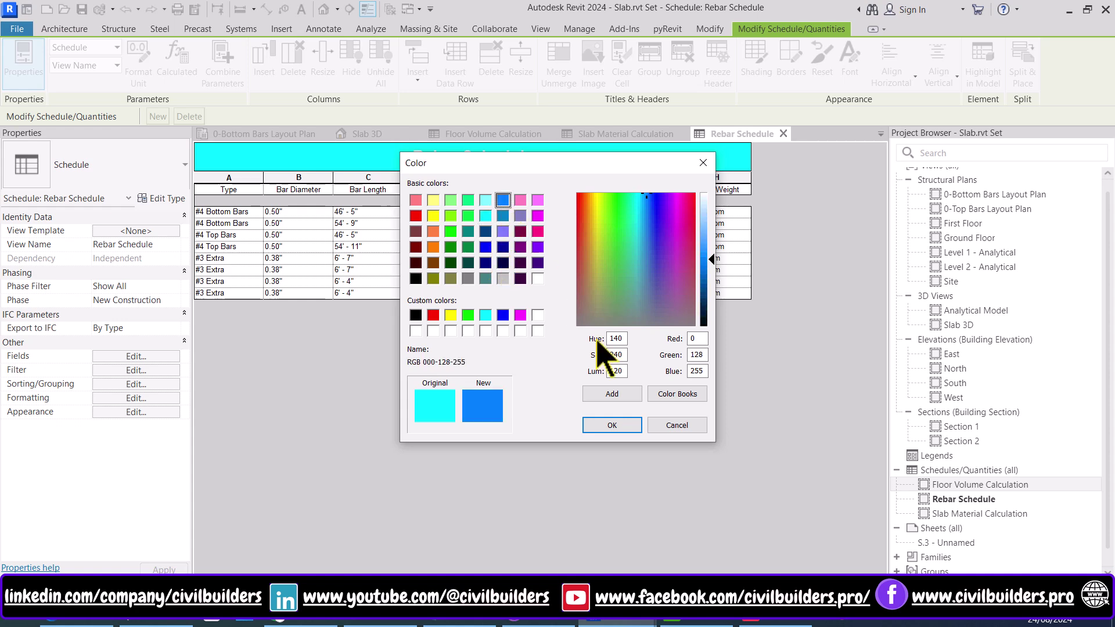
click(612, 426)
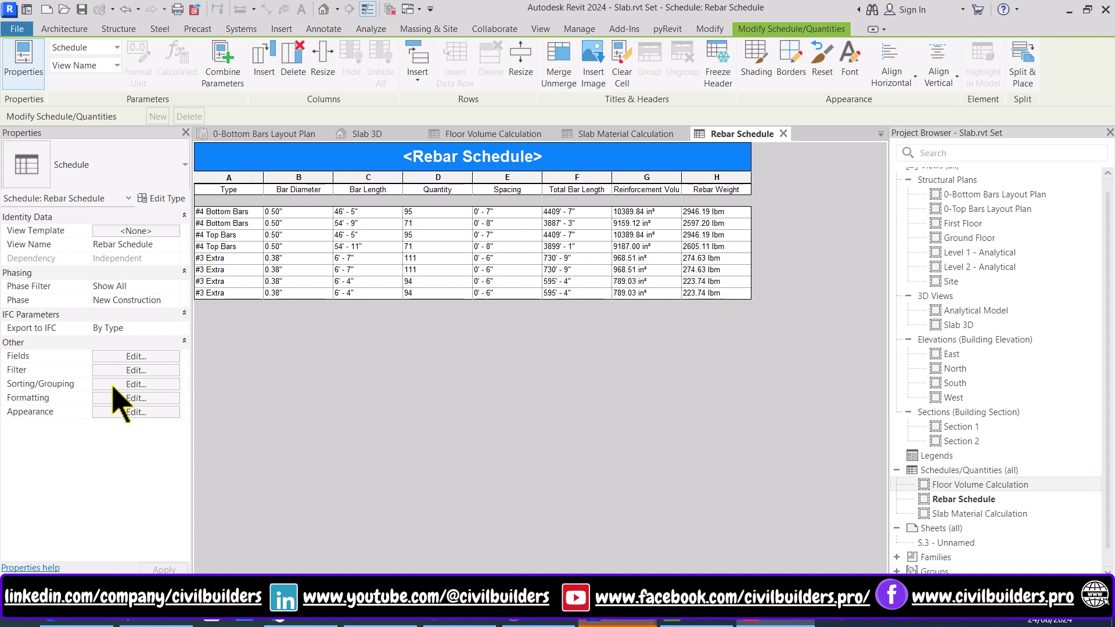
Step: Set the Reinforcement Volume and Rebar Weight fields of the Rebar Schedule to calculate totals
click(130, 398)
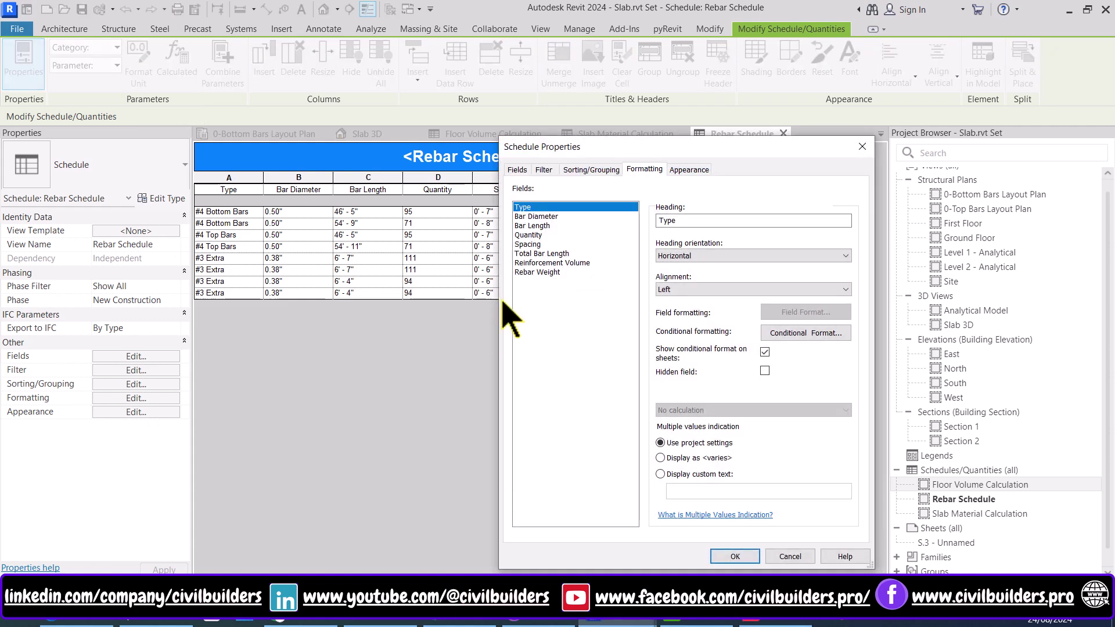
click(541, 264)
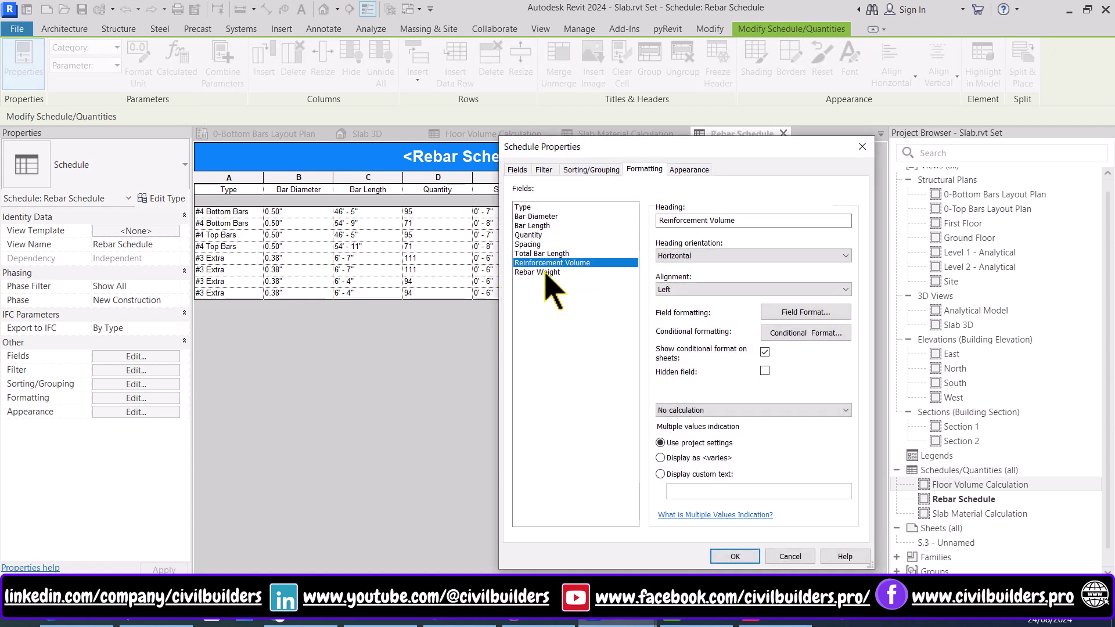
shift+click(546, 273)
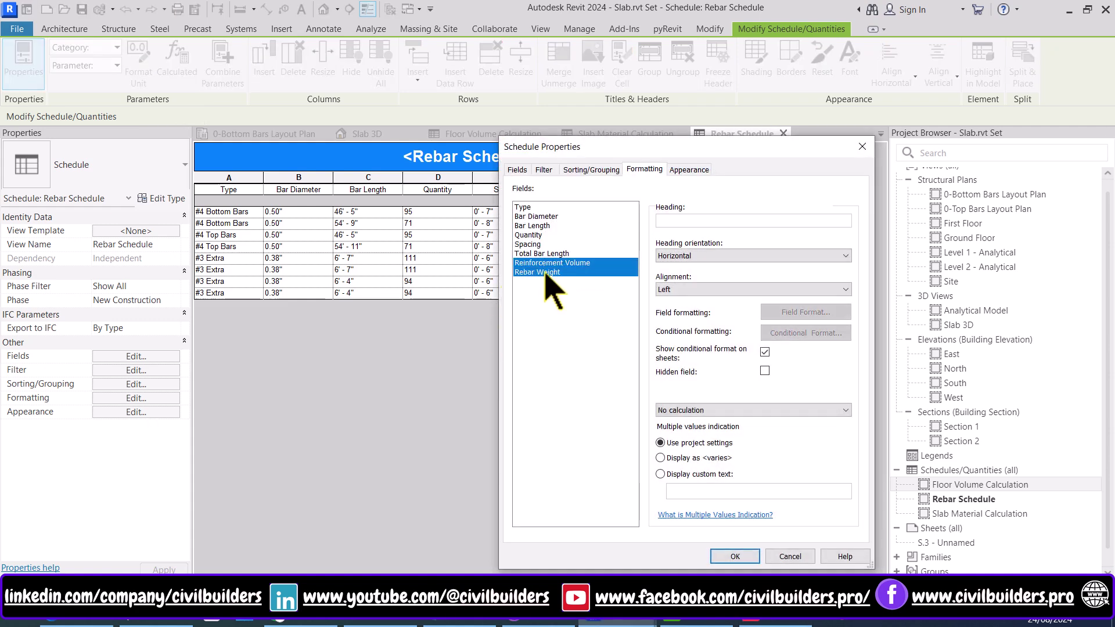
click(697, 409)
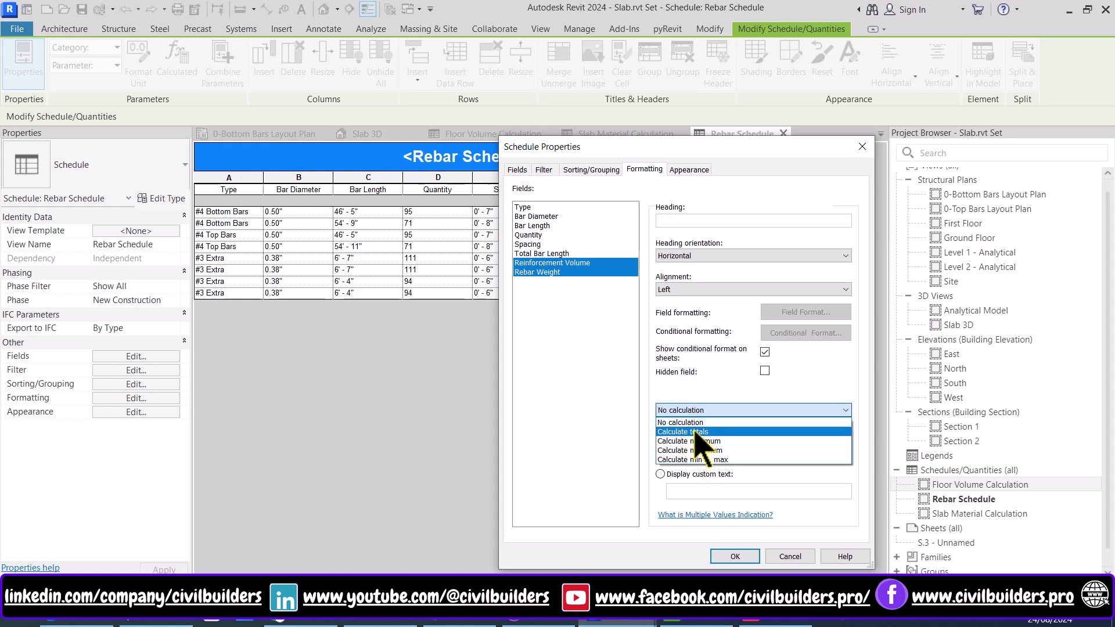
click(695, 432)
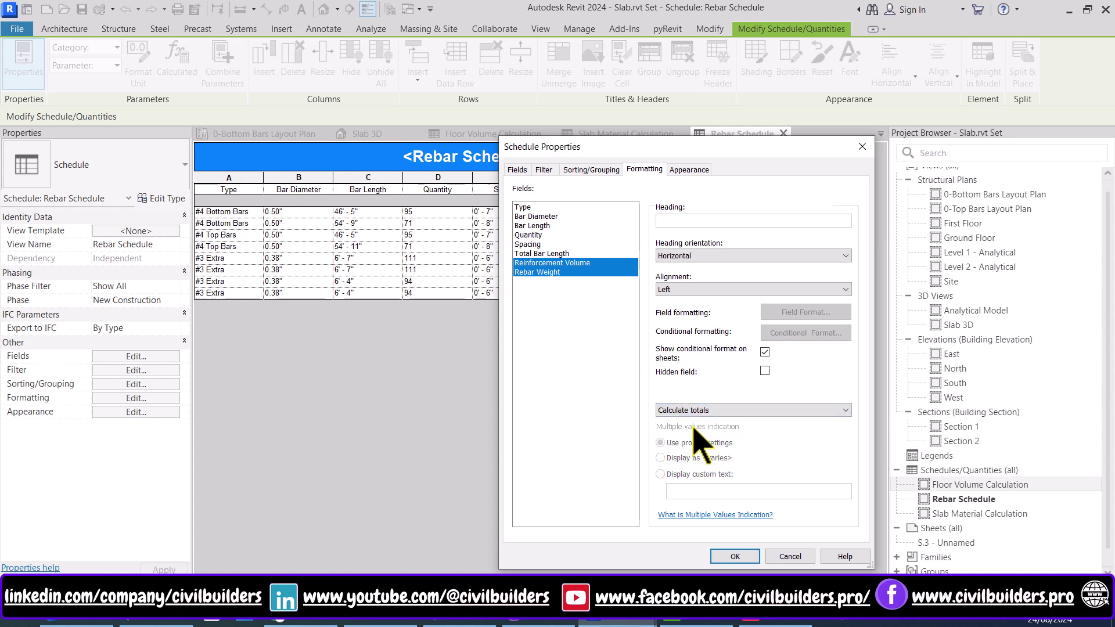
Step: Enable grand totals for the Rebar Schedule using the Count and totals option, and apply it
click(593, 170)
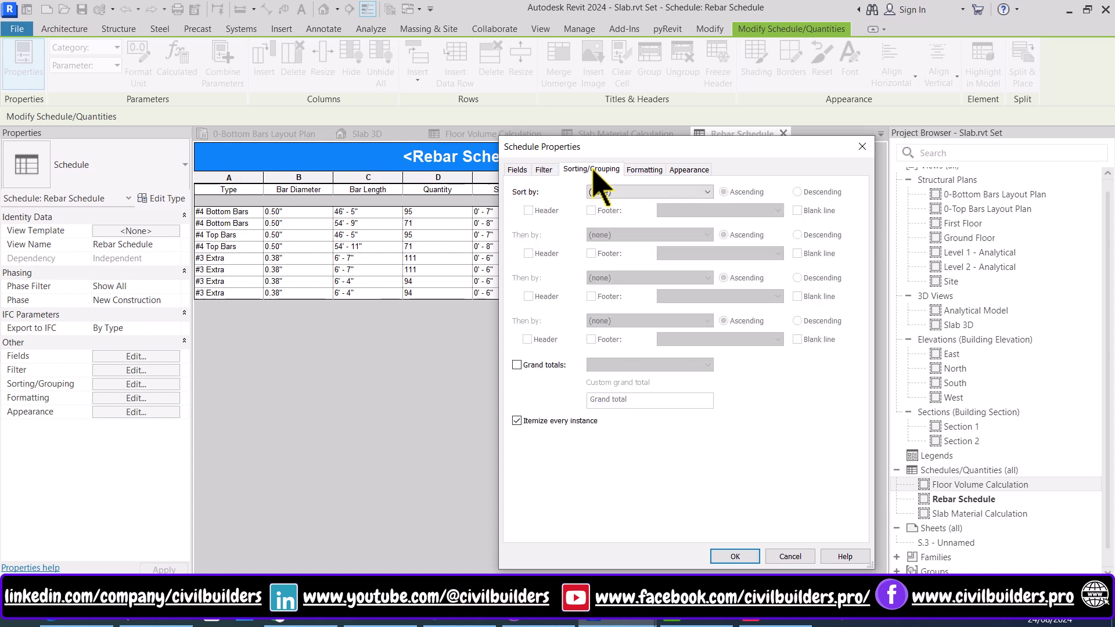
click(535, 366)
click(640, 364)
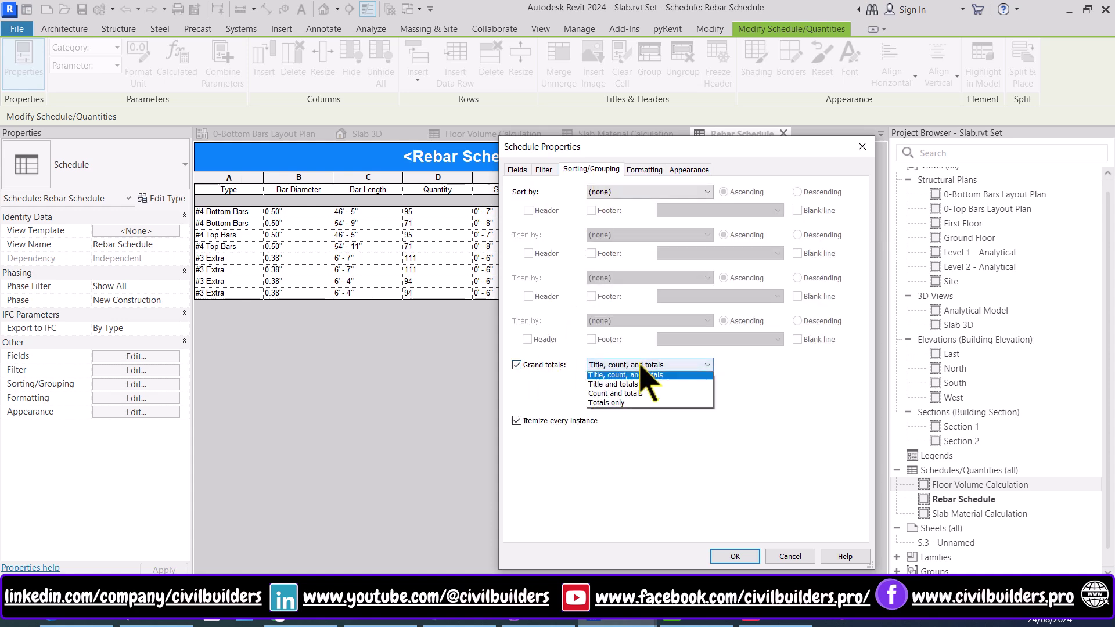
click(626, 396)
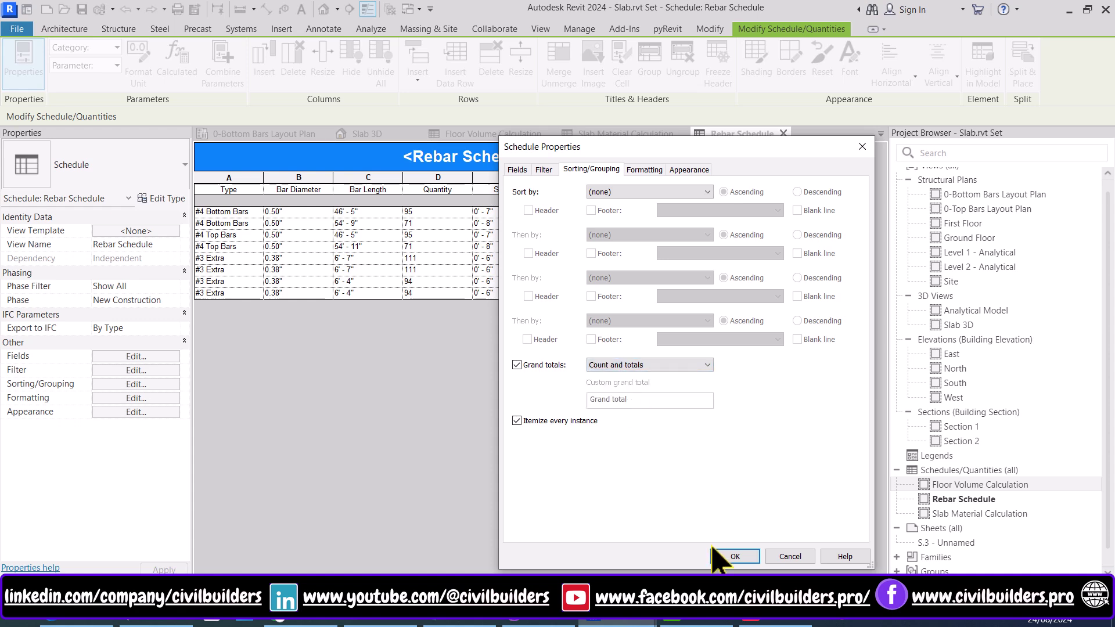
click(734, 556)
click(265, 313)
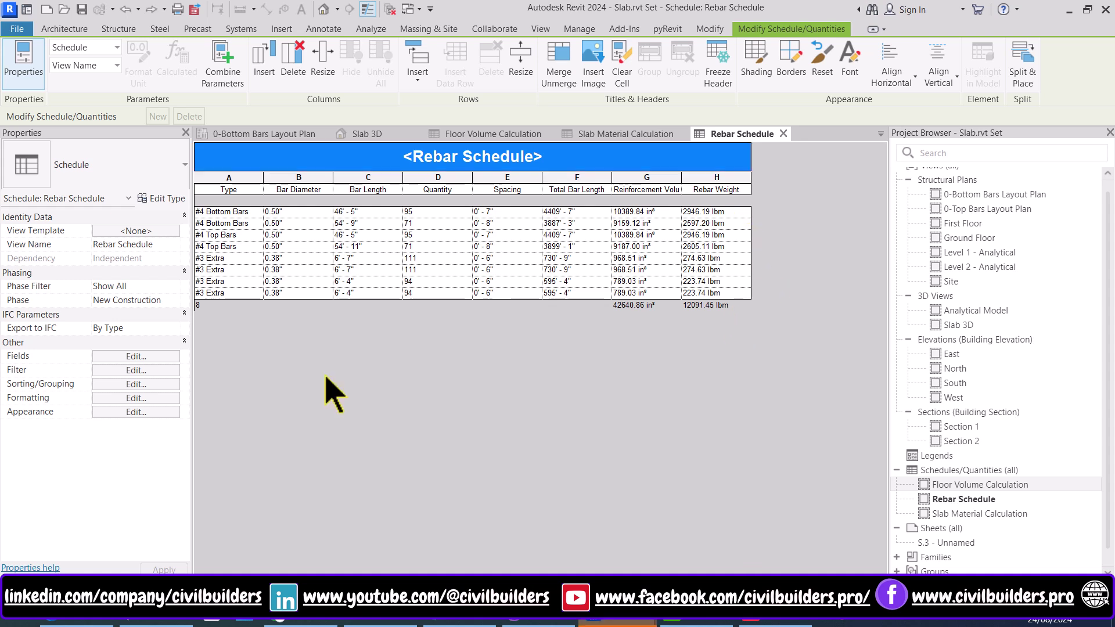
Step: Sort the Rebar Schedule by Type in ascending order with a header above each group
click(132, 384)
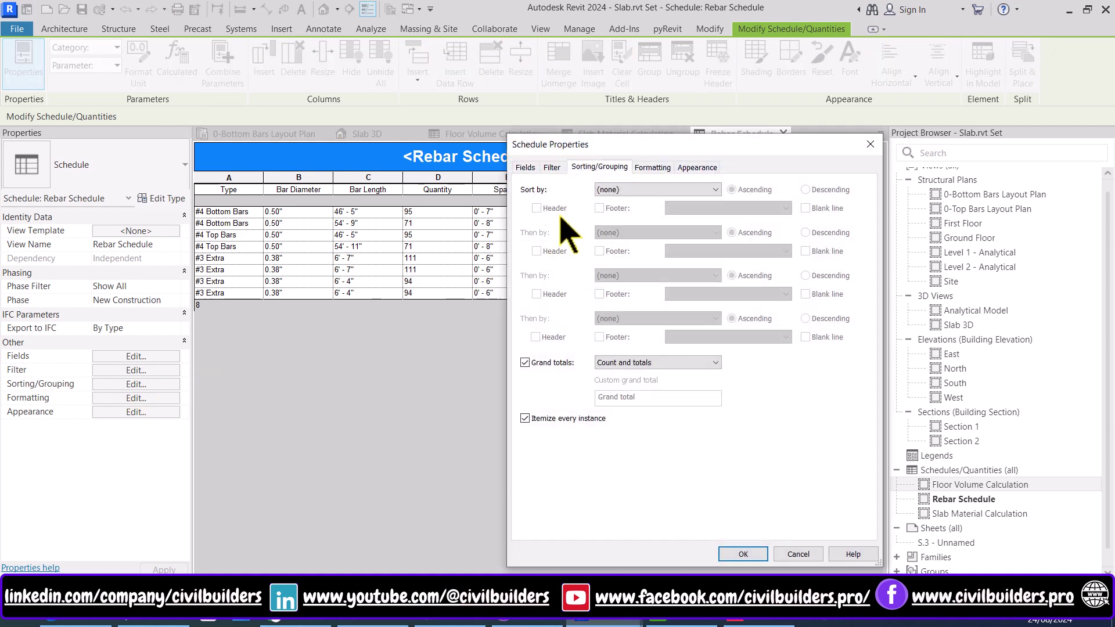
click(622, 192)
click(613, 211)
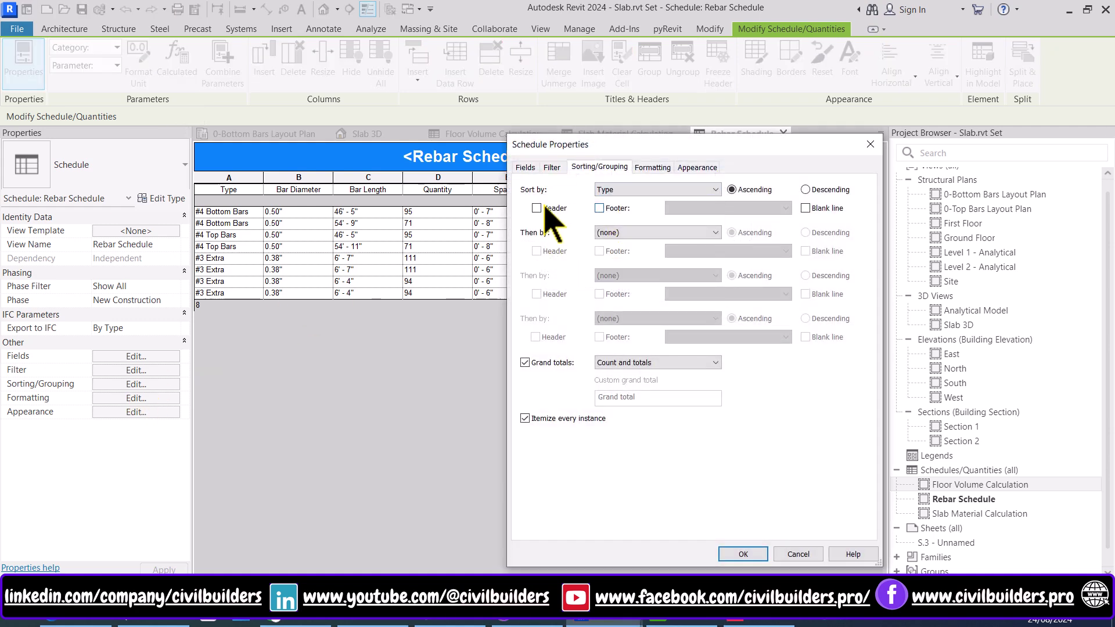
click(743, 554)
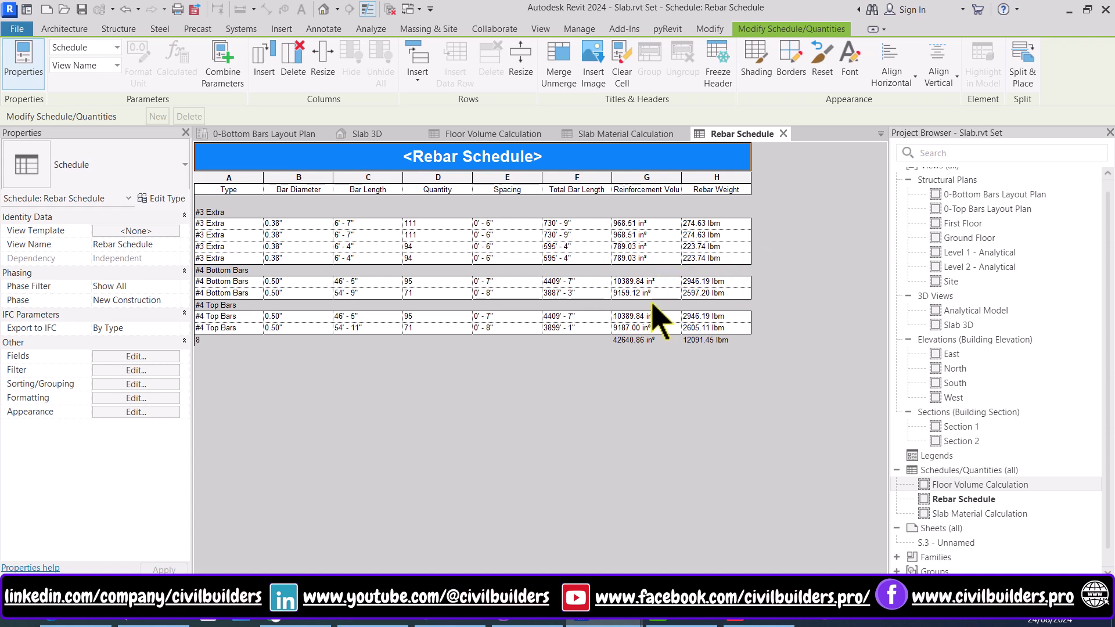
Step: Add a footer with title, count, and totals plus a blank line to each Type group of the schedule
click(146, 384)
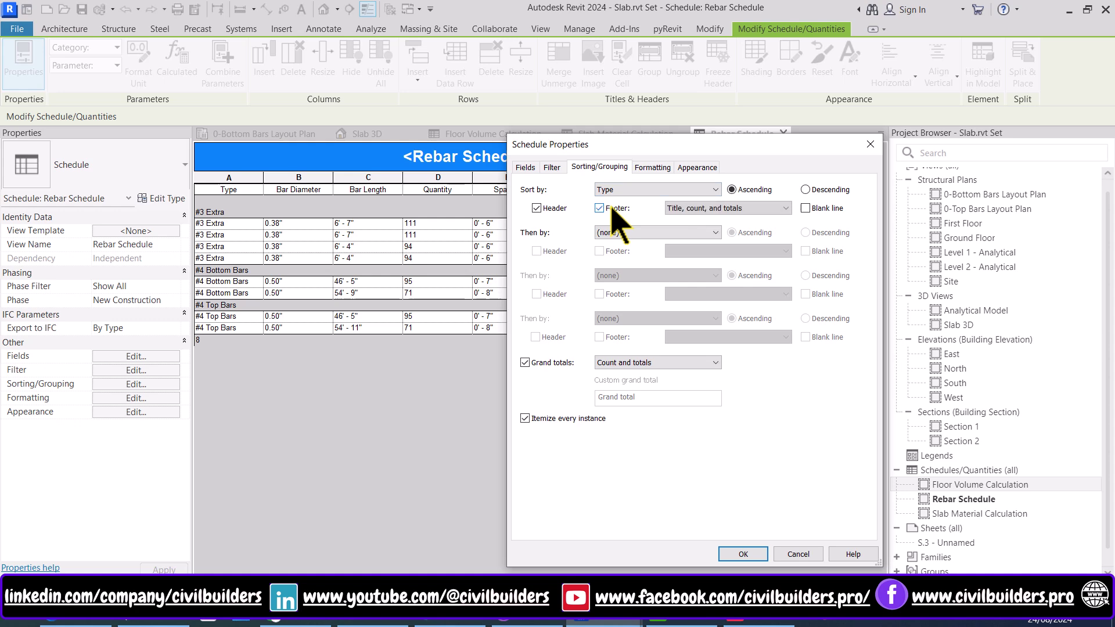
click(806, 208)
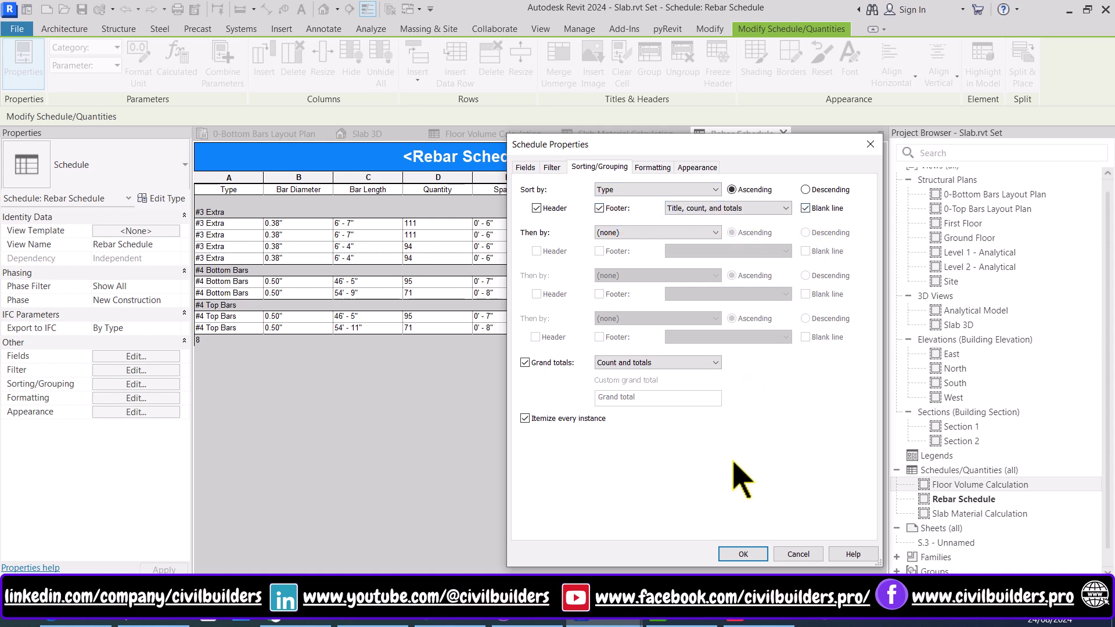
click(743, 554)
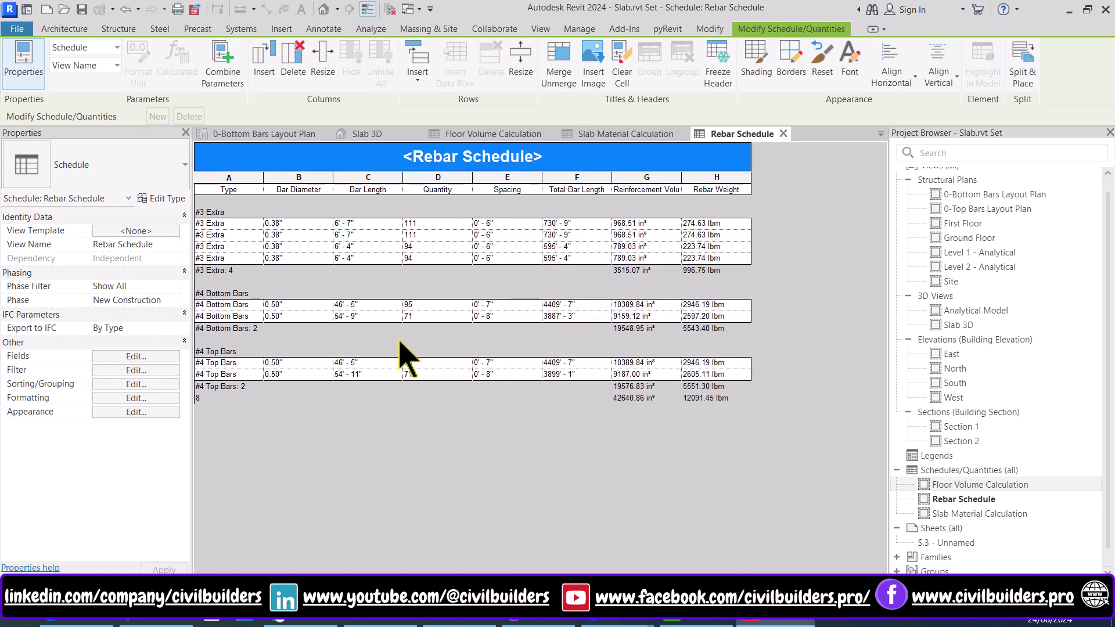
Step: Turn on stripe rows for the Rebar Schedule and set the first row stripe color to cyan
click(149, 412)
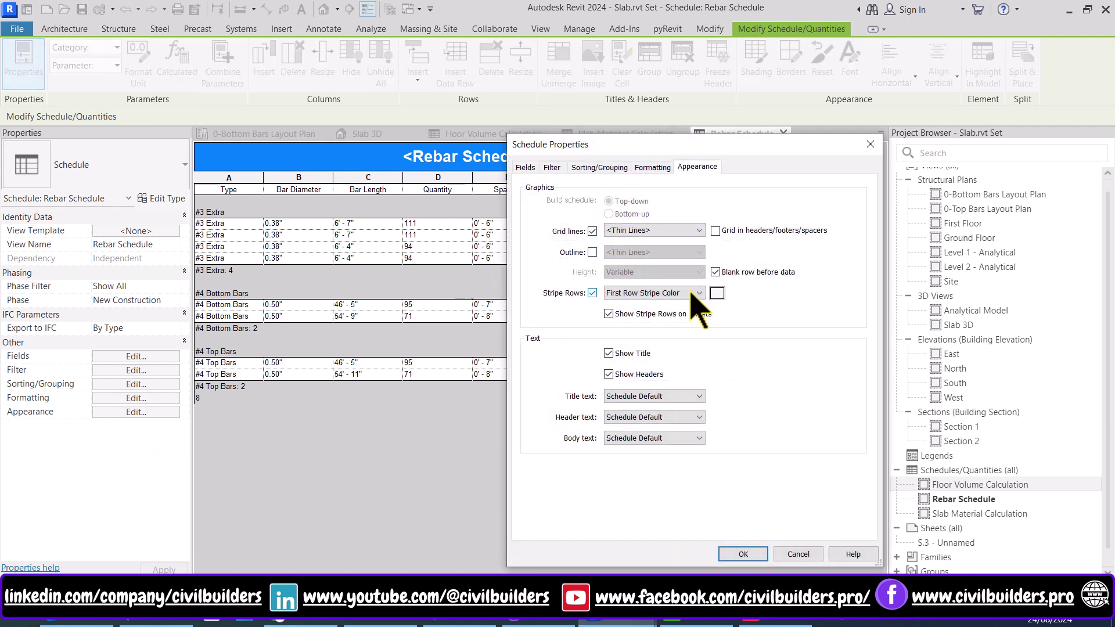
click(716, 293)
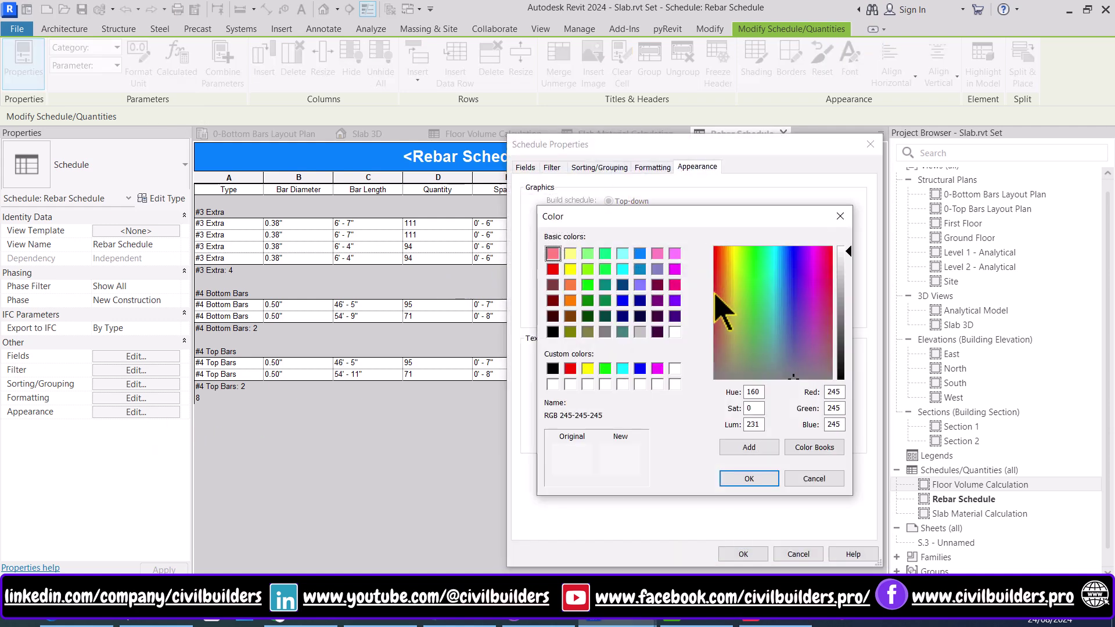
click(622, 369)
click(749, 479)
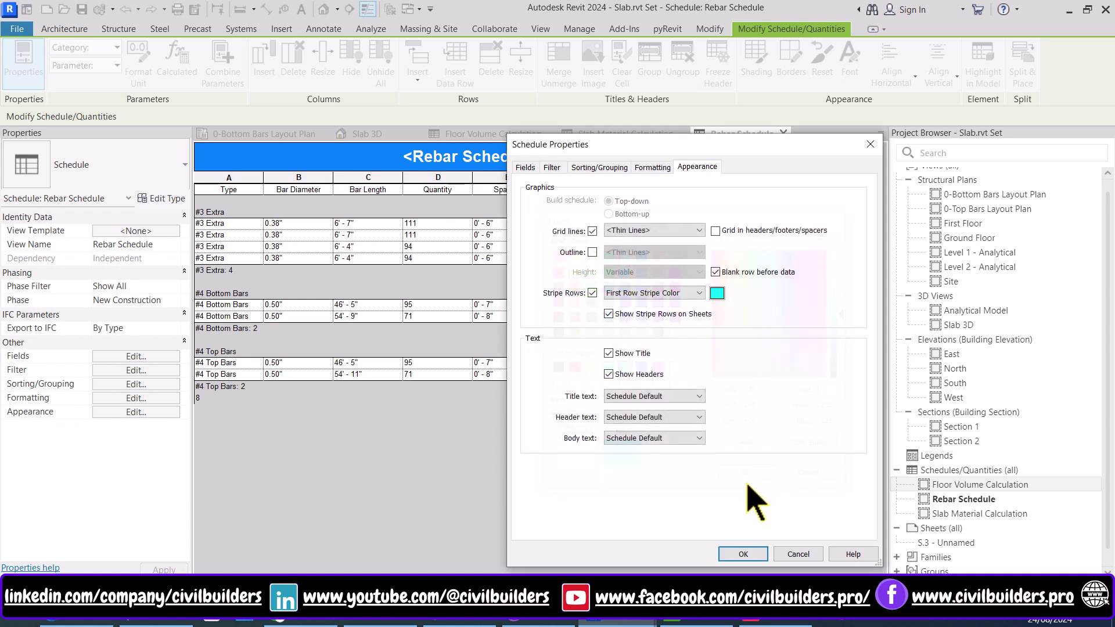
Step: Set all fields from Type to Rebar Weight to horizontal heading orientation and center alignment, and apply the changes
click(653, 168)
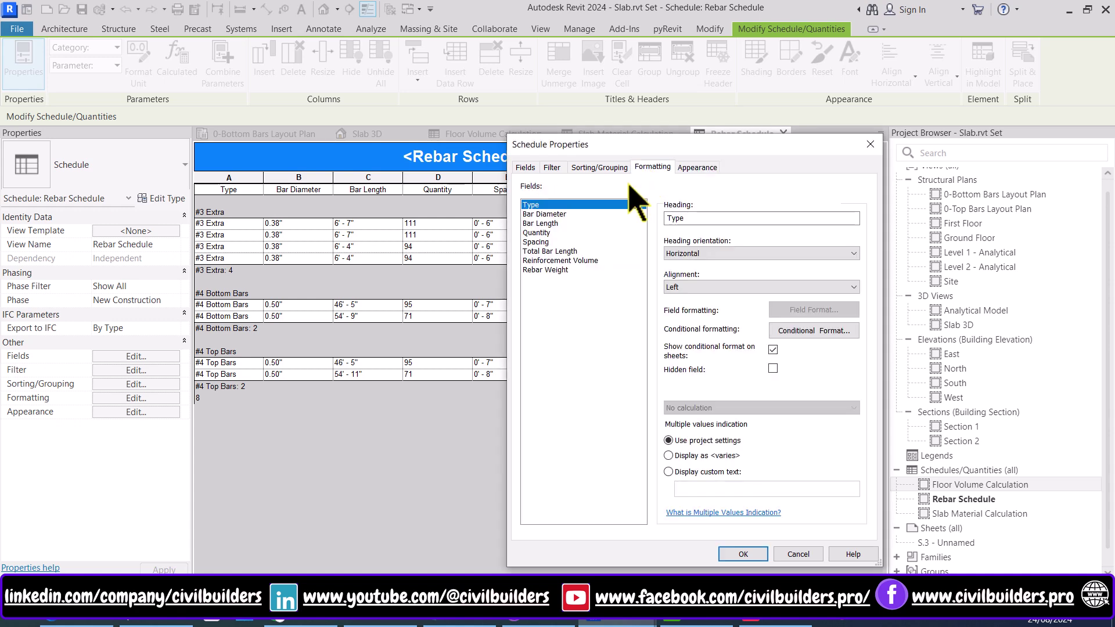
shift+click(548, 271)
click(695, 253)
click(694, 262)
click(692, 288)
click(699, 319)
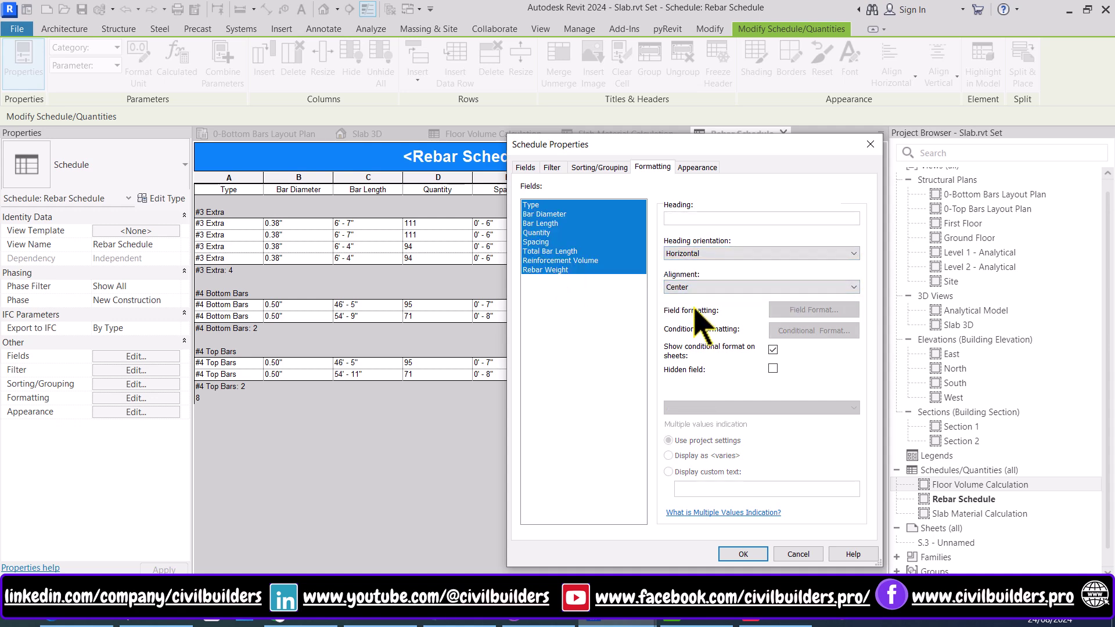
click(742, 554)
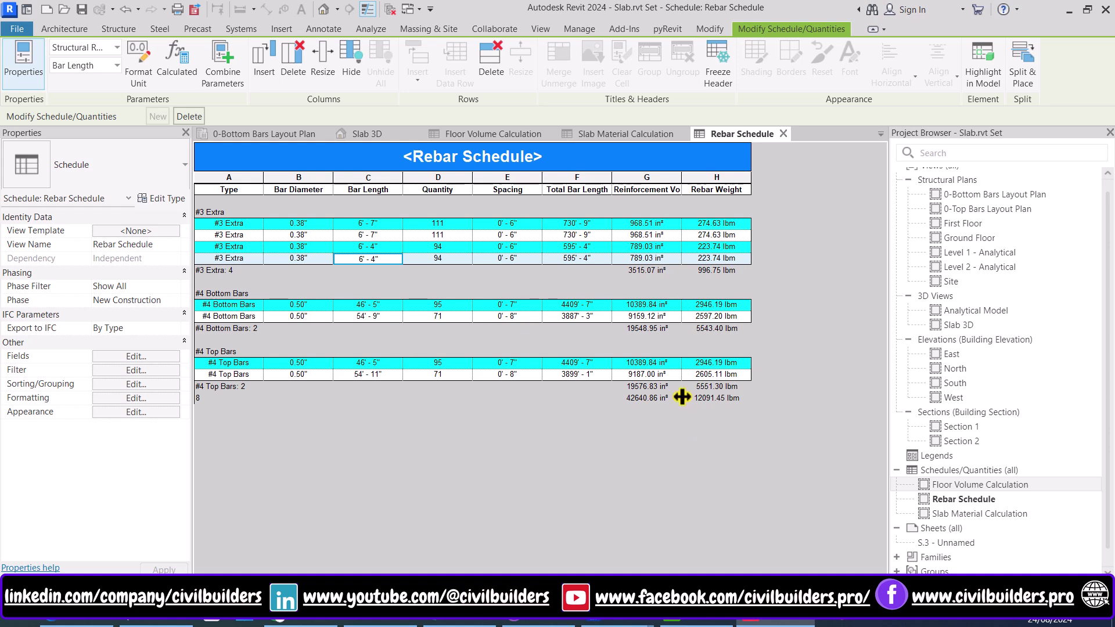
Step: Override the project settings in the Rebar Weight field format and set its units to Kilograms
click(136, 399)
click(547, 270)
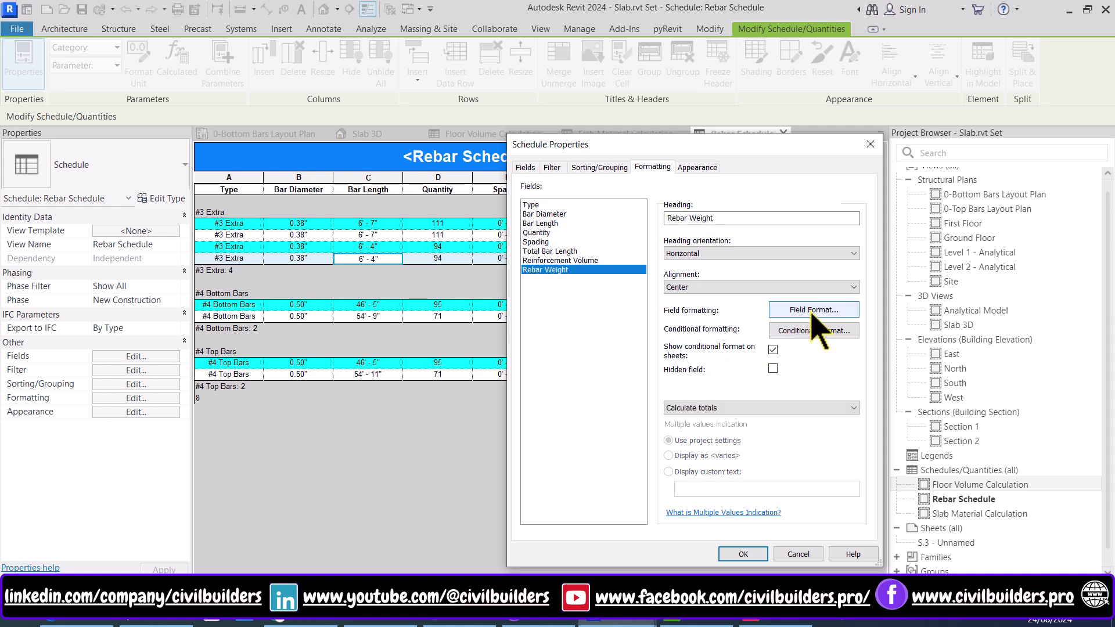
click(812, 312)
click(624, 258)
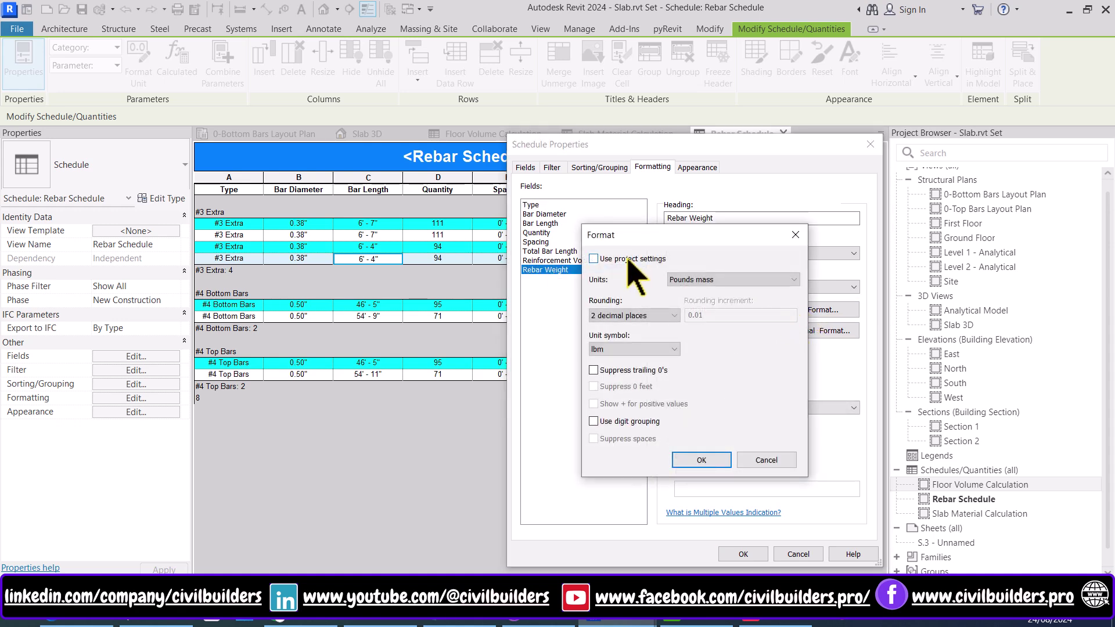
click(713, 280)
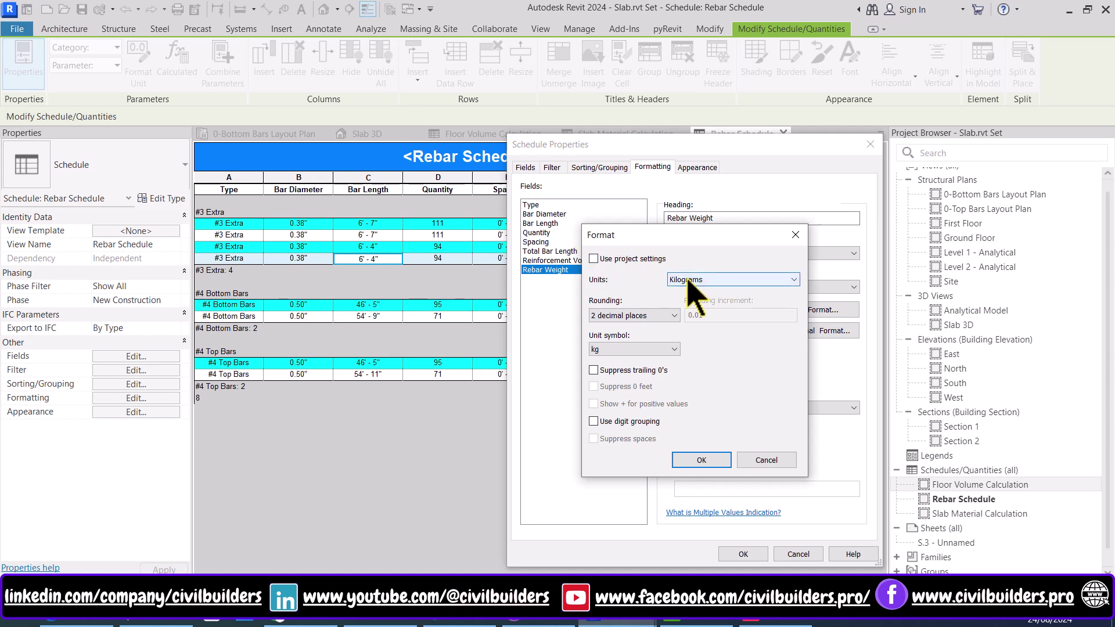
click(688, 292)
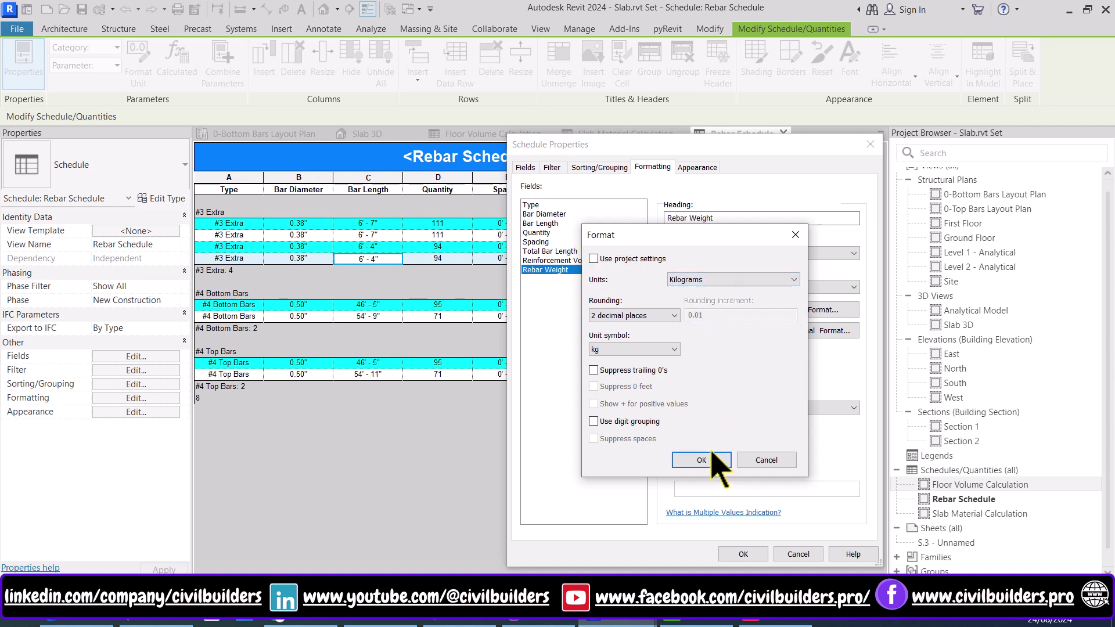
click(701, 460)
click(742, 554)
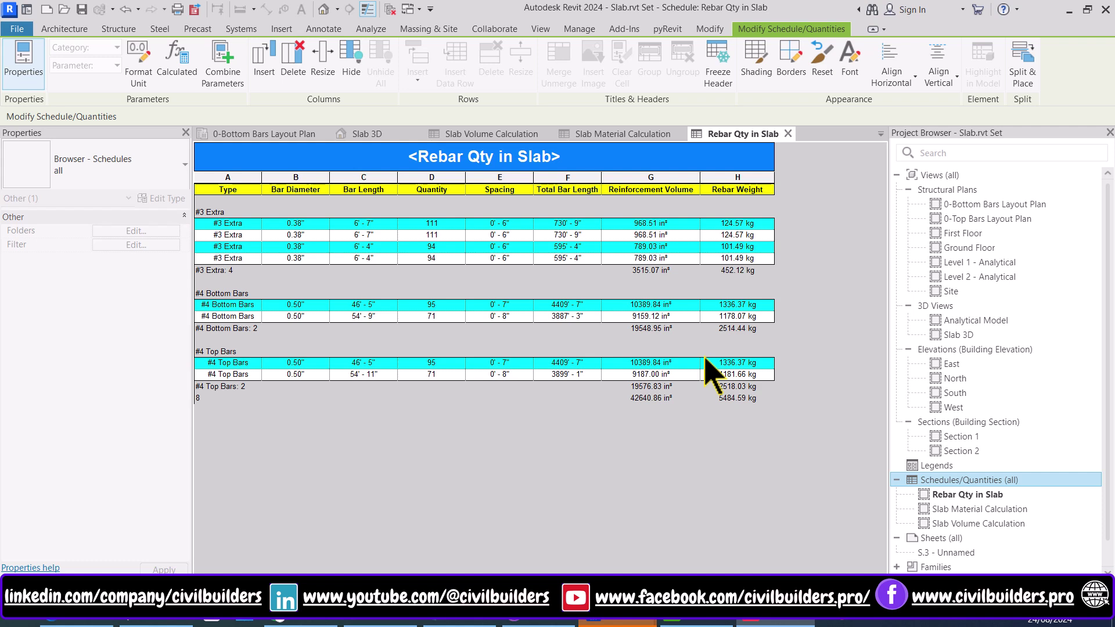
Step: Duplicate the Rebar Qty in Slab schedule view
click(964, 494)
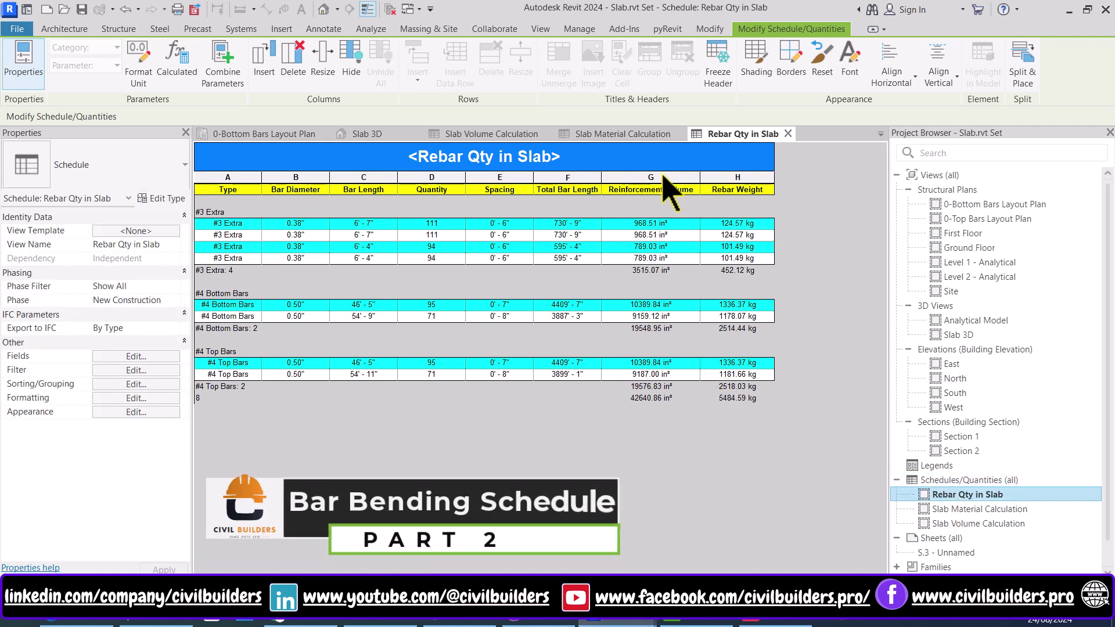
right_click(967, 495)
mouse_move(945, 308)
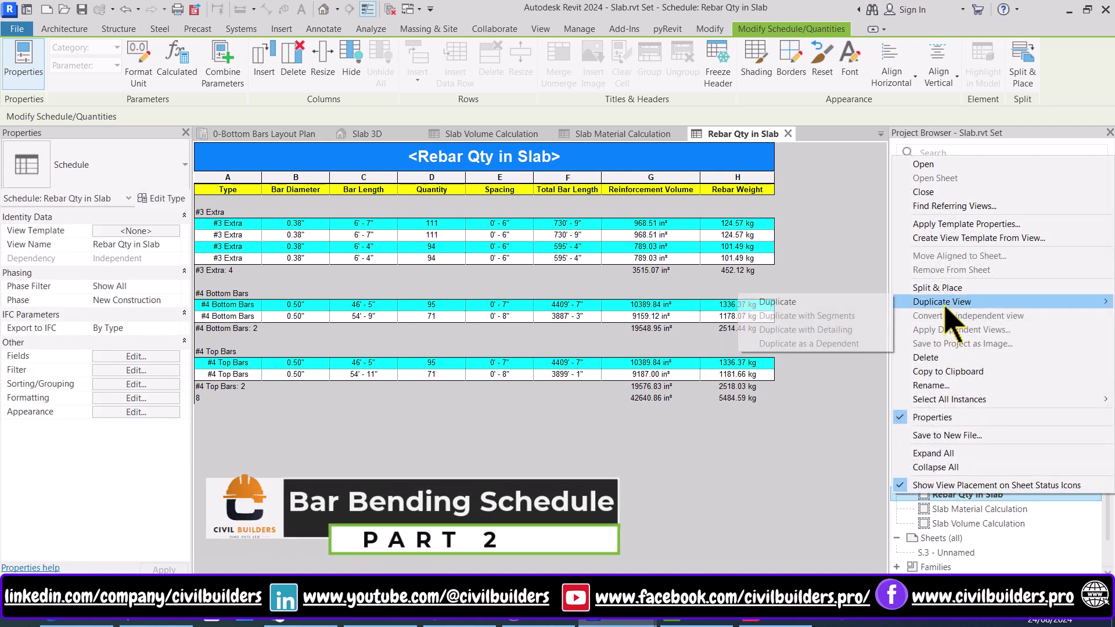
click(831, 302)
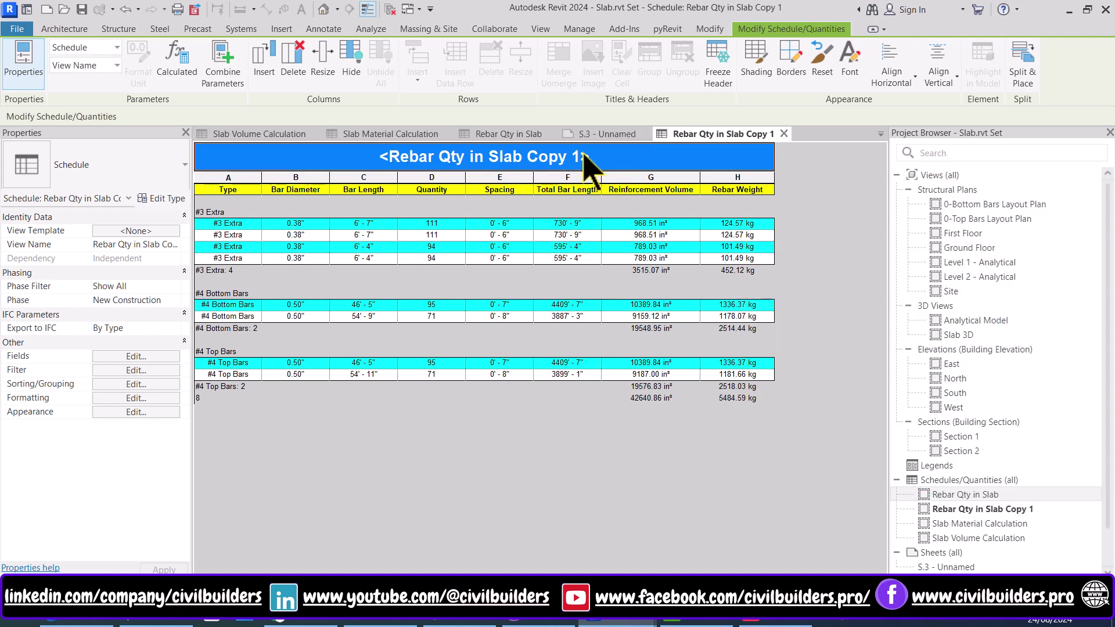
Step: Rename the duplicated schedule as BBS of Slab through its title
click(585, 161)
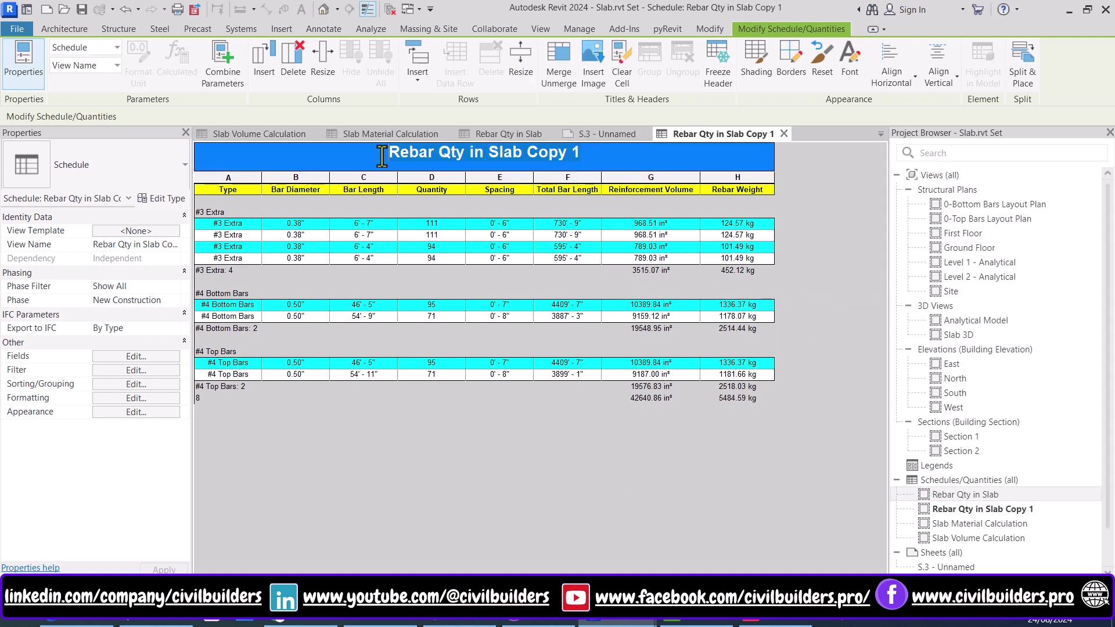
text(BBS of Slab)
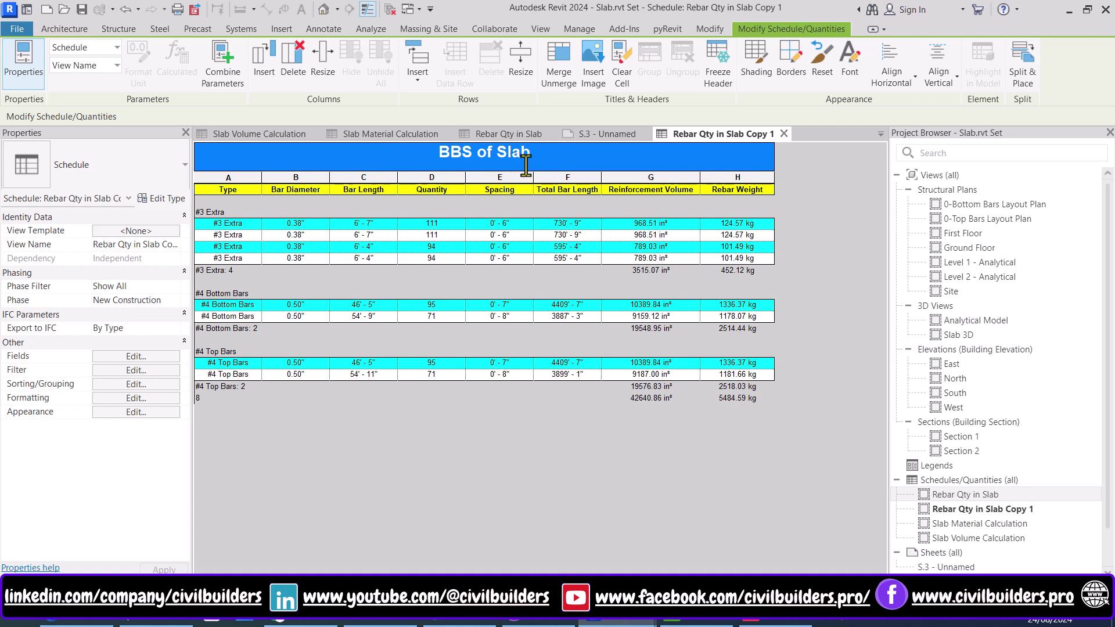
click(587, 193)
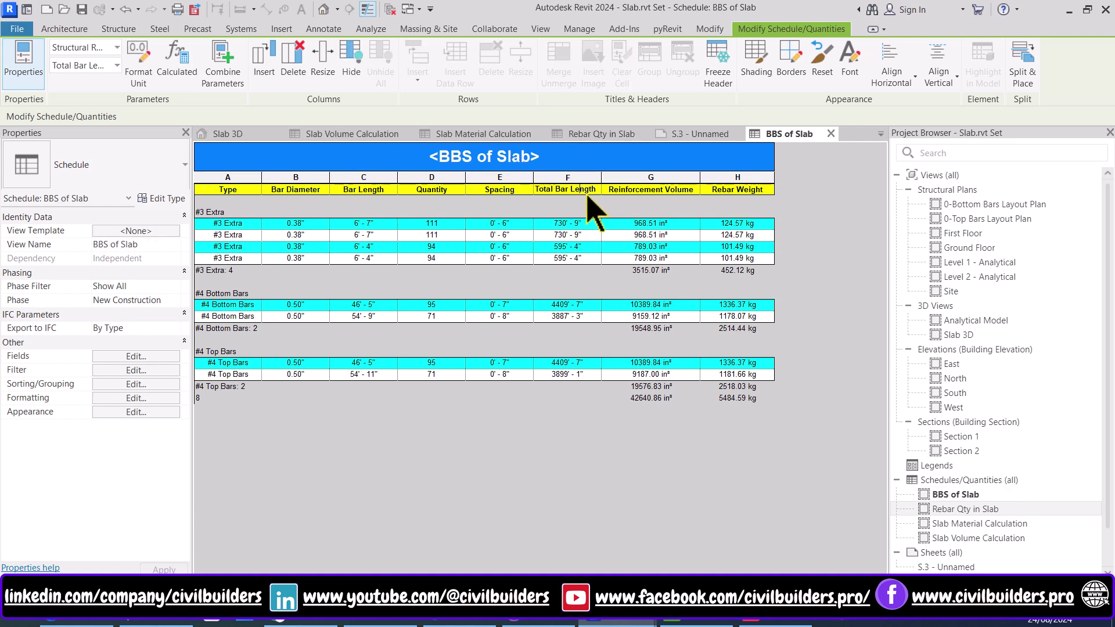
click(700, 228)
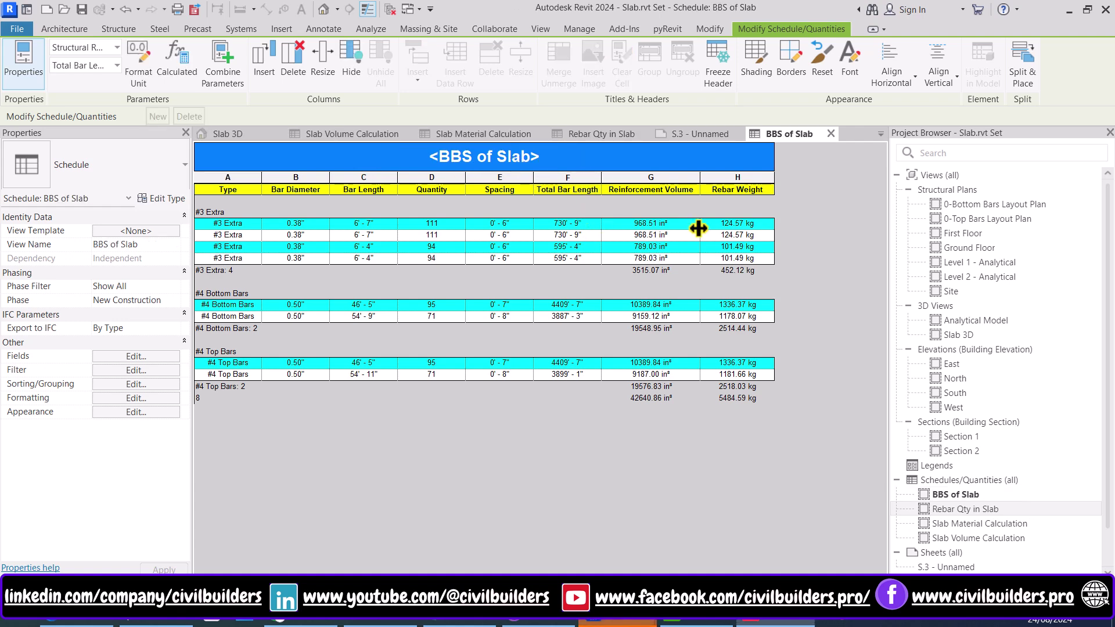
Step: Add the Bending Detail field to the BBS of Slab schedule
click(146, 357)
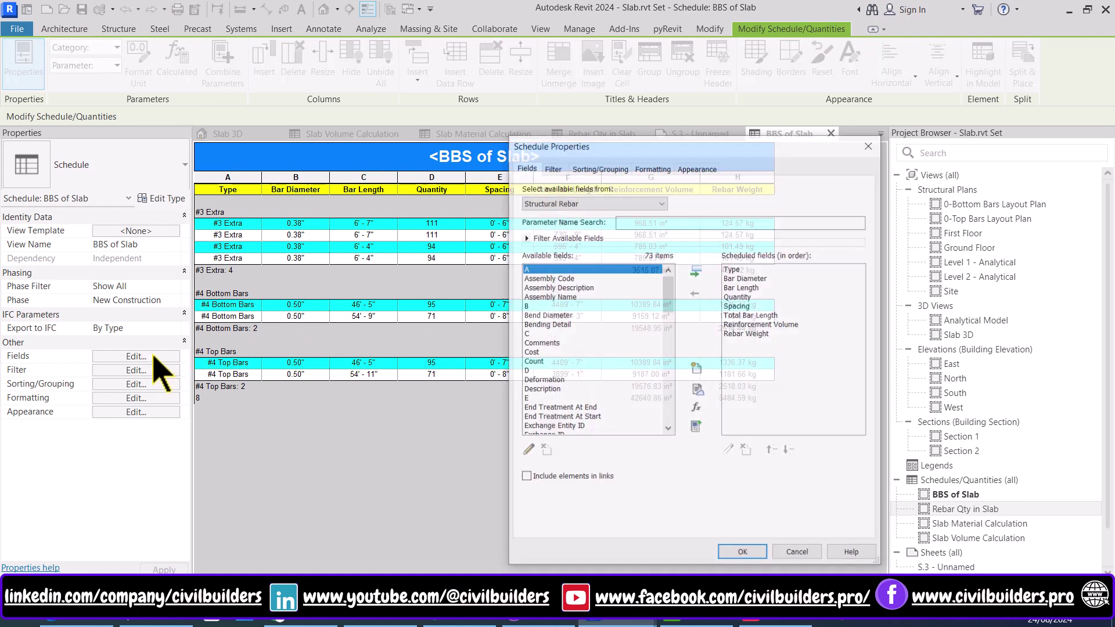
click(570, 307)
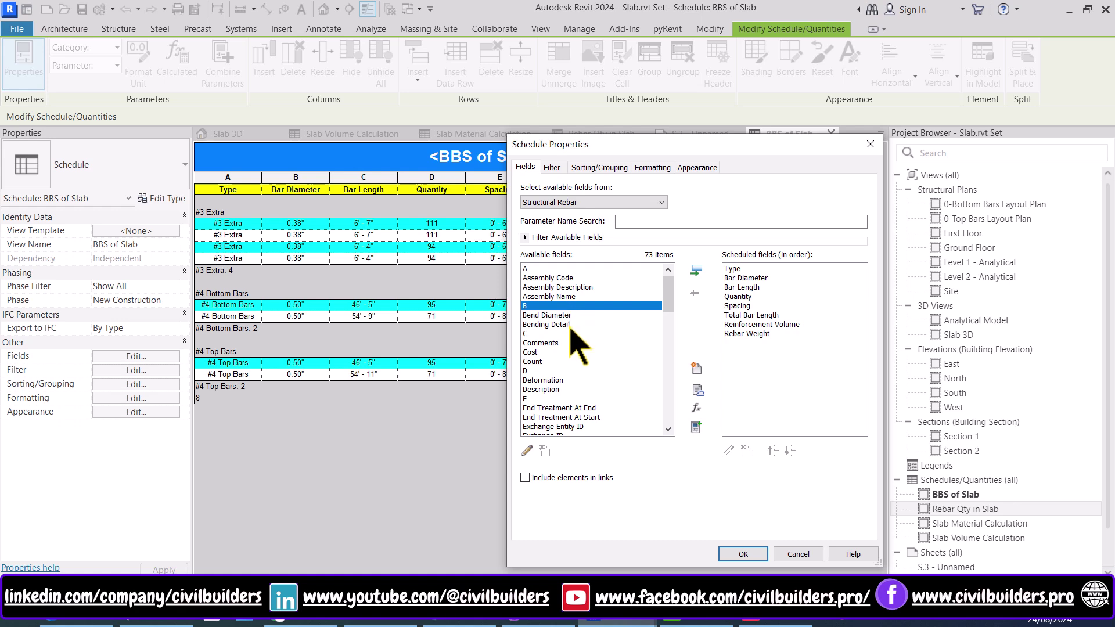
click(568, 324)
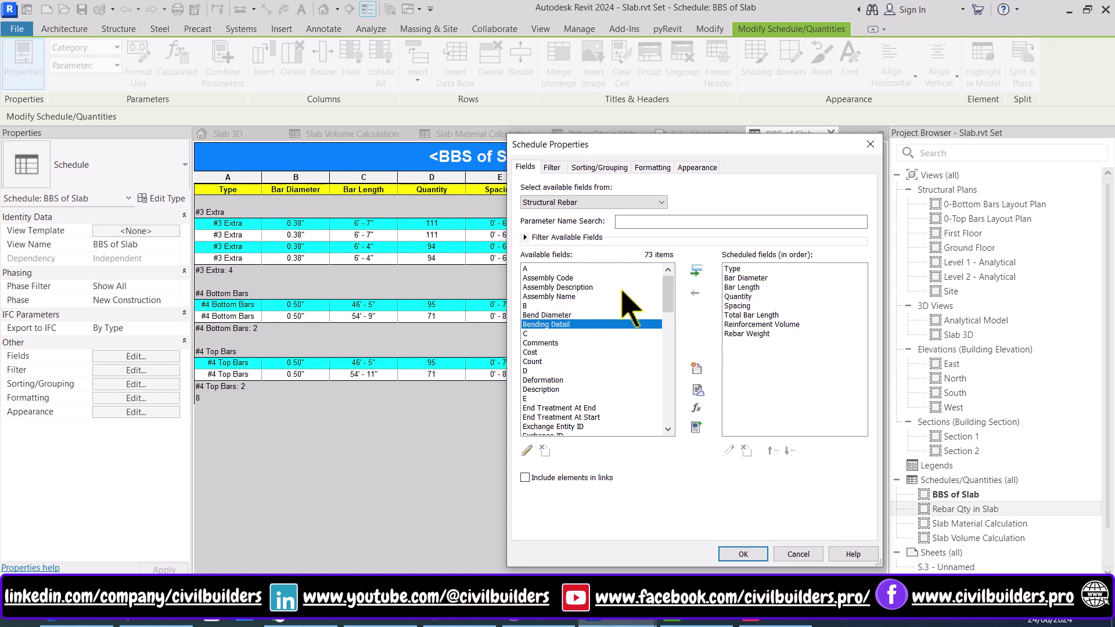
click(696, 270)
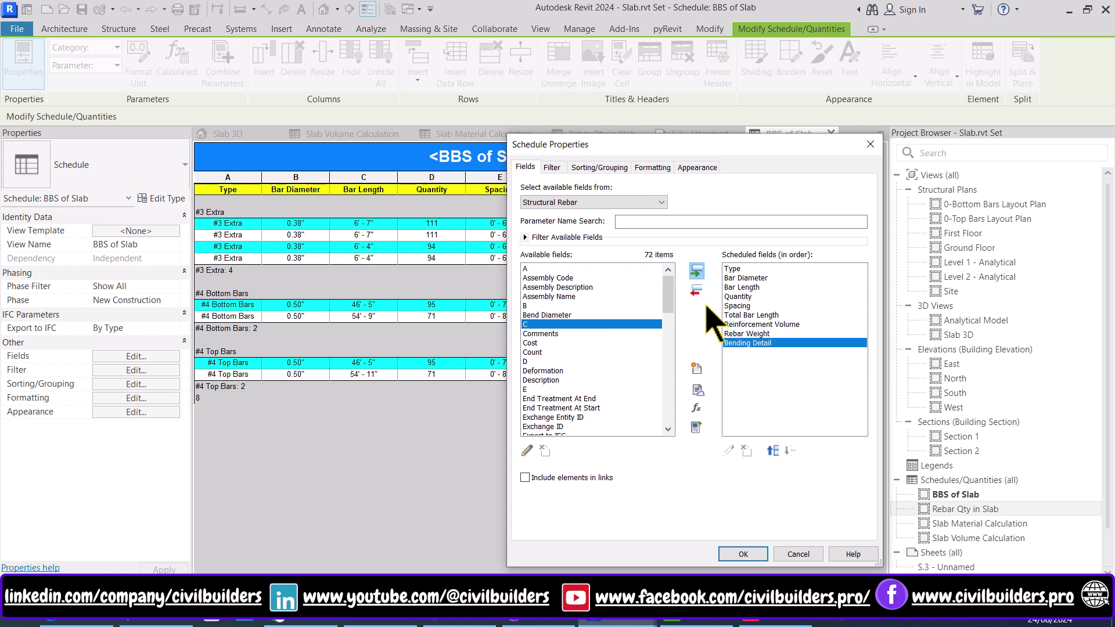
click(742, 554)
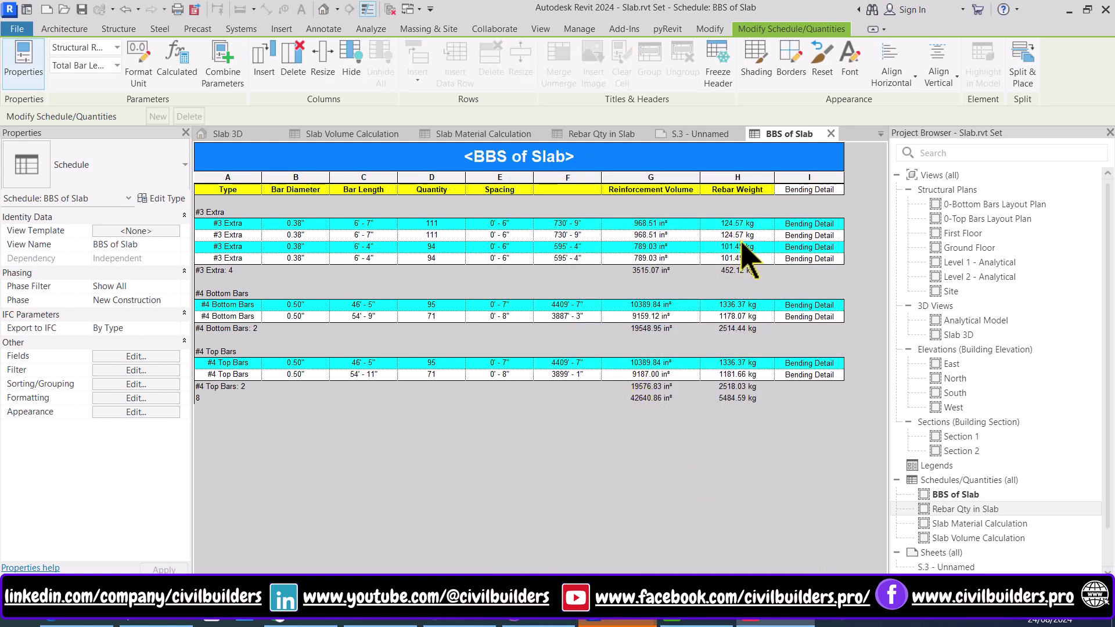
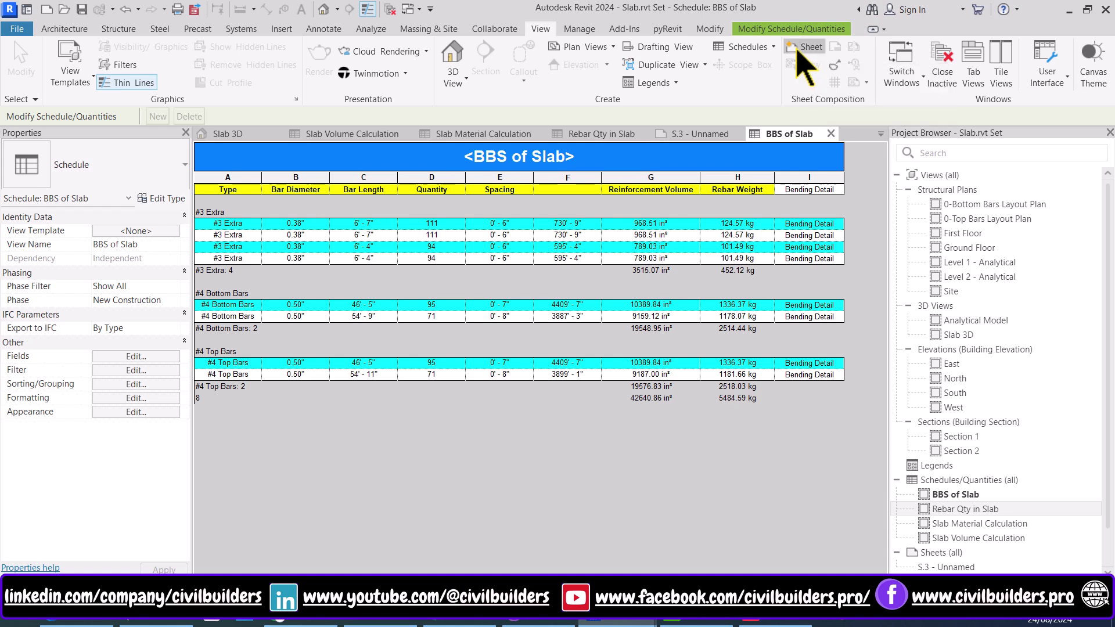
Step: Create a sheet with the CB-A3 Sheet titleblock and place the BBS of Slab schedule on it
drag(637, 139, 721, 127)
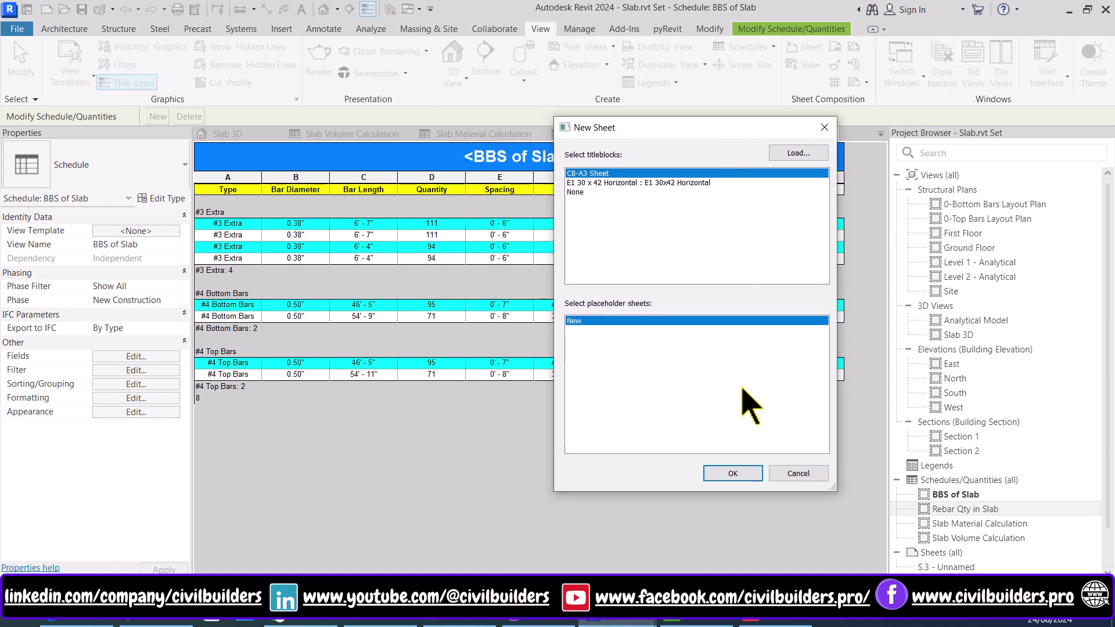
click(735, 469)
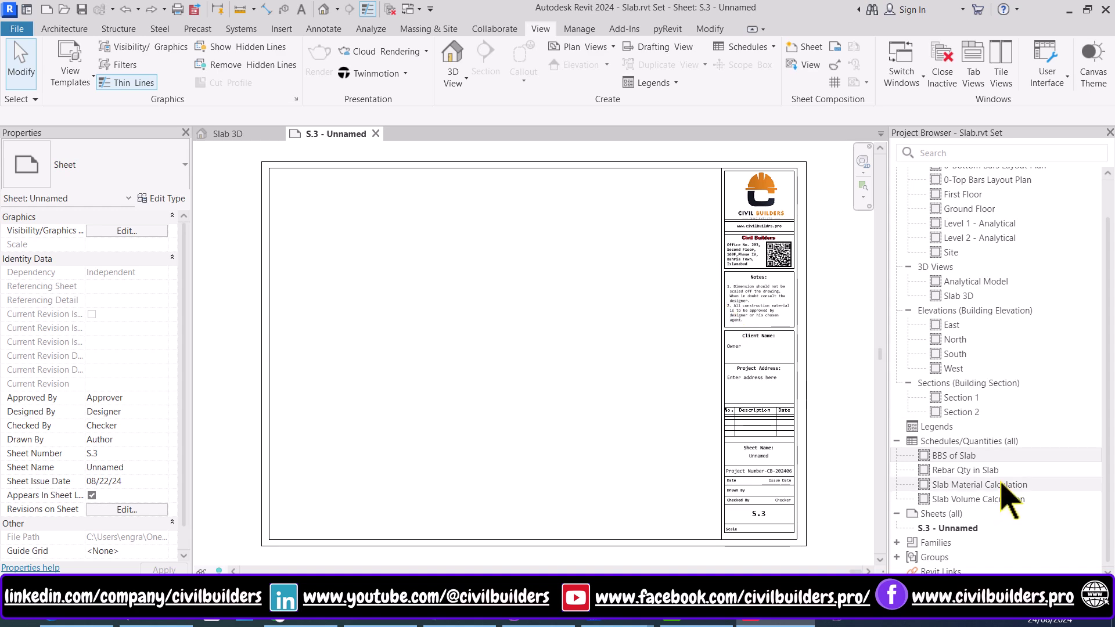
drag(954, 455, 485, 373)
click(493, 330)
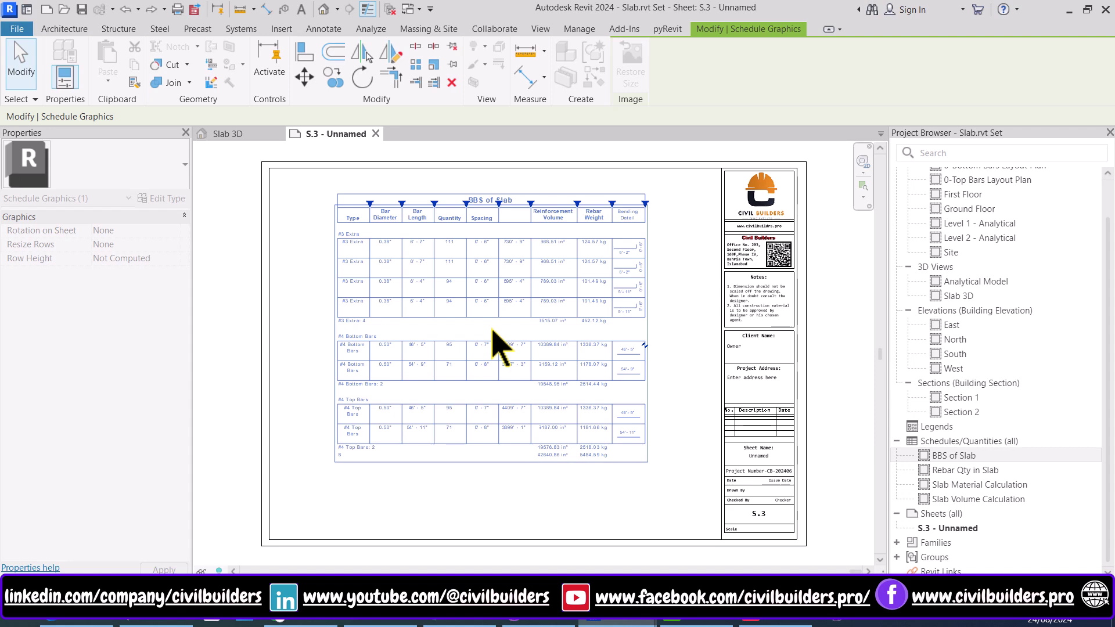
click(313, 287)
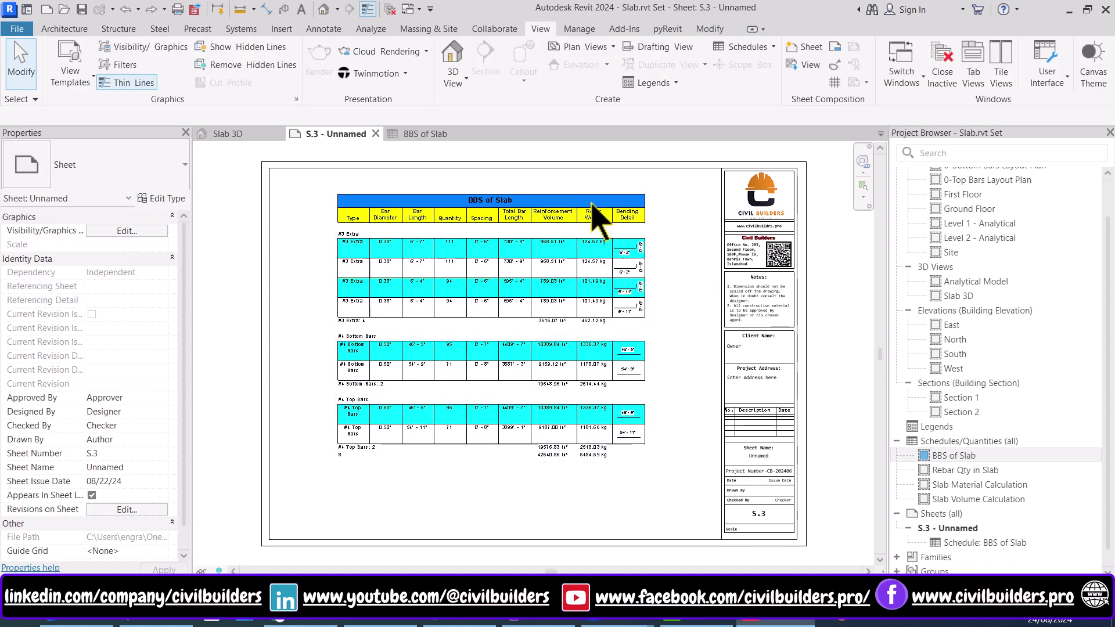
Step: Set the placed schedule's Resize Rows option to All and its row height to 0.75"
click(453, 218)
click(131, 245)
click(174, 245)
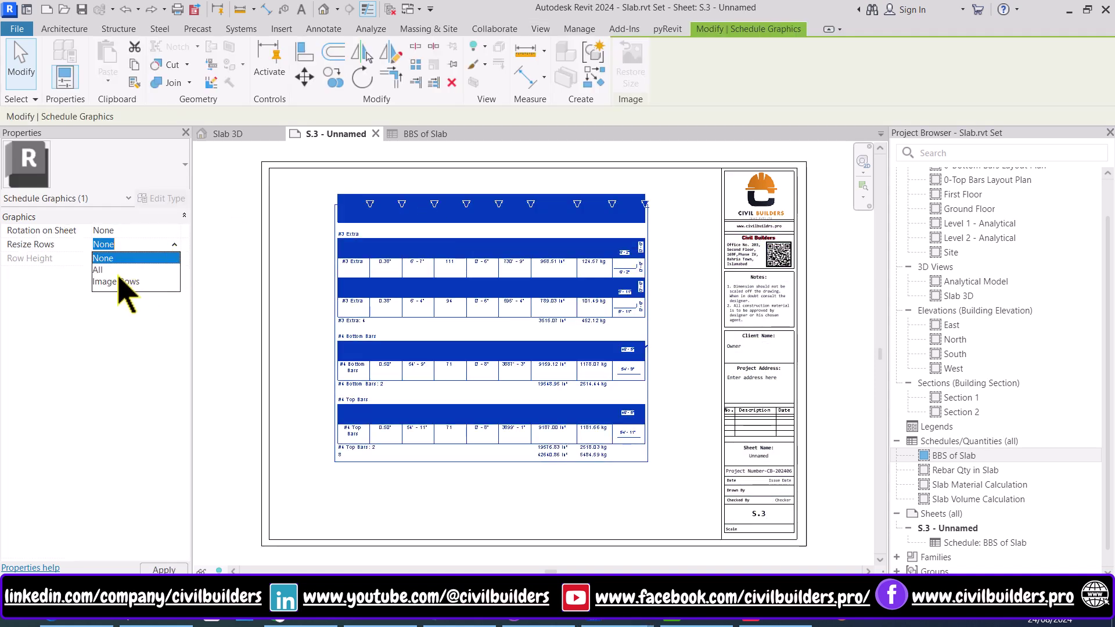
click(98, 270)
click(153, 258)
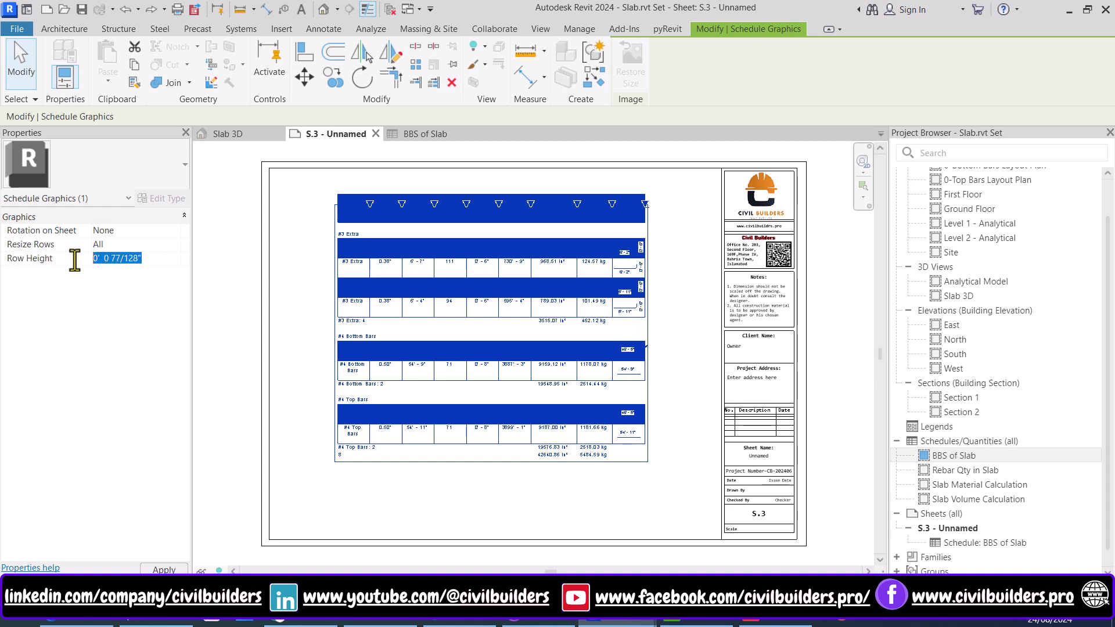
text(0.75")
key(Return)
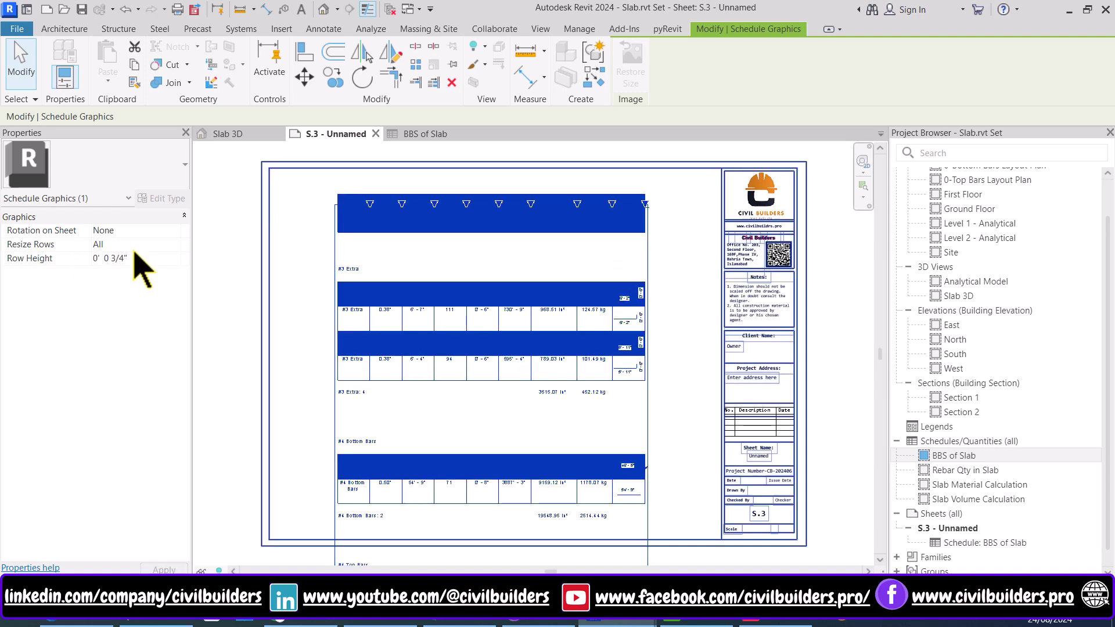
Step: Reduce the placed schedule's row height to 1/2"
drag(143, 258, 75, 261)
text(0.)
scroll(615, 244, down, 2)
scroll(615, 256, up, 2)
click(661, 285)
Step: Widen the Bending Detail column of the schedule on the sheet so the bar shapes have more room
scroll(511, 232, up, 5)
click(636, 205)
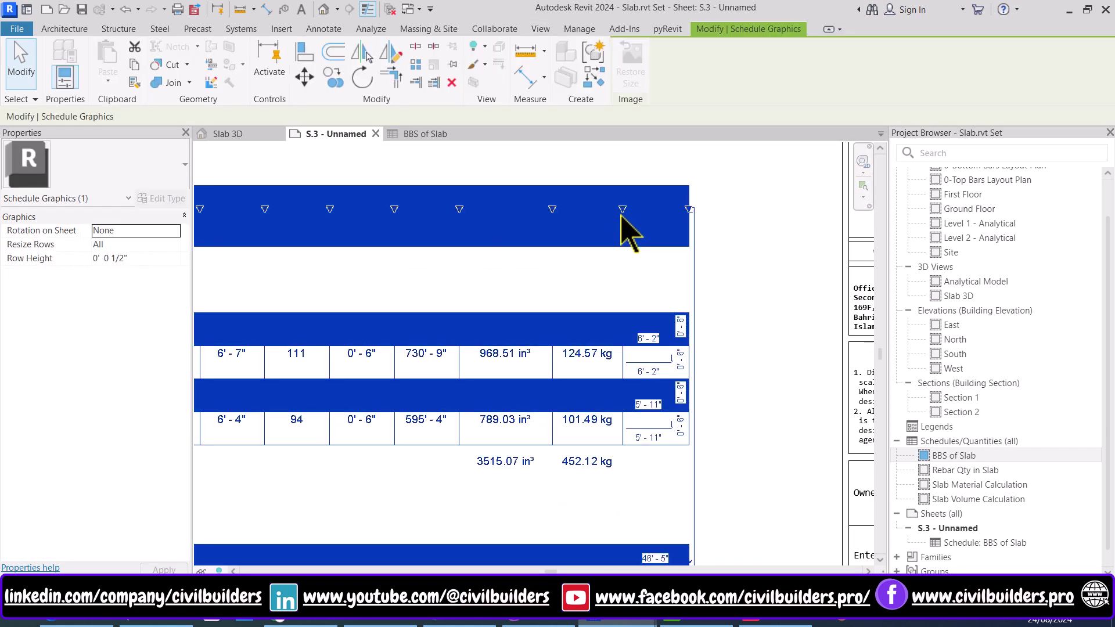
drag(689, 209, 772, 210)
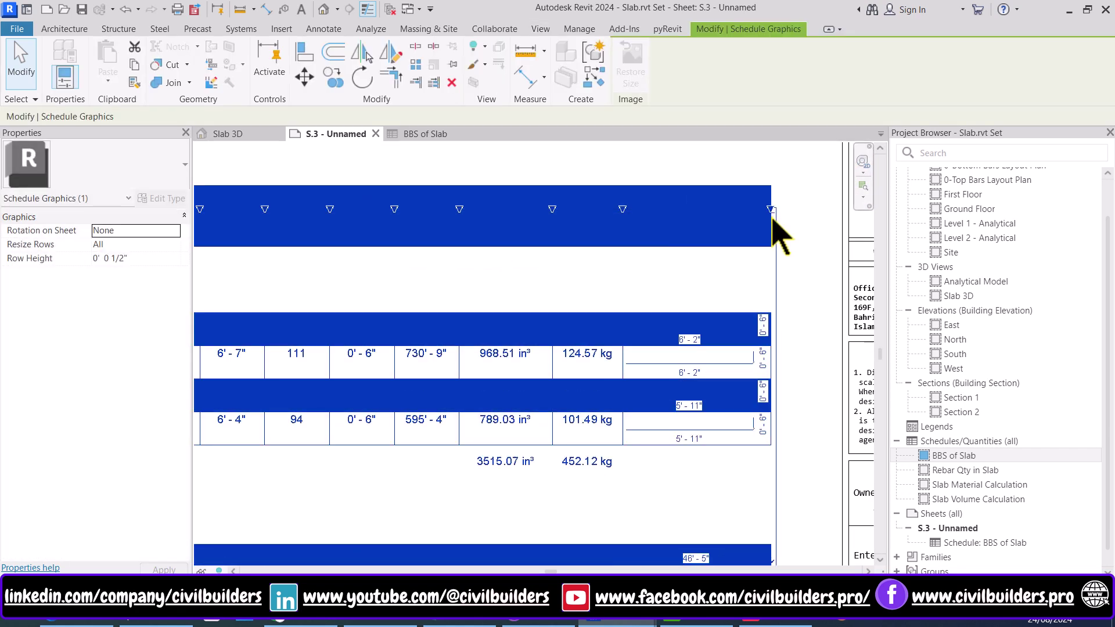
scroll(754, 215, down, 2)
click(772, 281)
scroll(772, 290, up, 2)
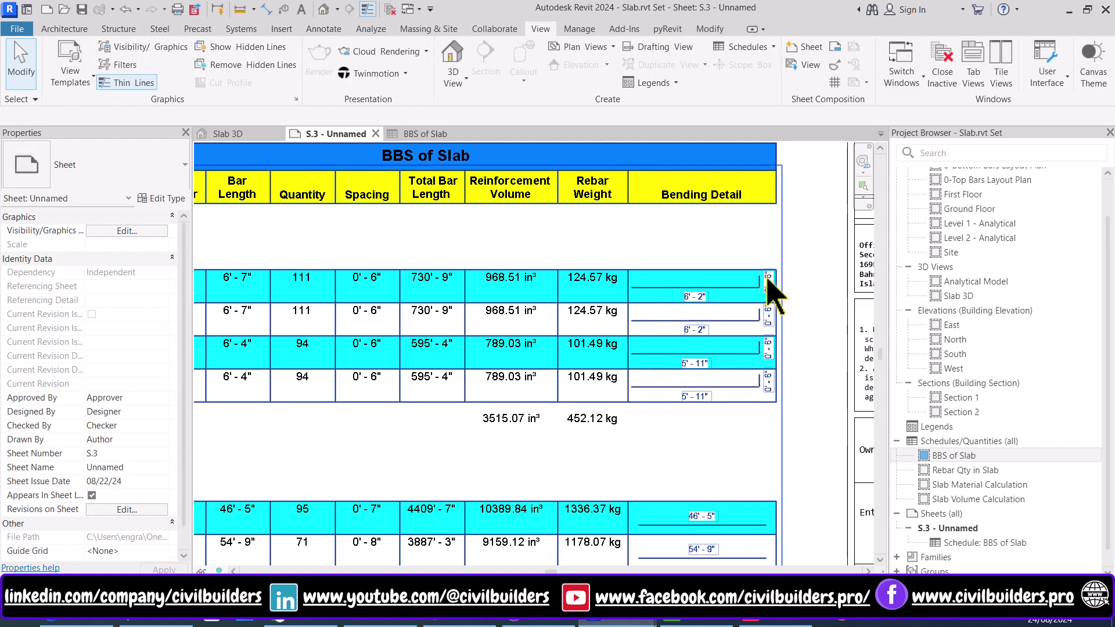
scroll(729, 249, down, 2)
scroll(373, 229, down, 3)
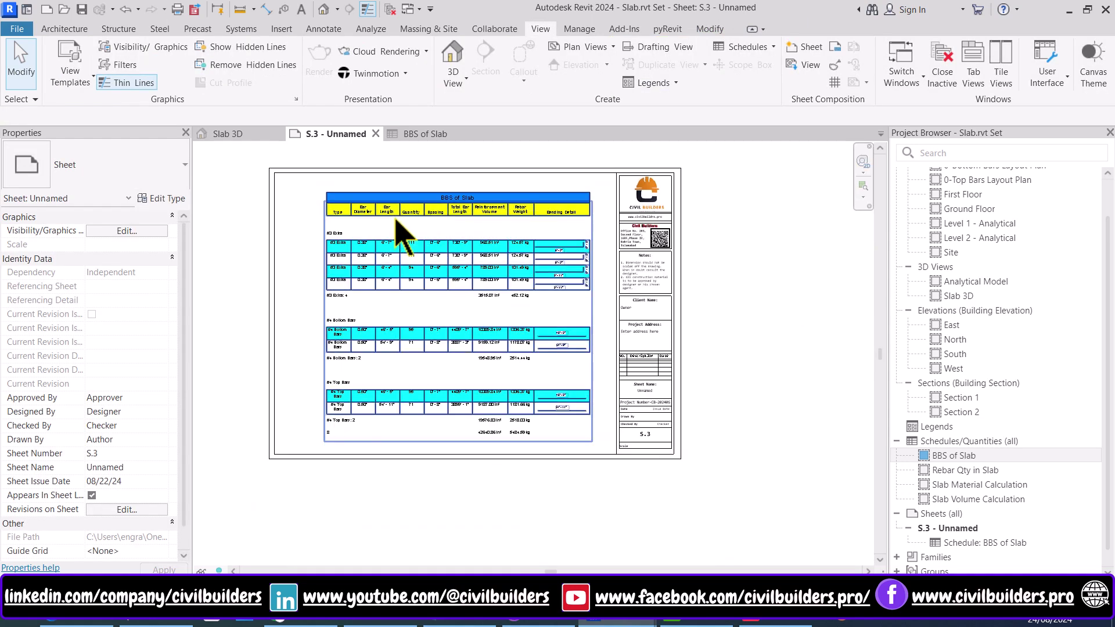
click(430, 249)
click(758, 298)
scroll(586, 290, up, 1)
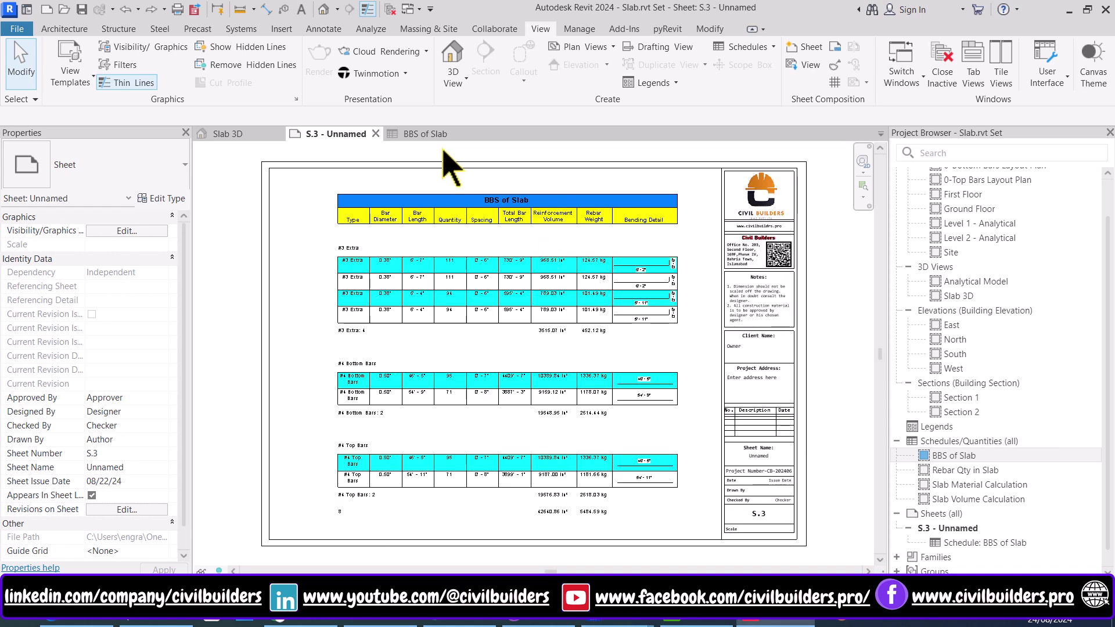
Step: Hide all fields from Bar Diameter to Rebar Weight in the BBS of Slab schedule
click(430, 134)
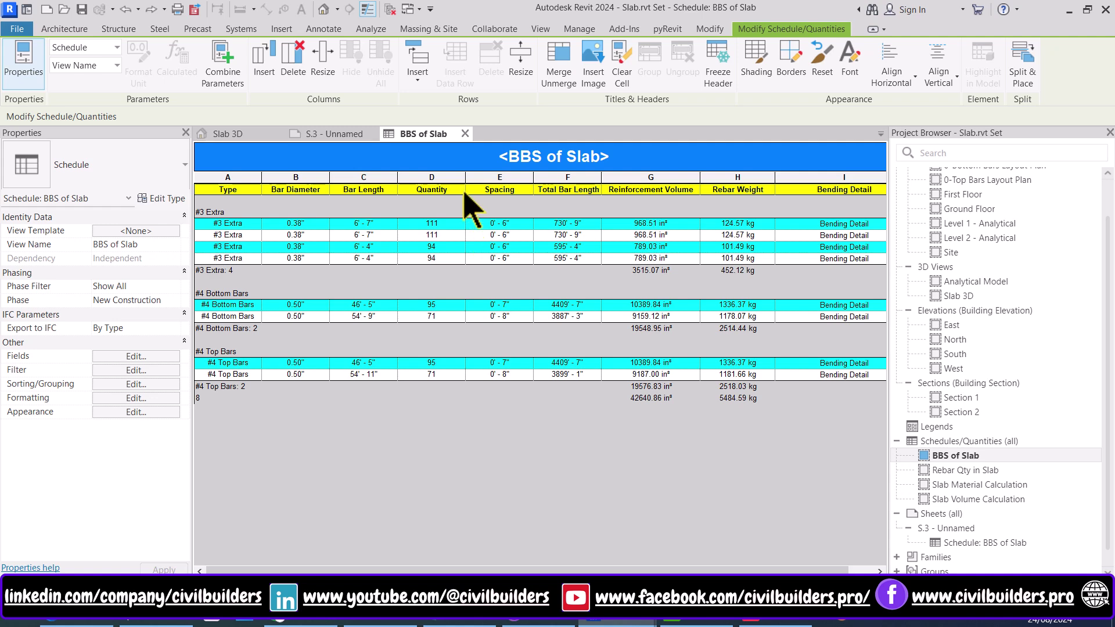
click(146, 399)
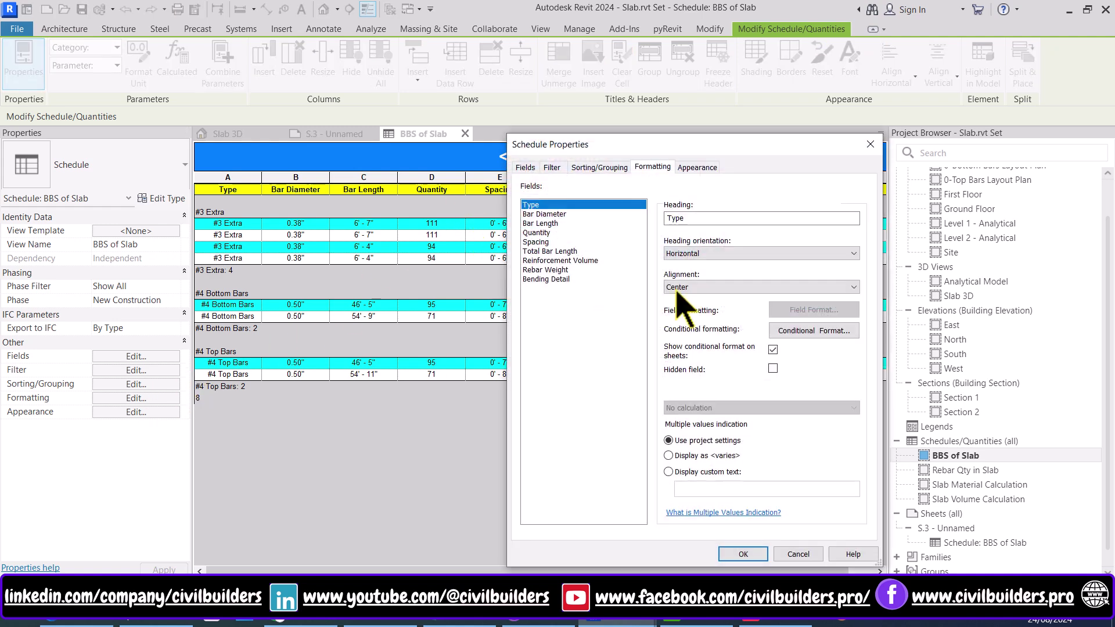
click(543, 214)
shift+click(546, 270)
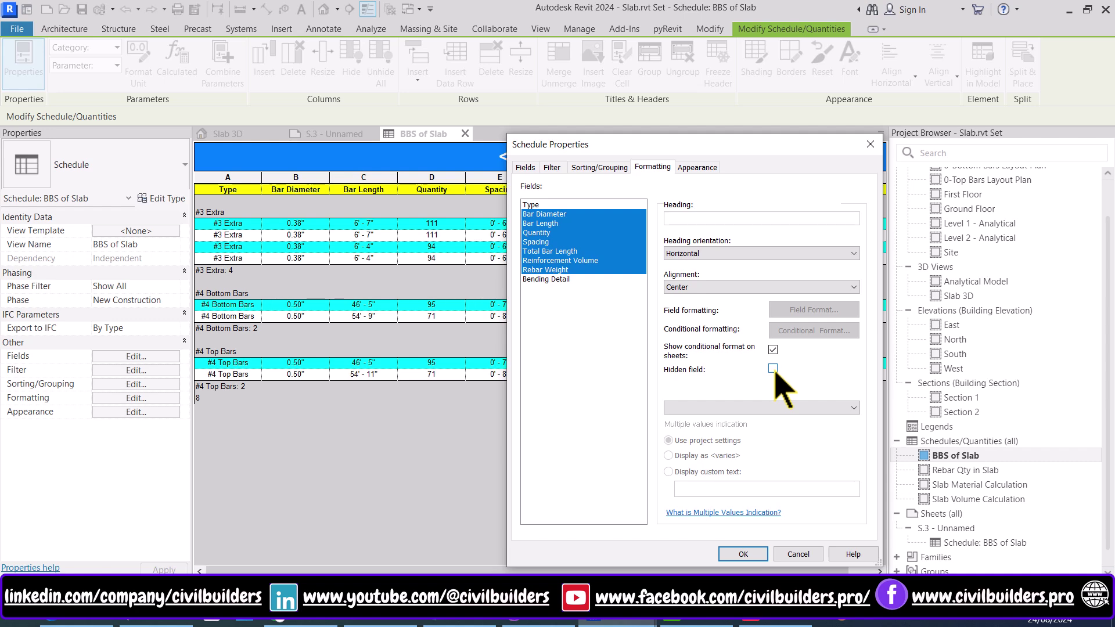
click(743, 554)
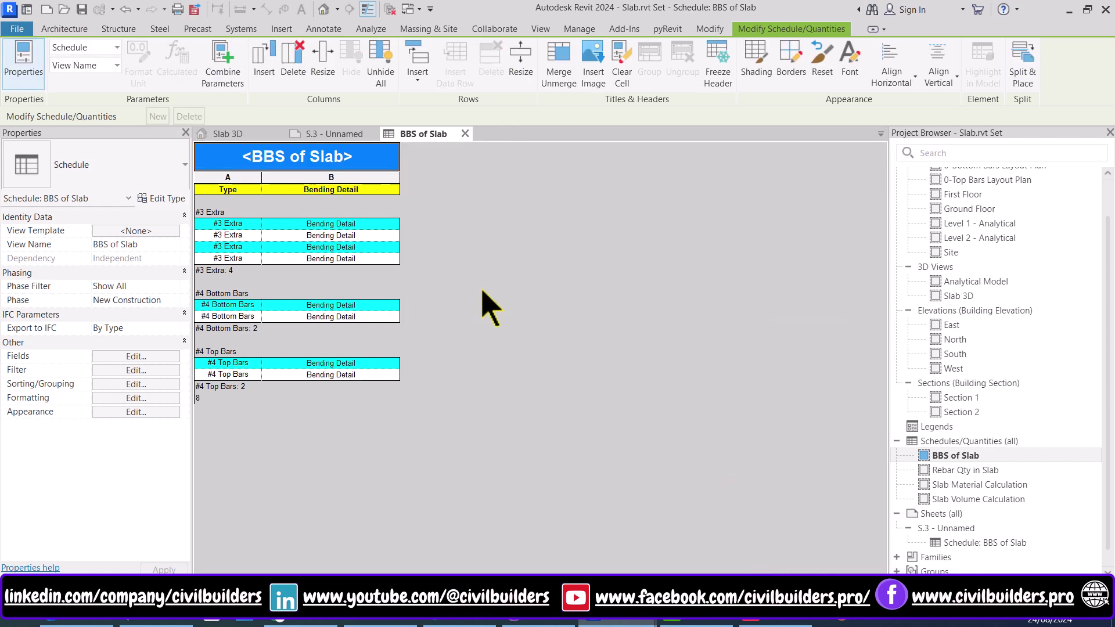
Step: Check the reduced schedule on sheet S.3 and undo the hiding of its fields
click(334, 134)
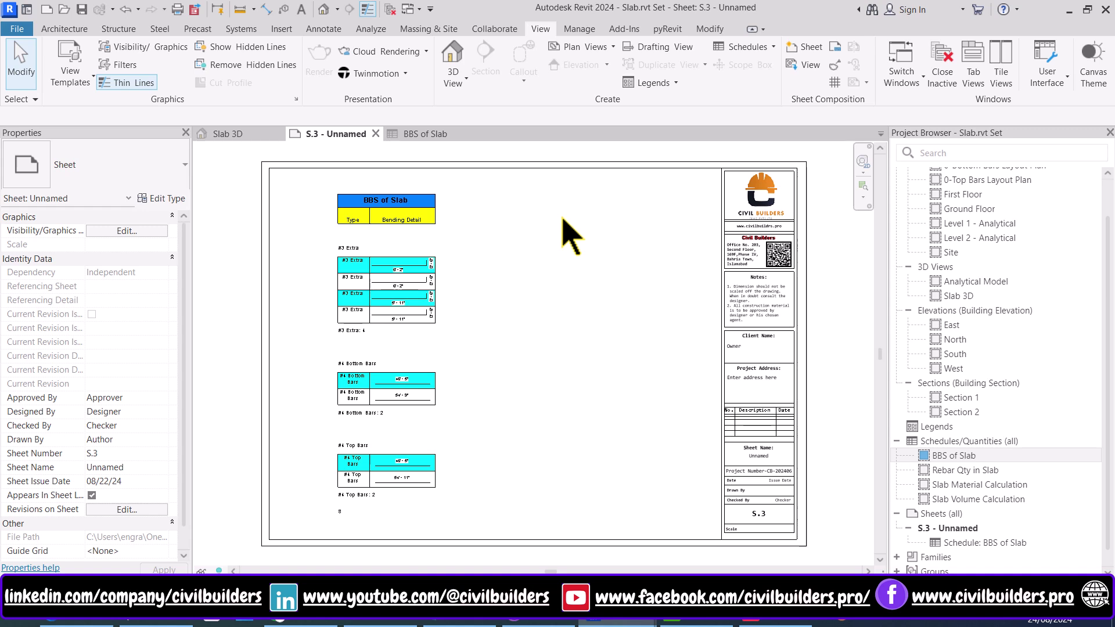
key(ctrl+z)
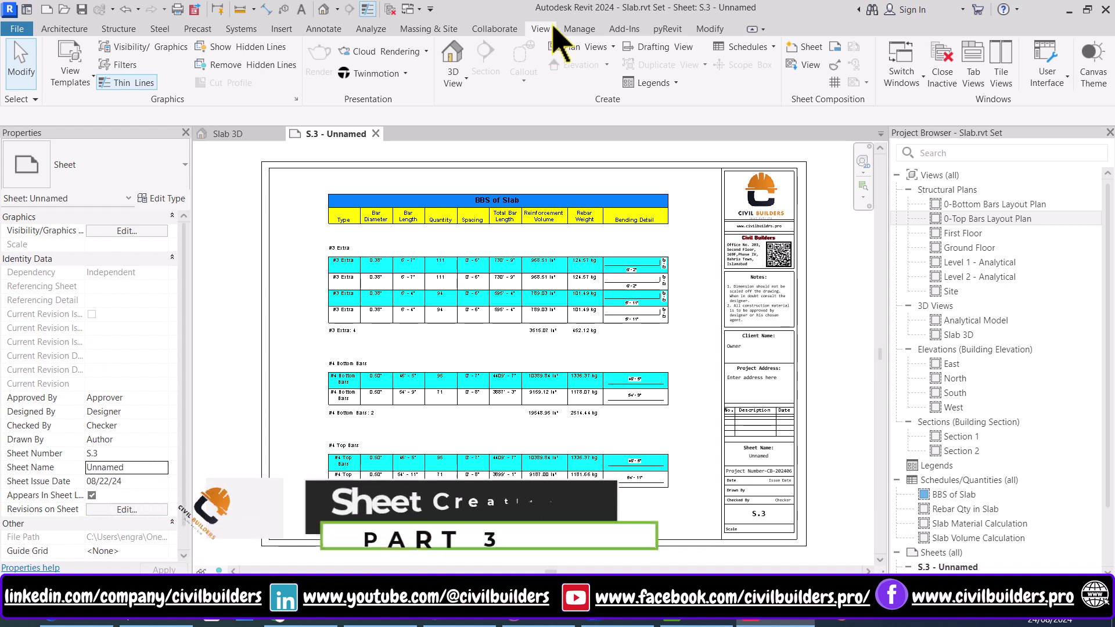
Step: Create another new sheet using the CB-A3 Sheet titleblock
click(813, 49)
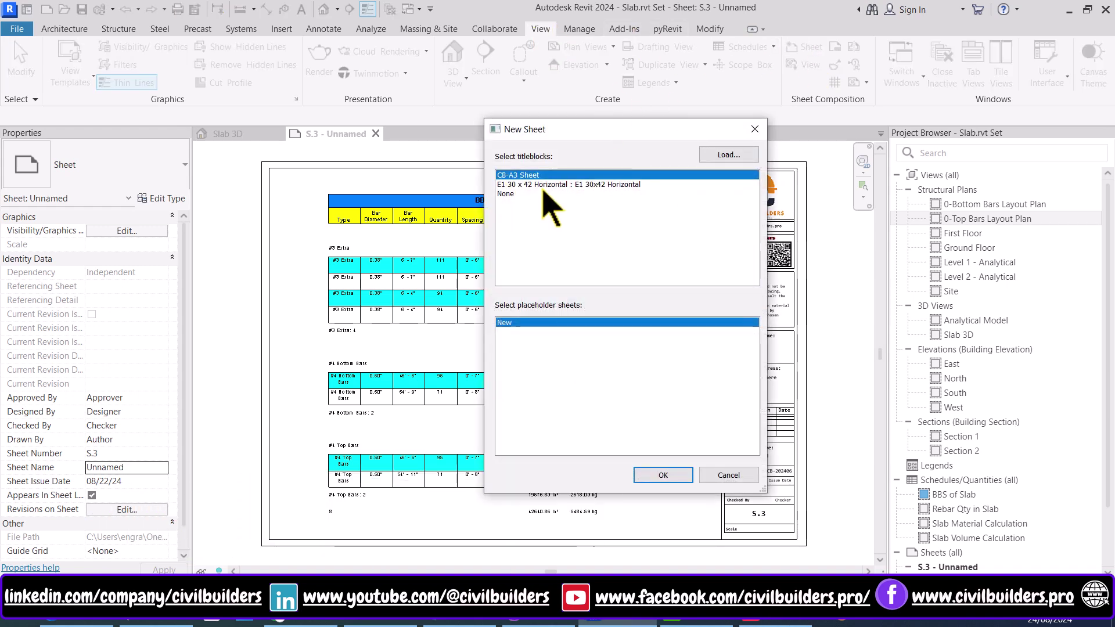
click(526, 185)
click(551, 176)
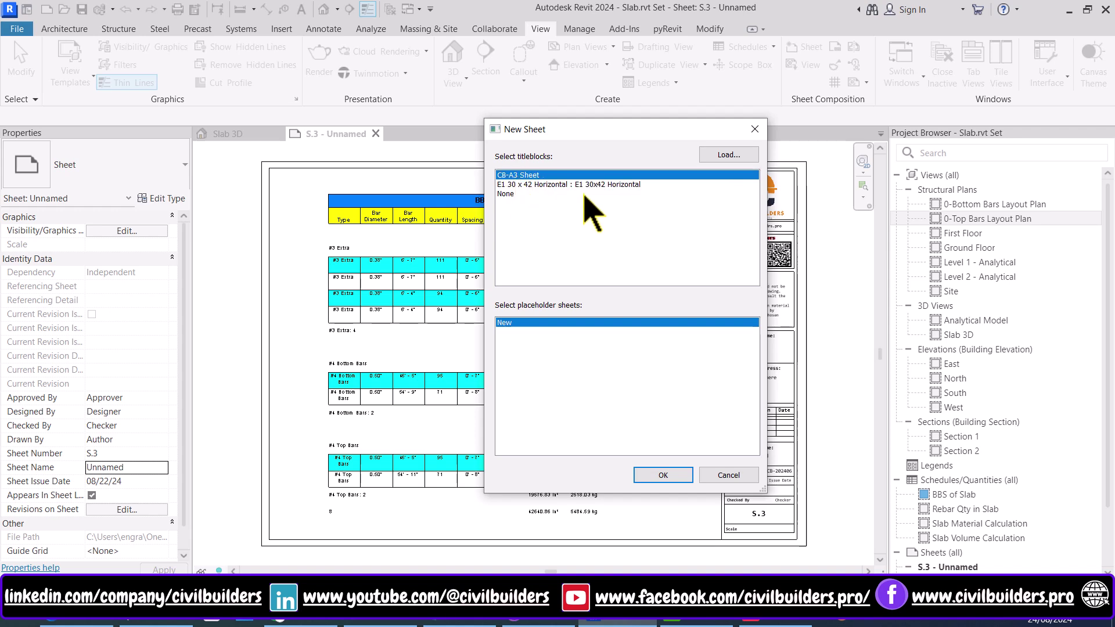
click(673, 477)
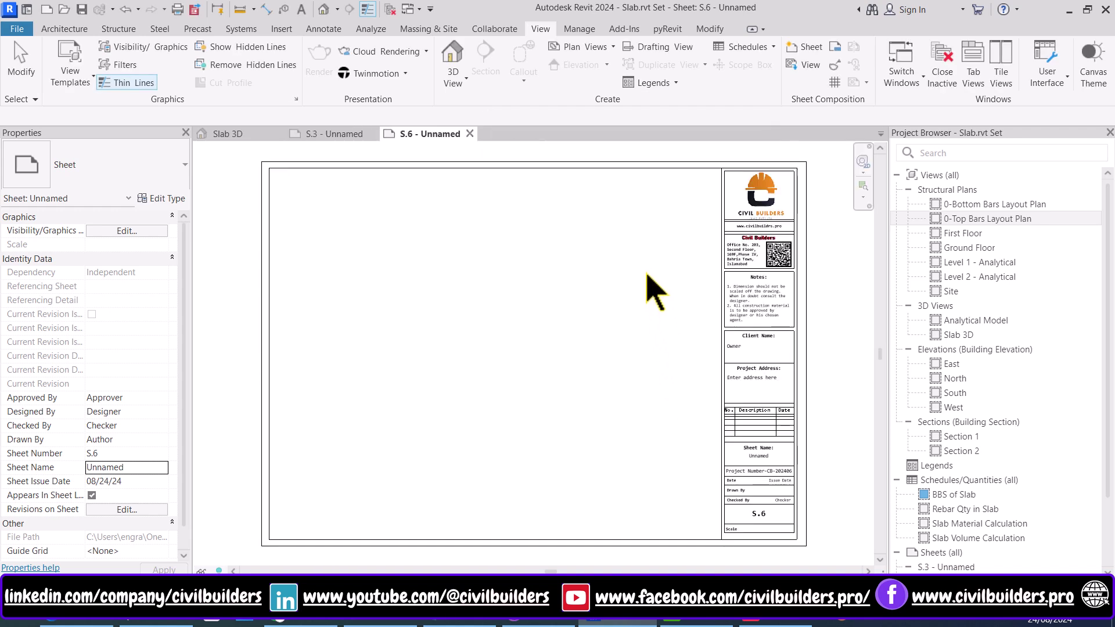
Step: Name the new sheet Bottom Layout Plan and set its sheet number to S.1000
click(807, 293)
click(152, 258)
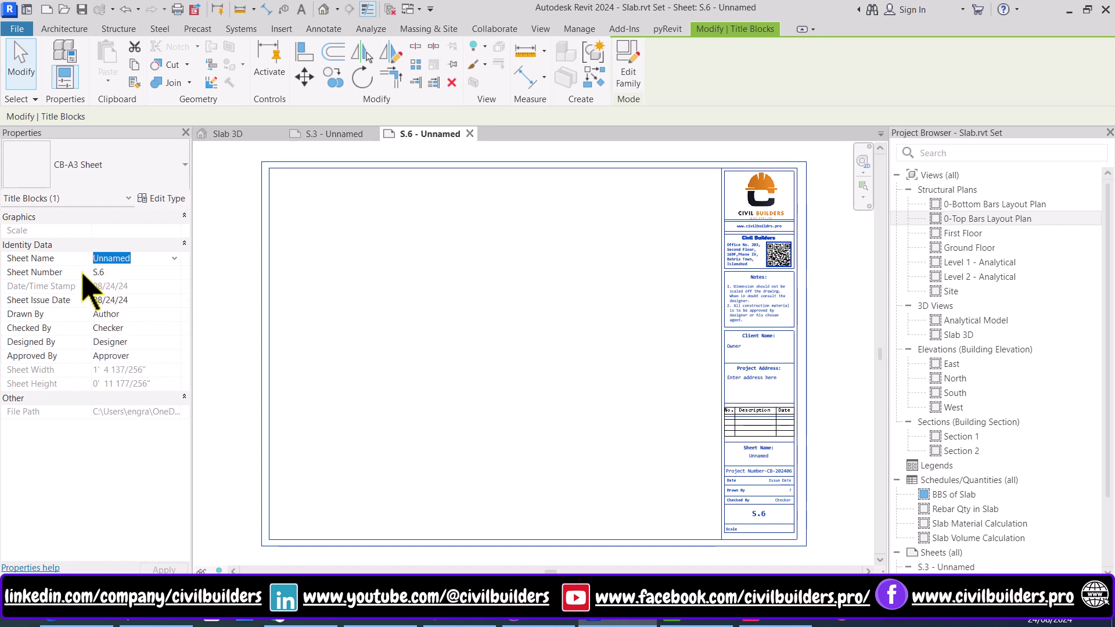
text(Bottom Layout Plan)
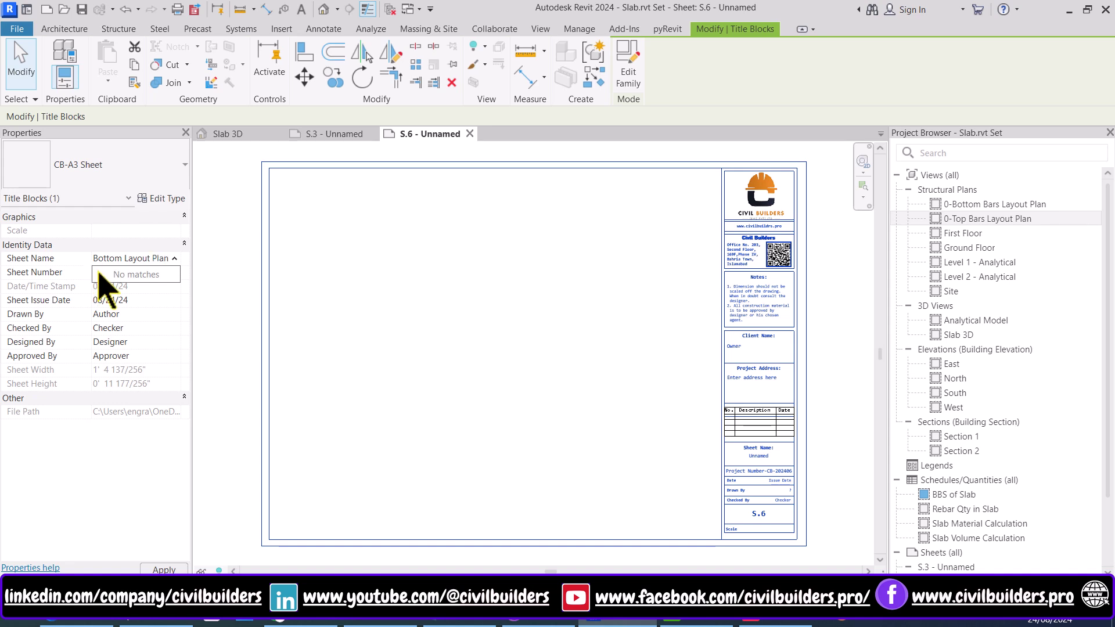
key(Home)
click(129, 271)
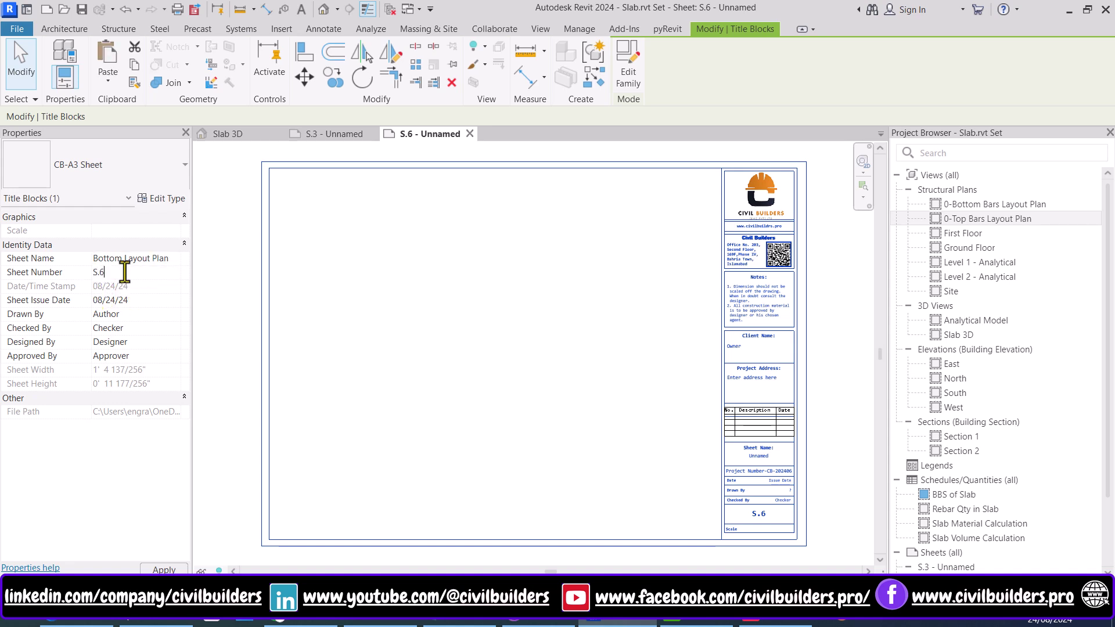
key(BackSpace)
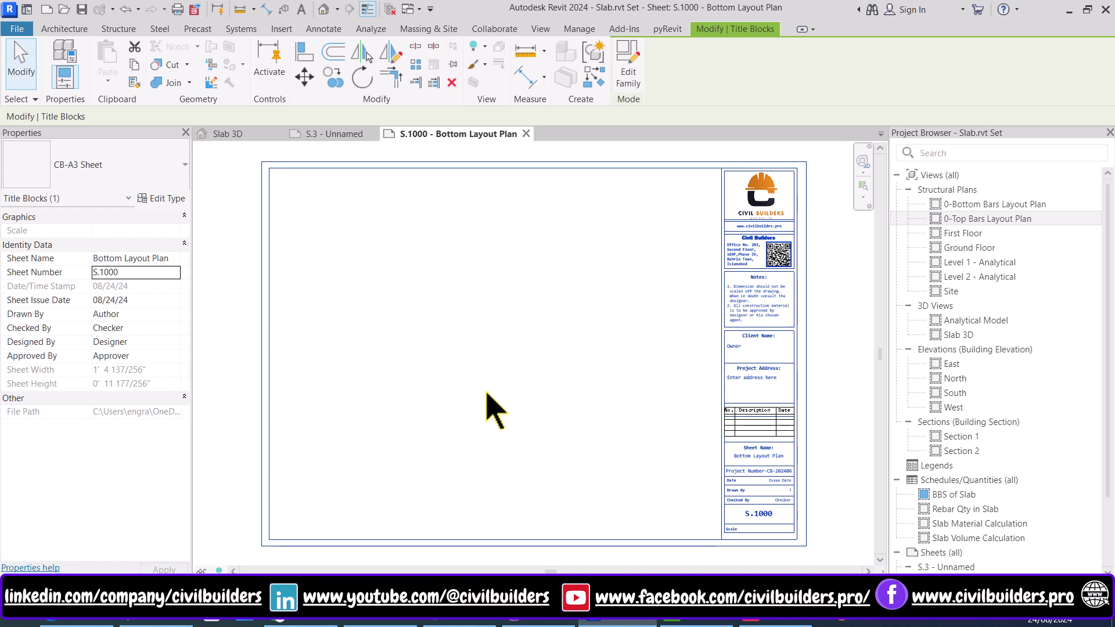
click(456, 336)
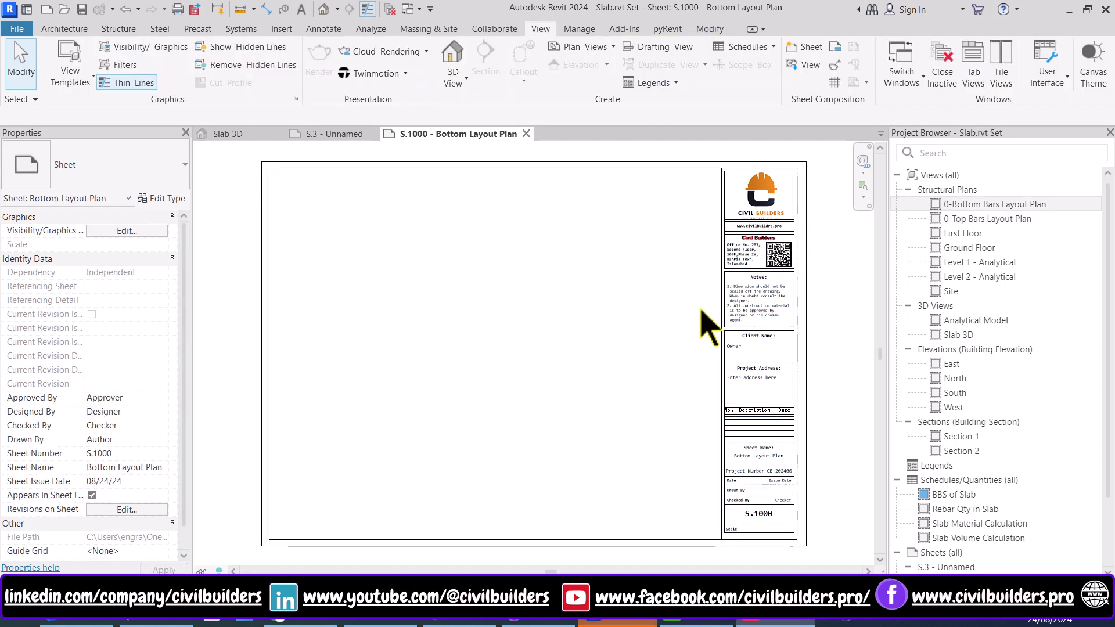
Step: Place the 0-Bottom Bars Layout Plan view on sheet S.1000
drag(966, 204, 475, 331)
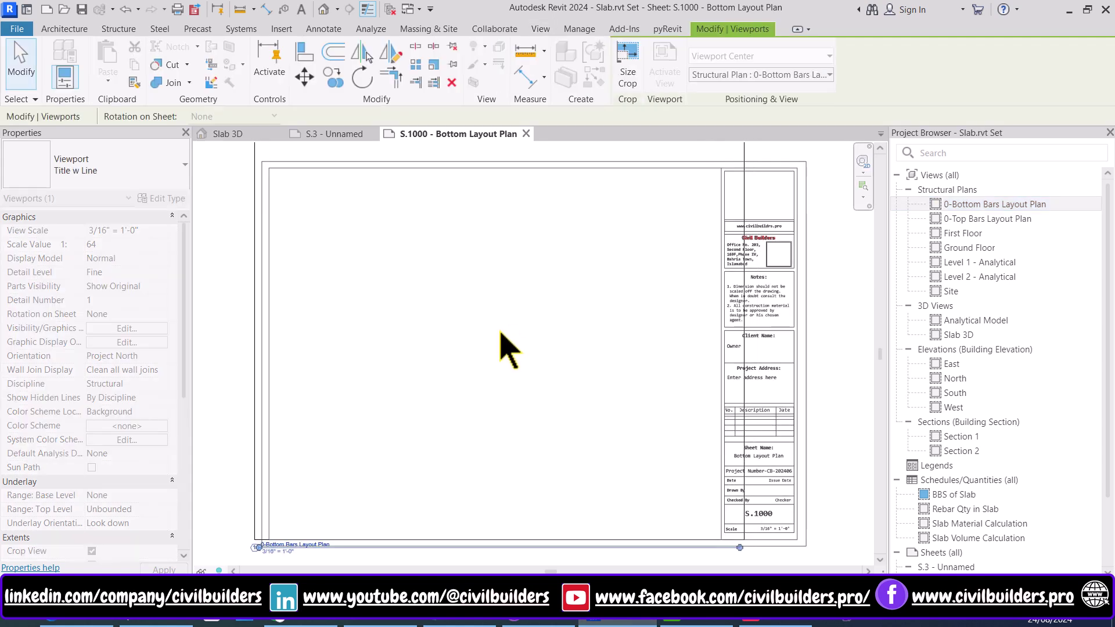
click(504, 330)
scroll(504, 330, down, 2)
click(833, 319)
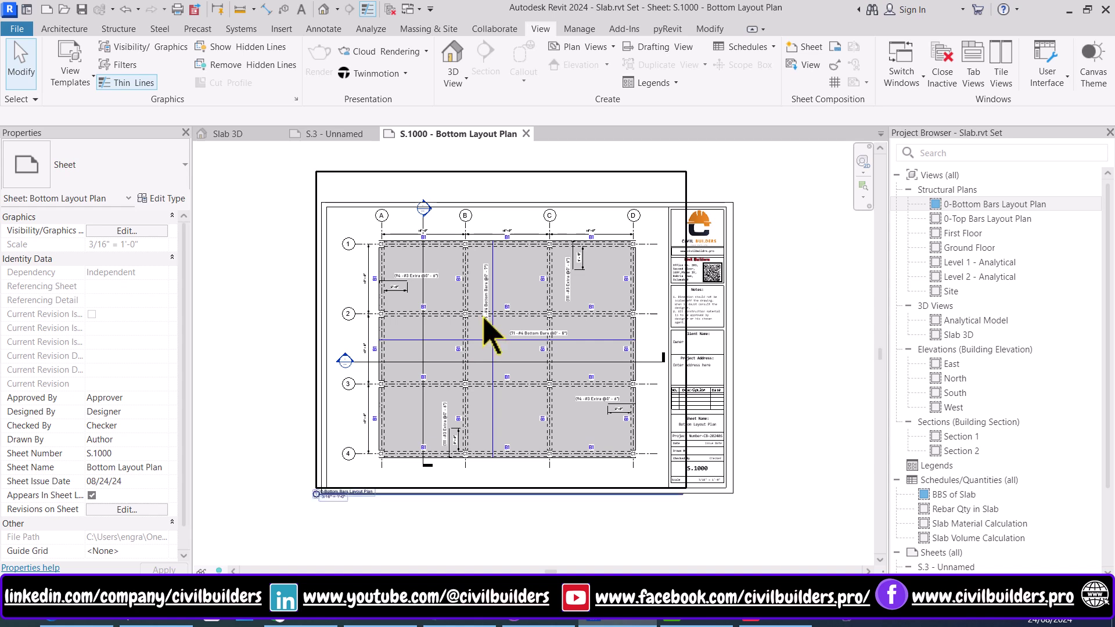
Step: Nudge the placed plan viewport down and slightly left to fit it inside the sheet frame
click(530, 371)
key(Down)
key(Down)
key(Down)
key(Down)
key(Down)
key(Left)
click(520, 527)
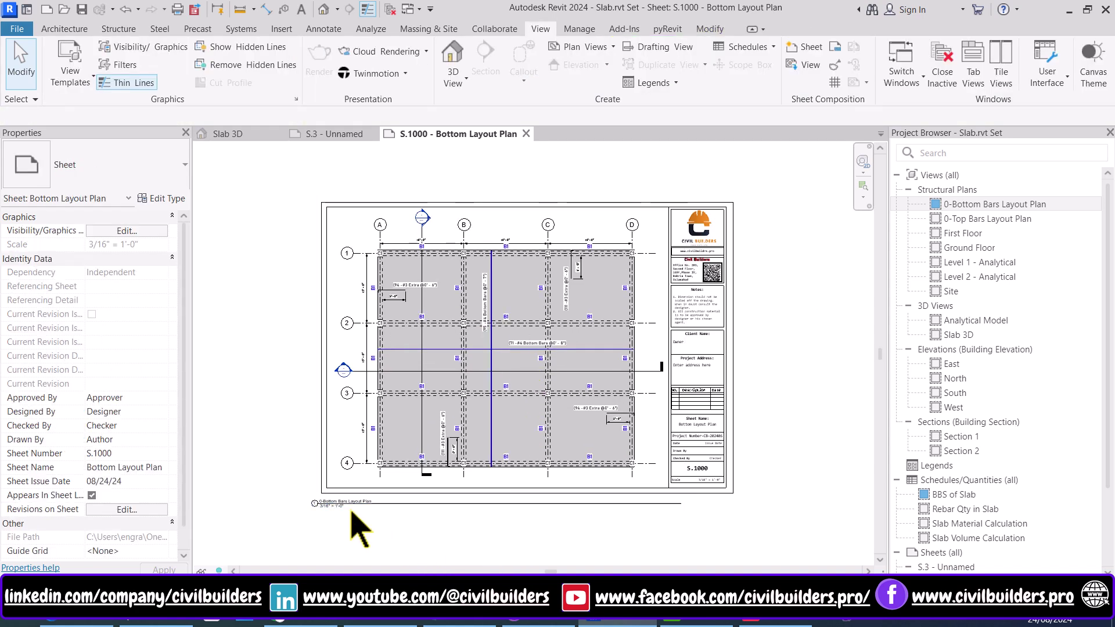
Step: Shorten the placed plan's view title line and move the title inside the sheet frame's lower left corner
scroll(374, 528, up, 3)
click(332, 496)
drag(330, 495, 374, 449)
scroll(384, 452, down, 3)
scroll(775, 470, up, 4)
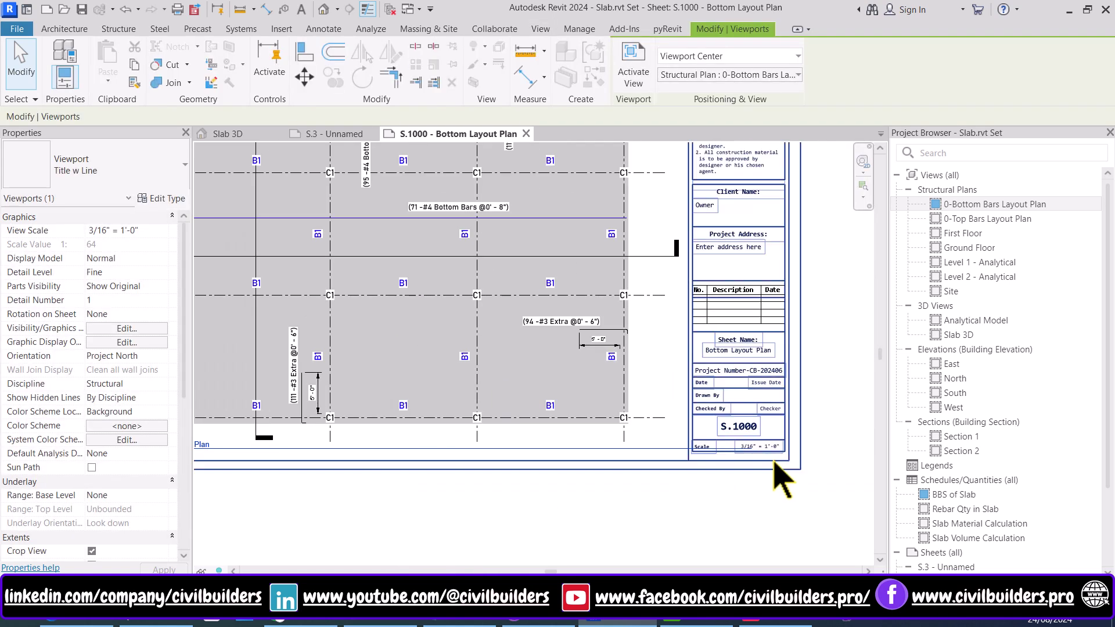
scroll(752, 450, up, 1)
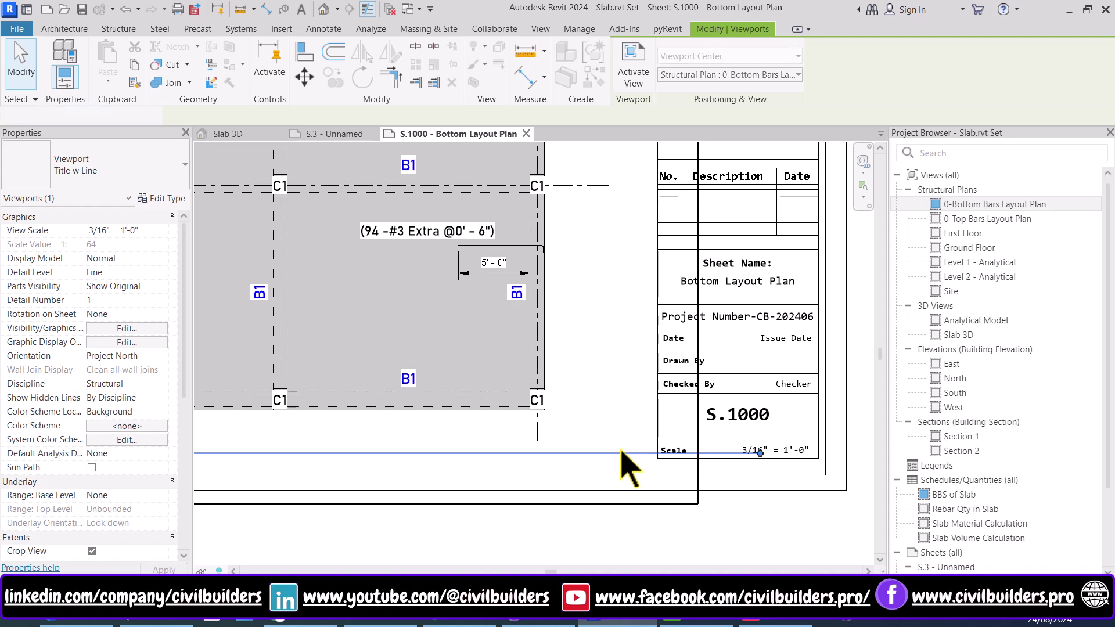
scroll(754, 453, down, 4)
scroll(442, 450, up, 5)
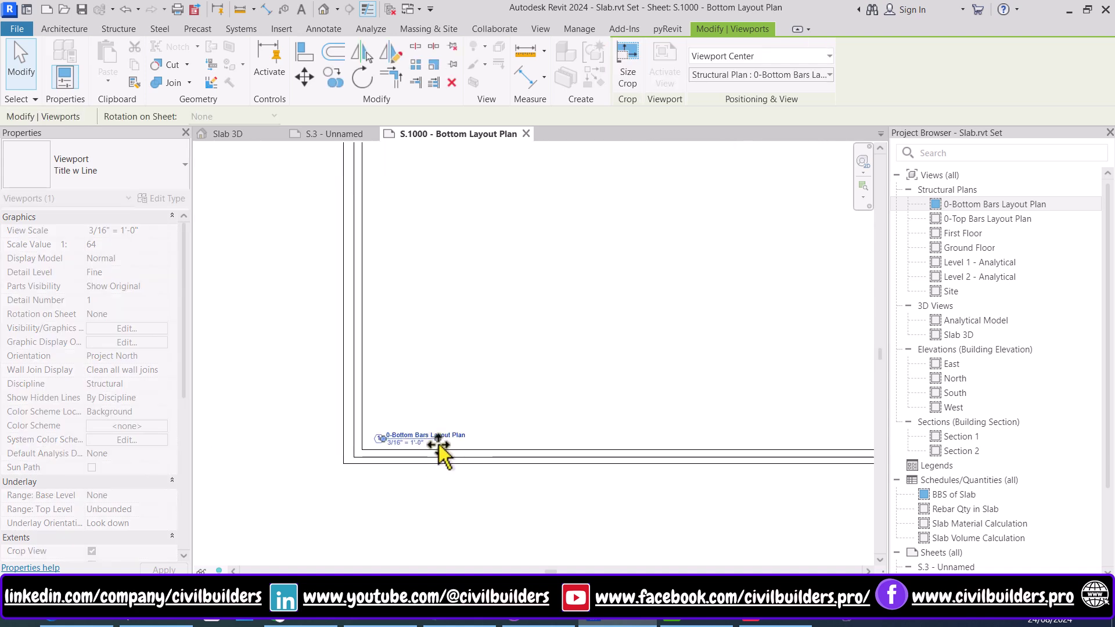
scroll(348, 453, down, 5)
click(211, 460)
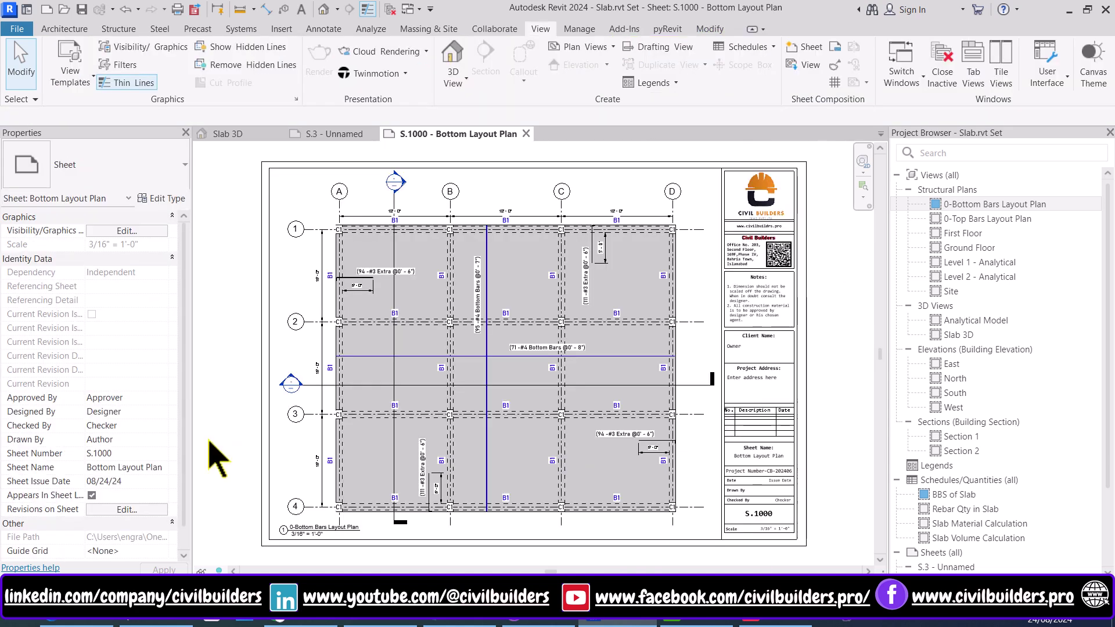
Step: Shift the view title along the sheet's lower edge so it sits centrally beneath the bottom bars plan
click(323, 526)
drag(323, 526, 513, 526)
key(Escape)
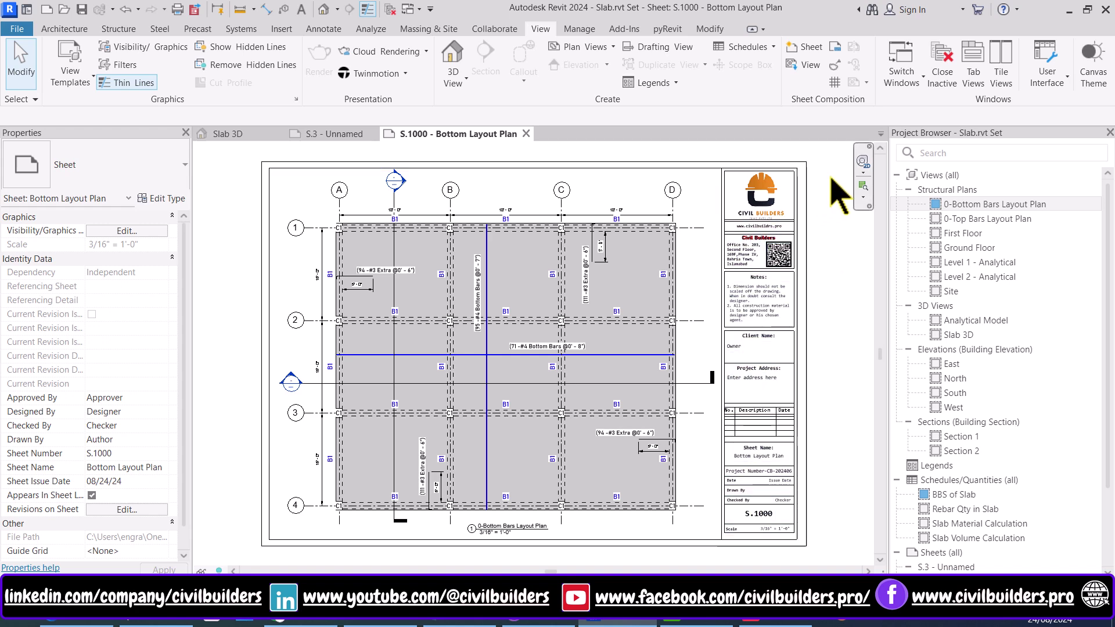
Step: Create a new guide grid named Floor Plan on the Bottom Layout Plan sheet
drag(742, 143, 238, 543)
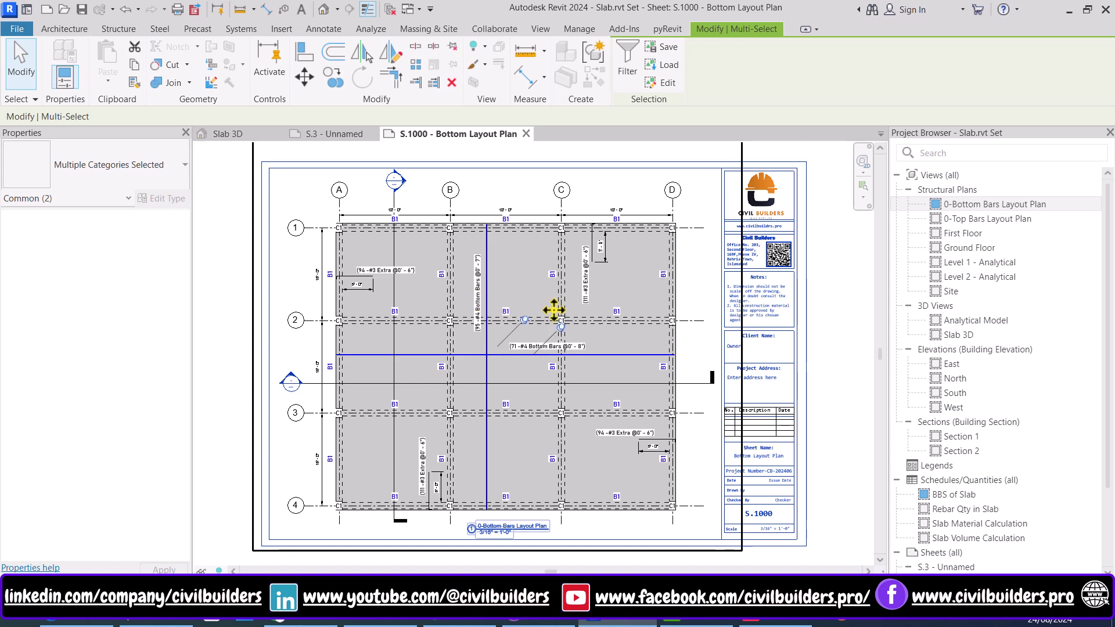
click(859, 337)
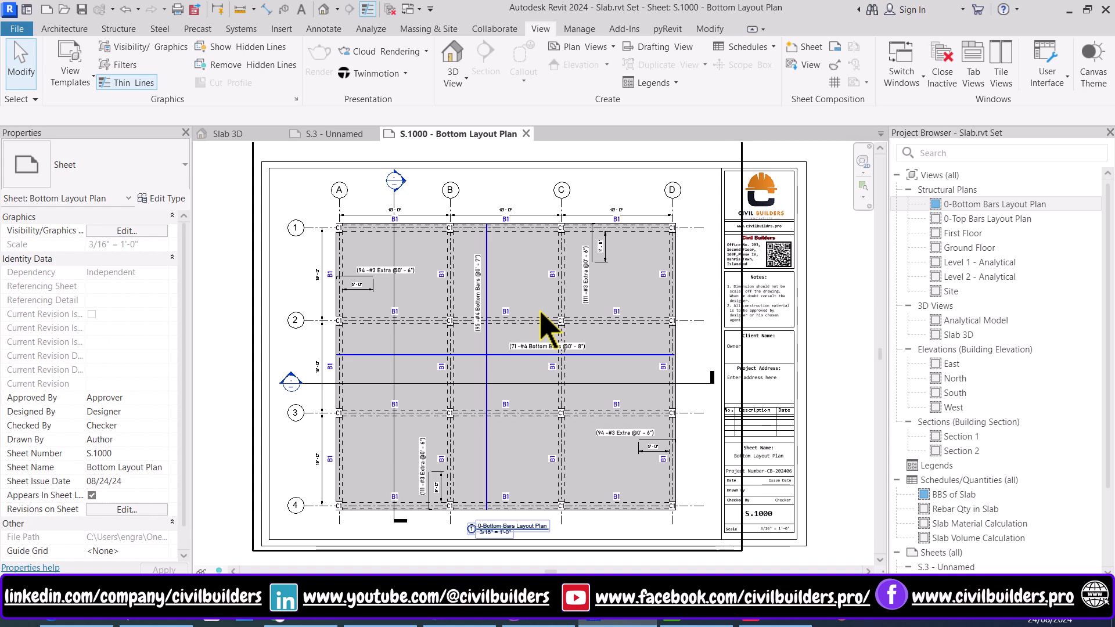
click(835, 83)
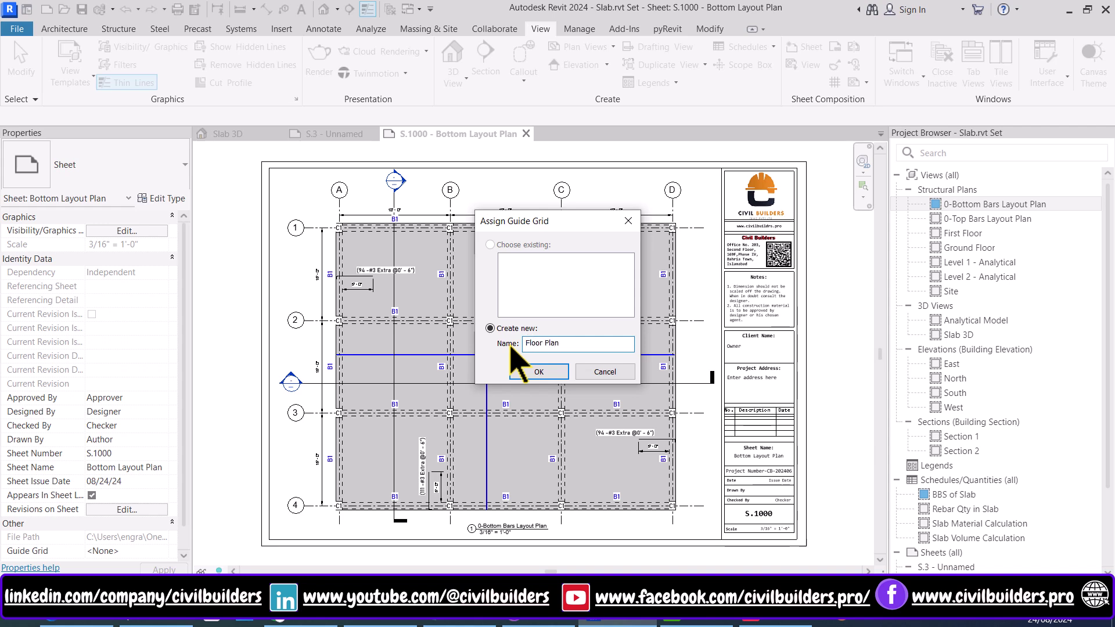
click(535, 372)
scroll(598, 365, down, 3)
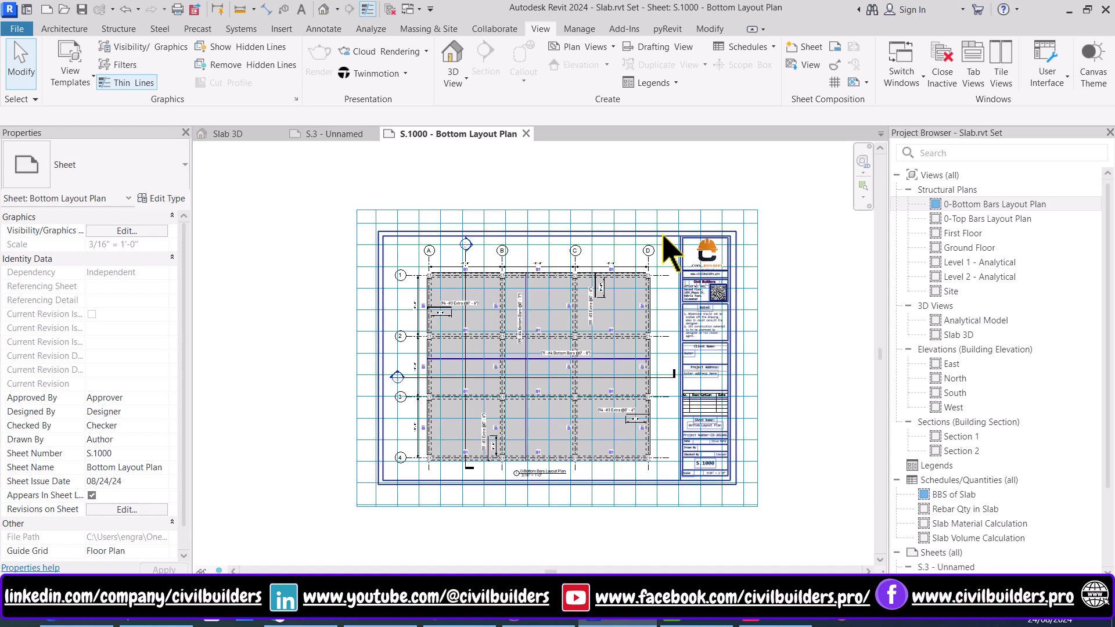
key(z)
key(f)
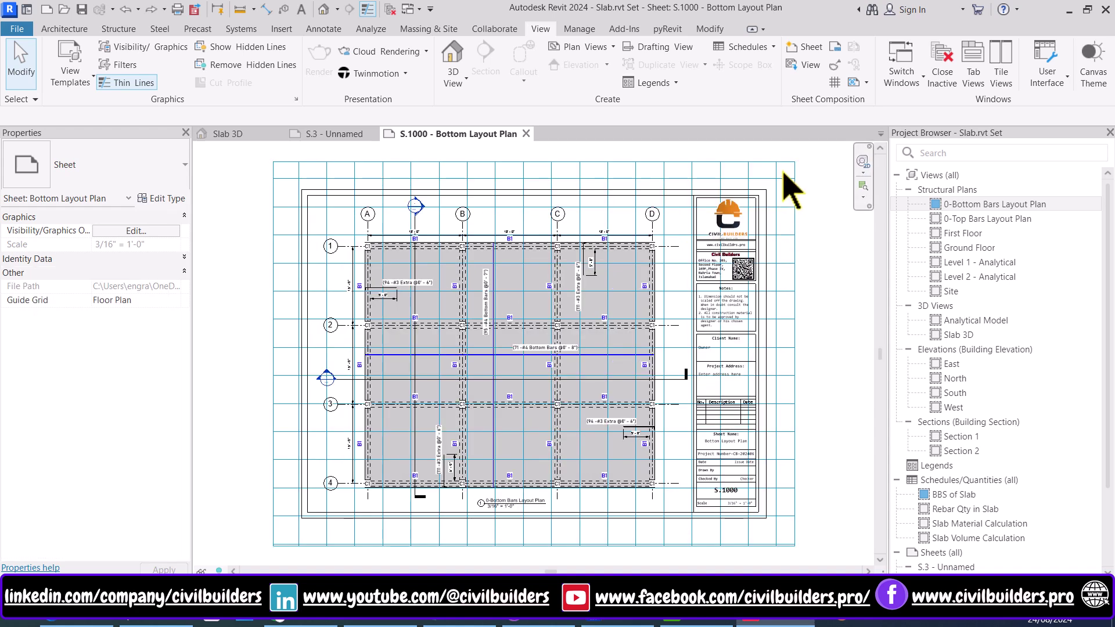
Step: Shrink the guide grid's extents to a small two-by-two-cell patch at the sheet's lower left corner
click(754, 162)
drag(534, 162, 533, 491)
drag(787, 521, 405, 518)
scroll(316, 513, up, 4)
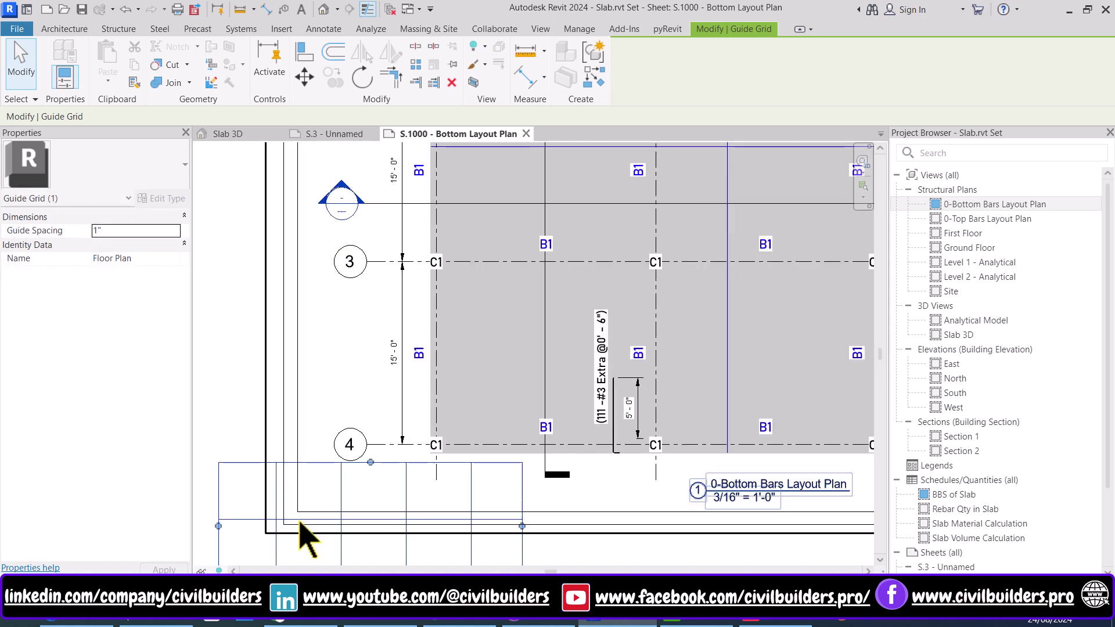
drag(522, 526, 296, 526)
scroll(356, 525, down, 3)
scroll(361, 463, up, 4)
drag(361, 463, 386, 463)
drag(326, 535, 327, 504)
mouse_move(268, 447)
mouse_down()
mouse_move(308, 455)
mouse_move(296, 462)
mouse_move(308, 453)
mouse_move(283, 458)
mouse_up()
click(298, 476)
scroll(299, 477, up, 2)
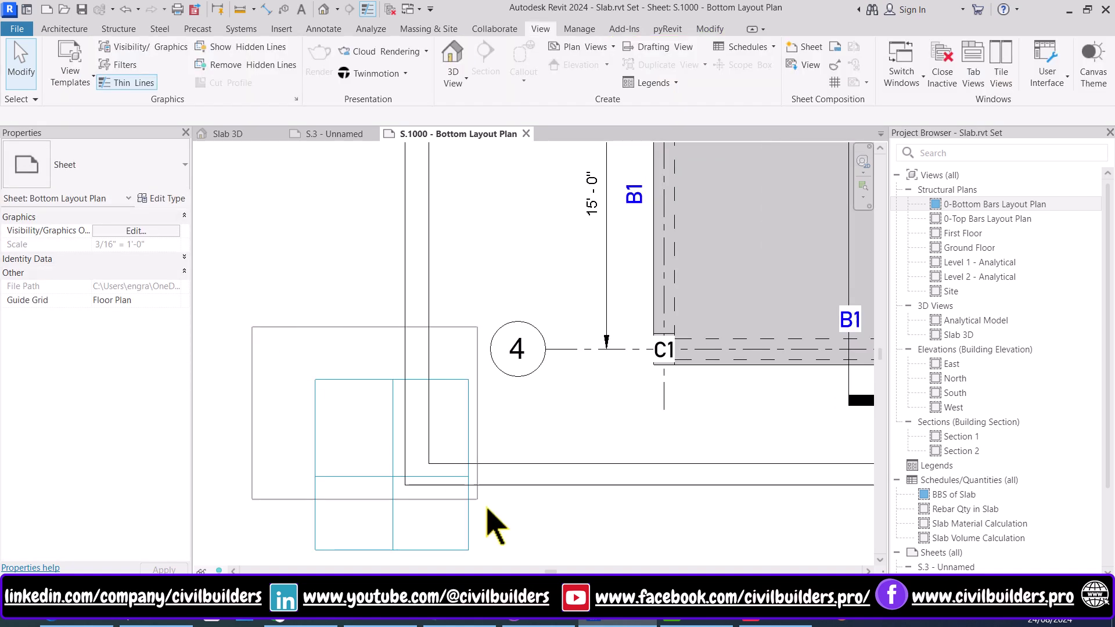
Step: Move the guide grid unconstrained so its inner line intersection lands on the slab's lower left corner at column C1 on grid 4
click(468, 514)
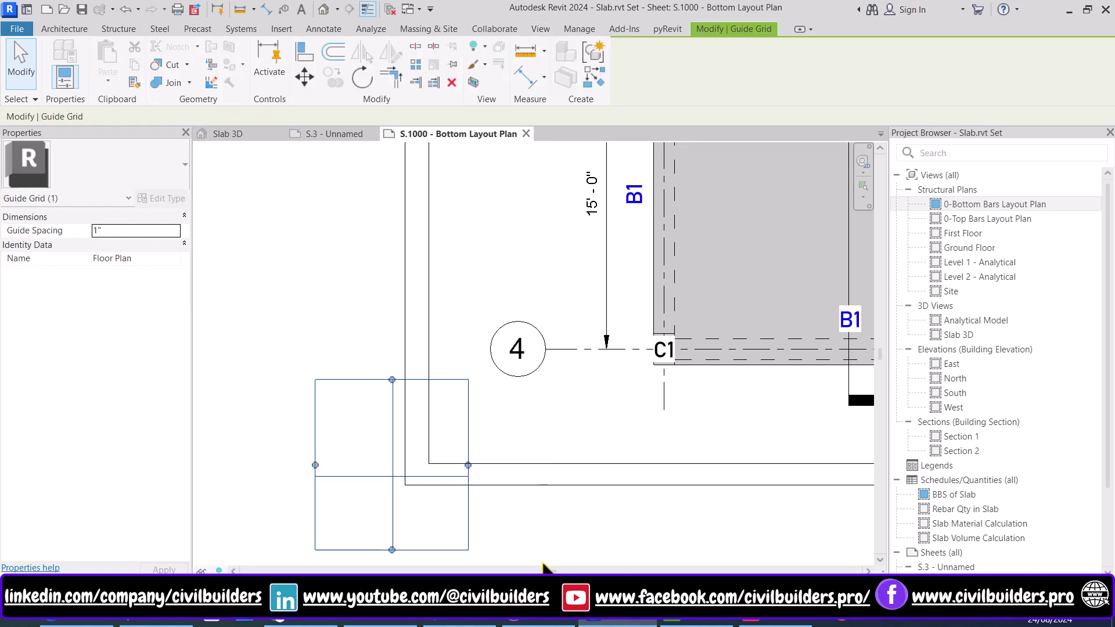
key(m)
key(v)
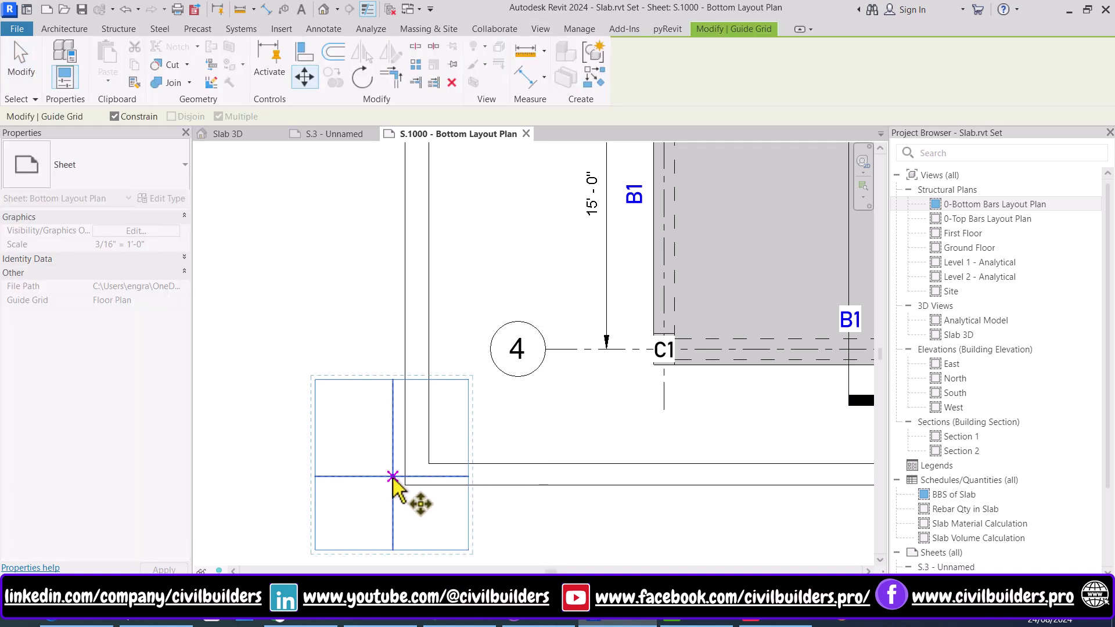
click(393, 476)
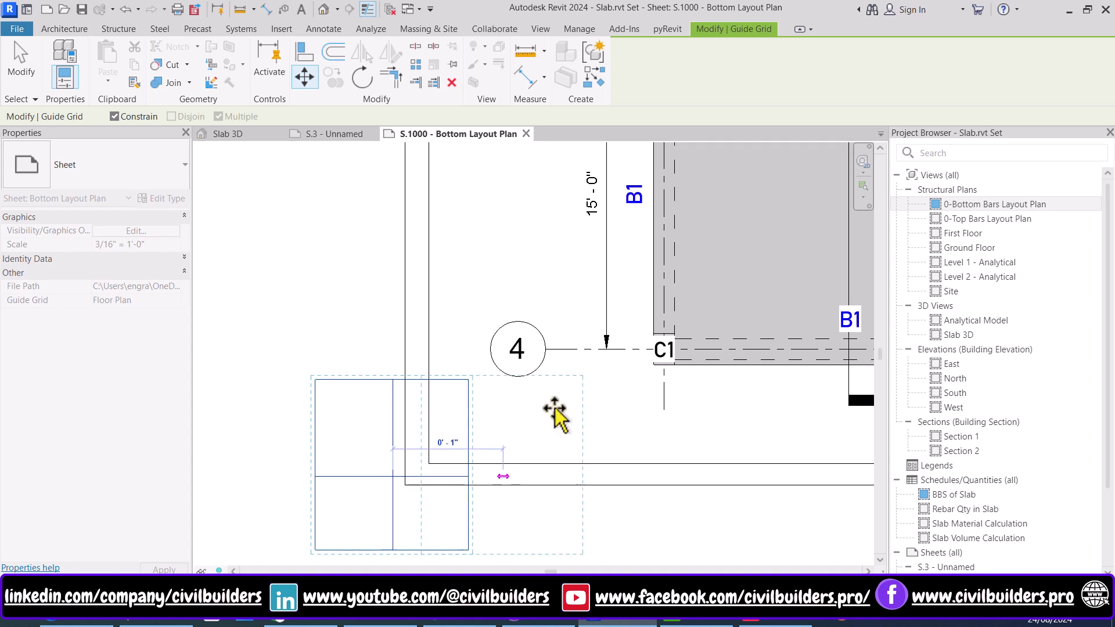
click(115, 116)
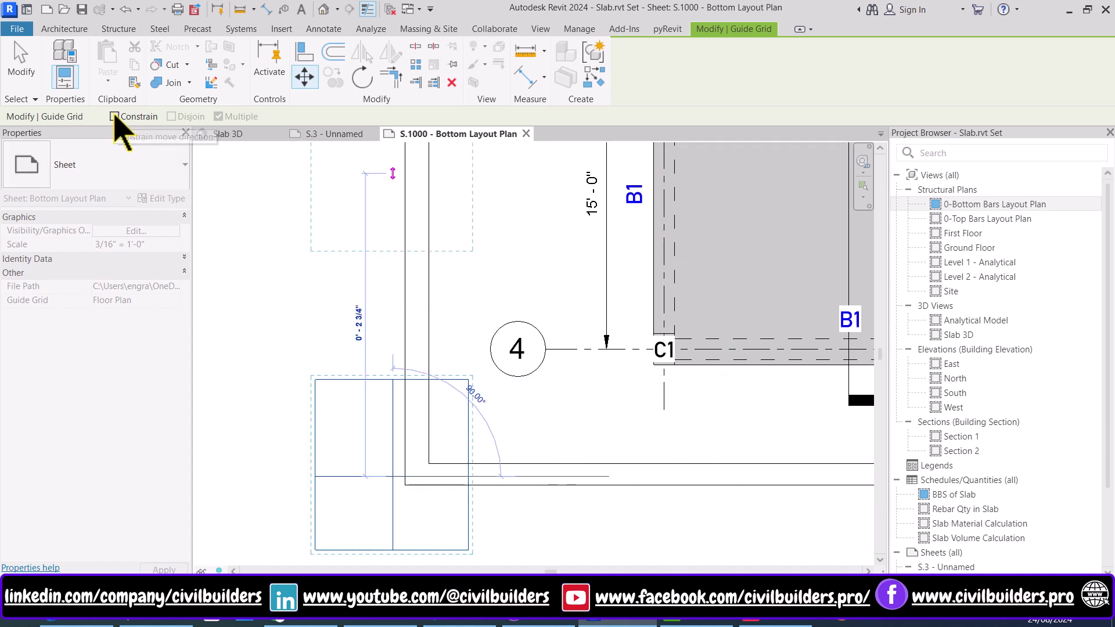
scroll(650, 366, up, 3)
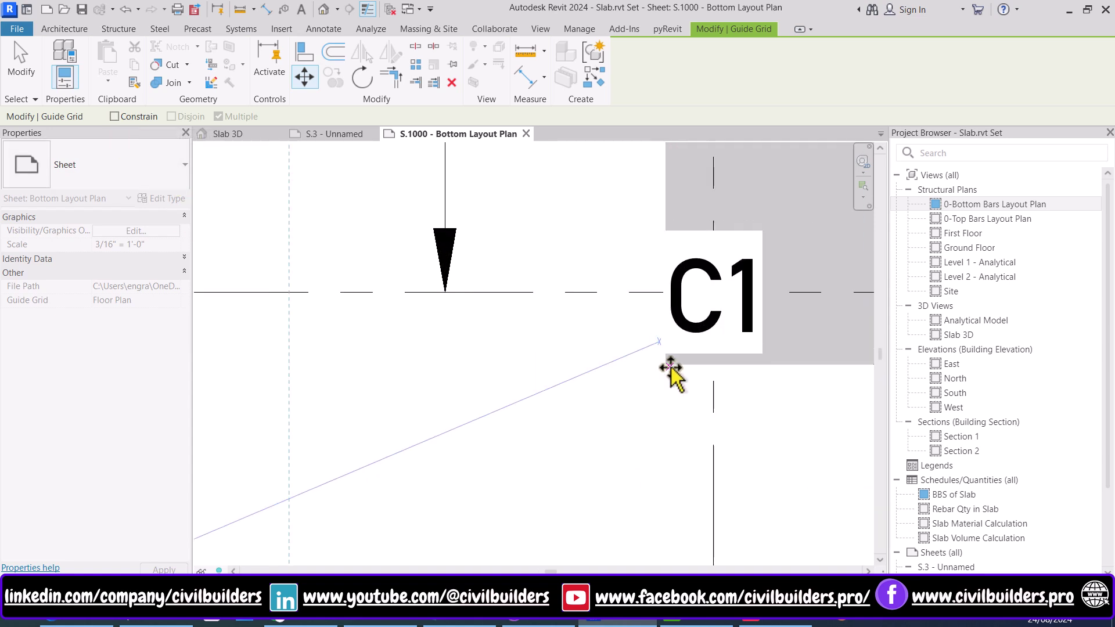
click(653, 371)
scroll(630, 406, down, 2)
key(Escape)
scroll(631, 406, down, 1)
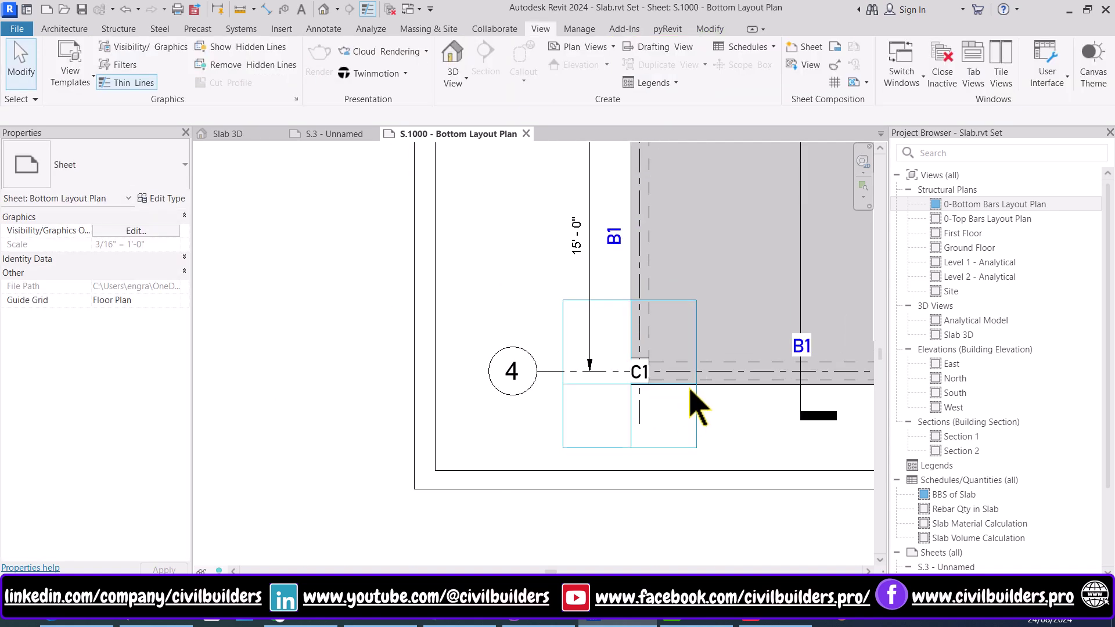
click(694, 386)
scroll(476, 287, up, 1)
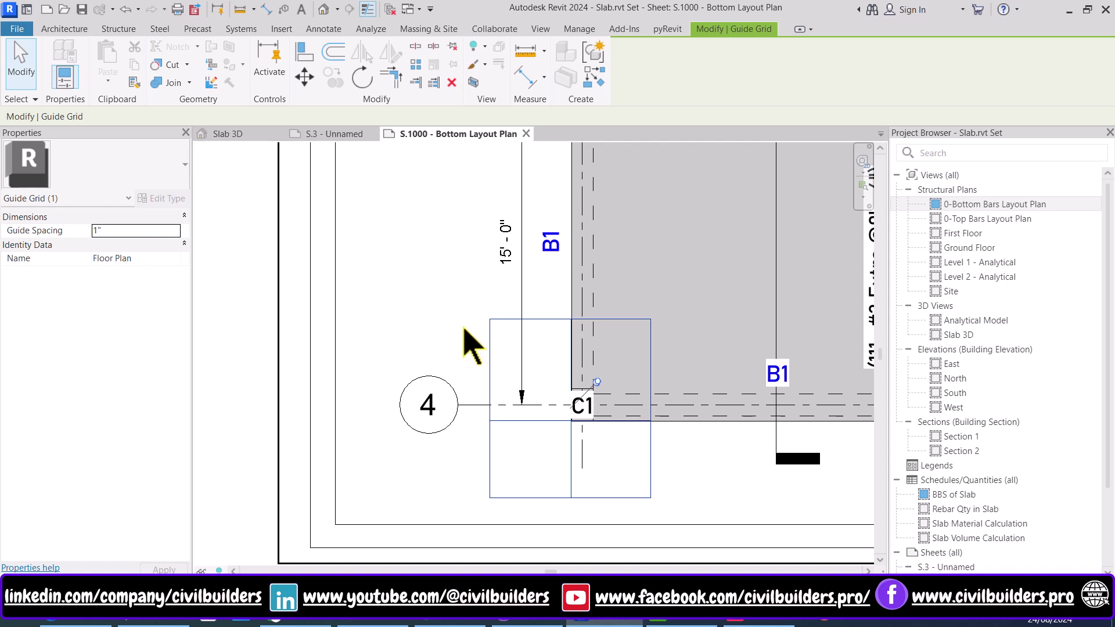
key(z)
key(f)
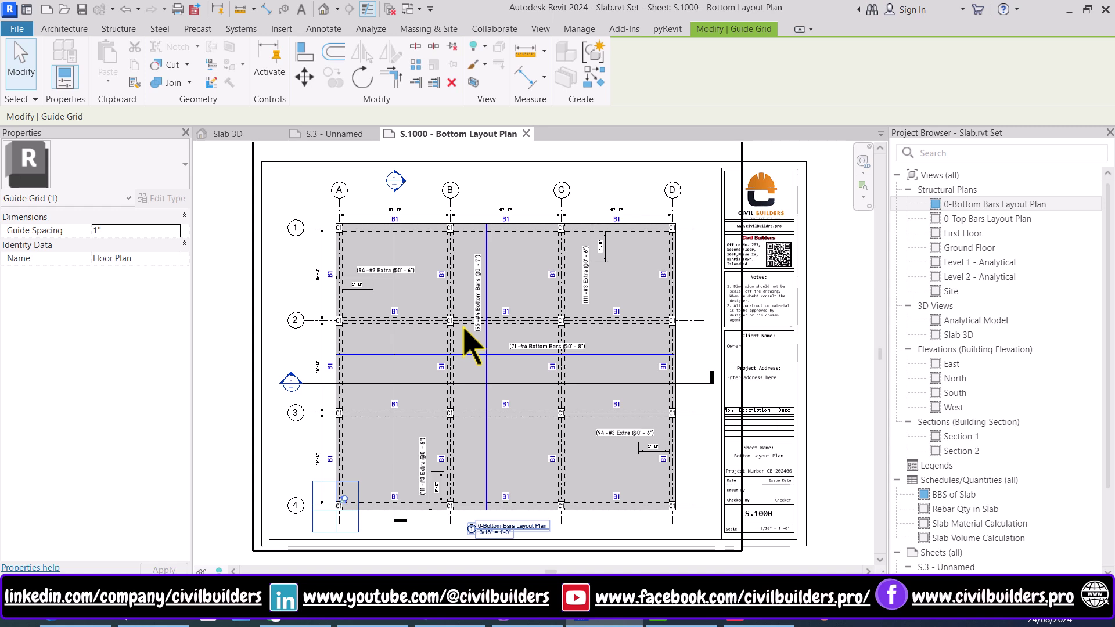
Step: Create a new sheet with the CB-A3 Sheet titleblock and assign the existing Floor Plan guide grid to it
click(543, 29)
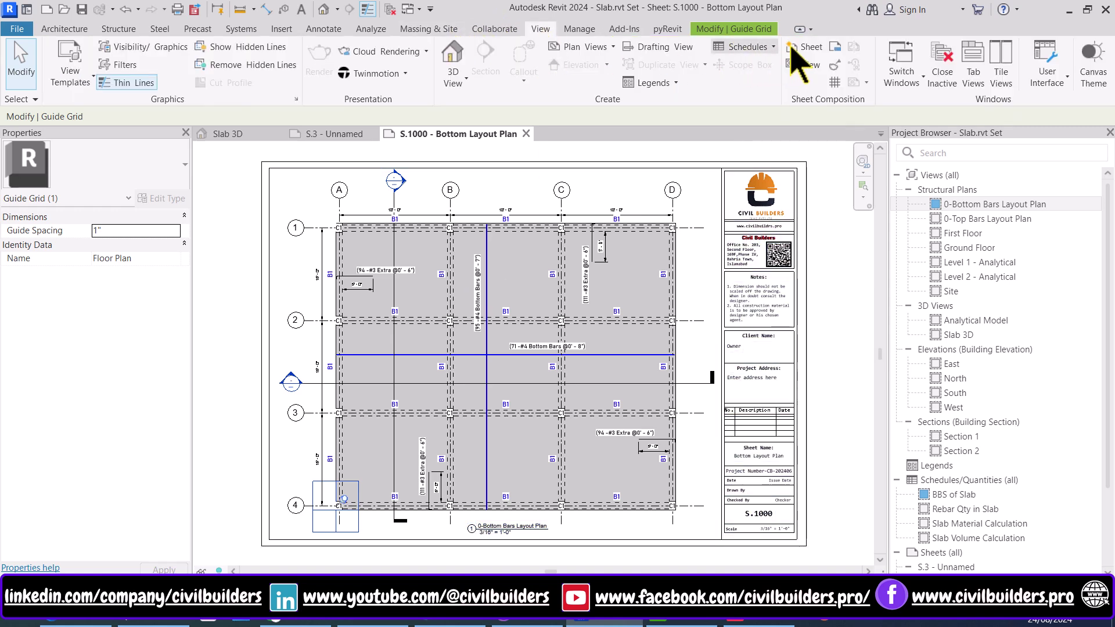
click(807, 49)
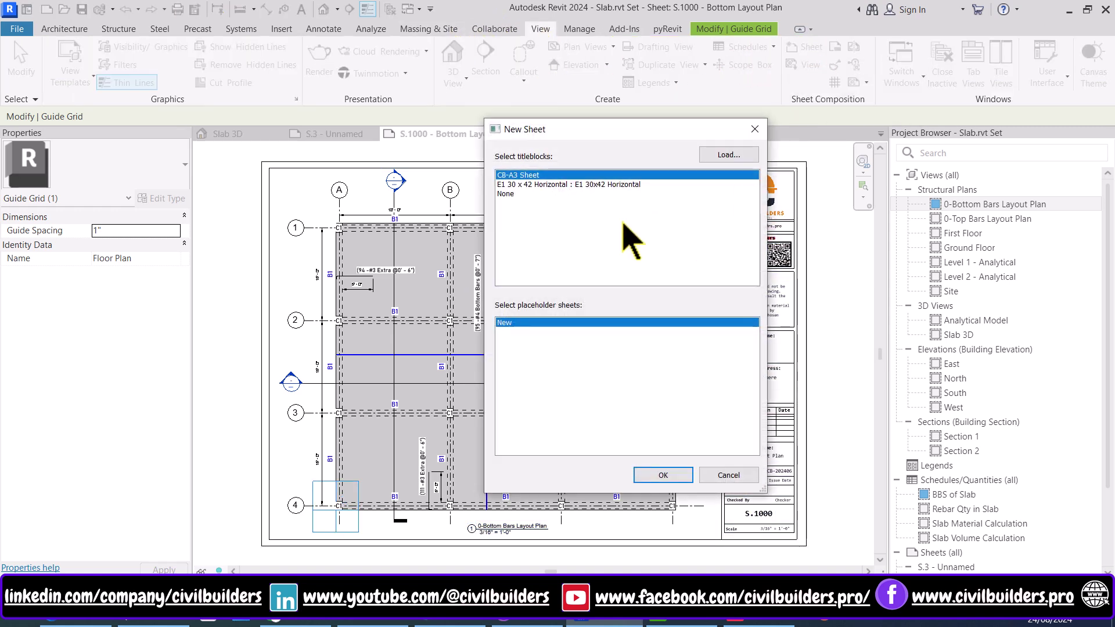
click(664, 475)
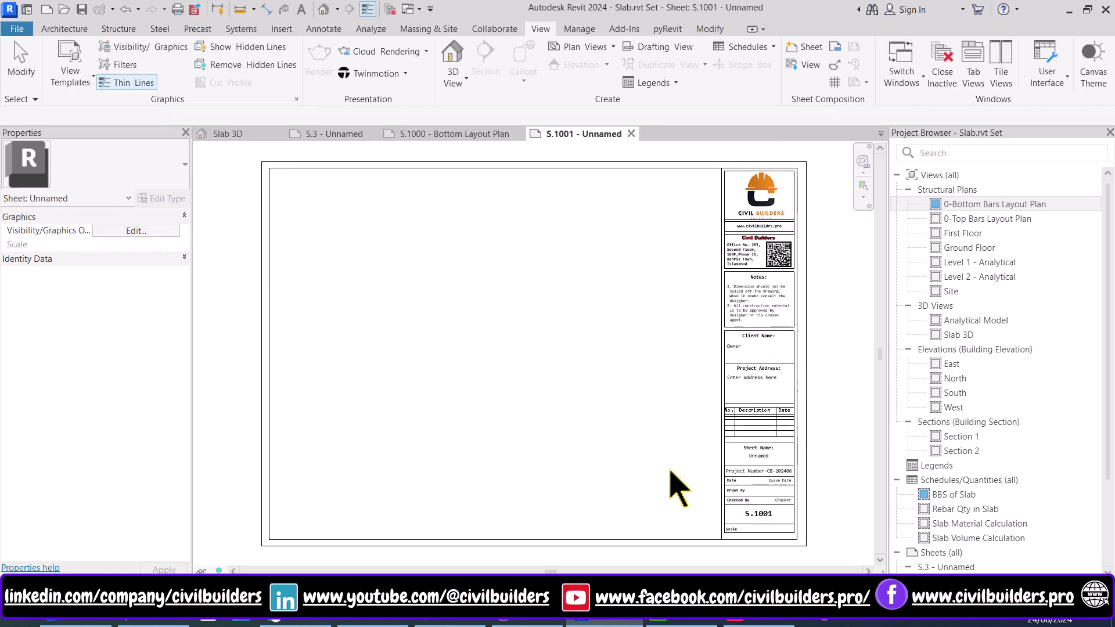
click(834, 83)
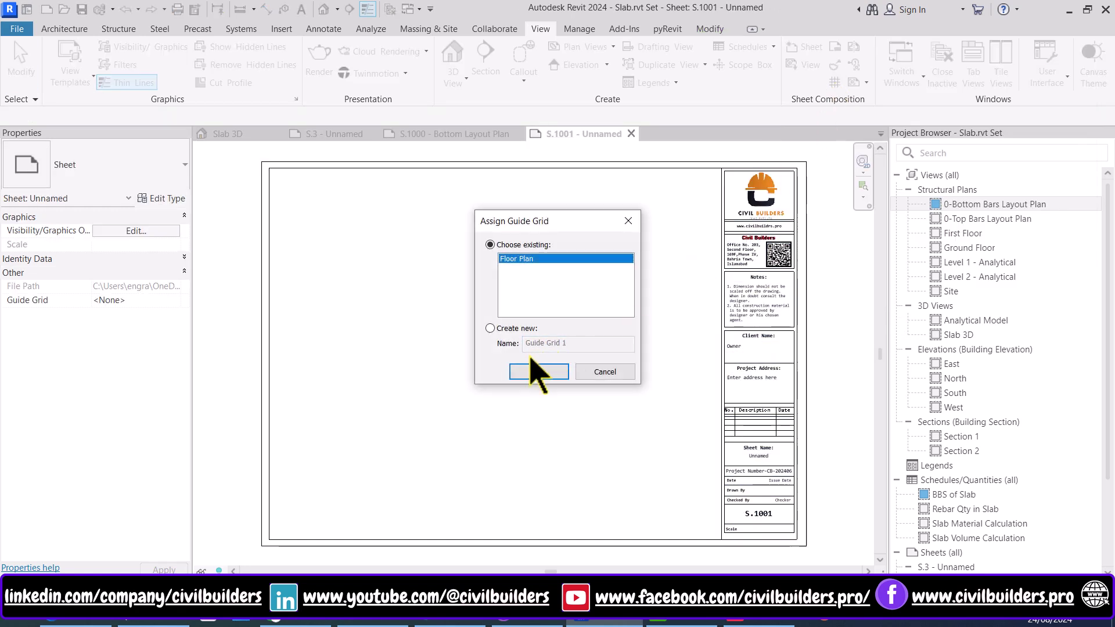
click(540, 373)
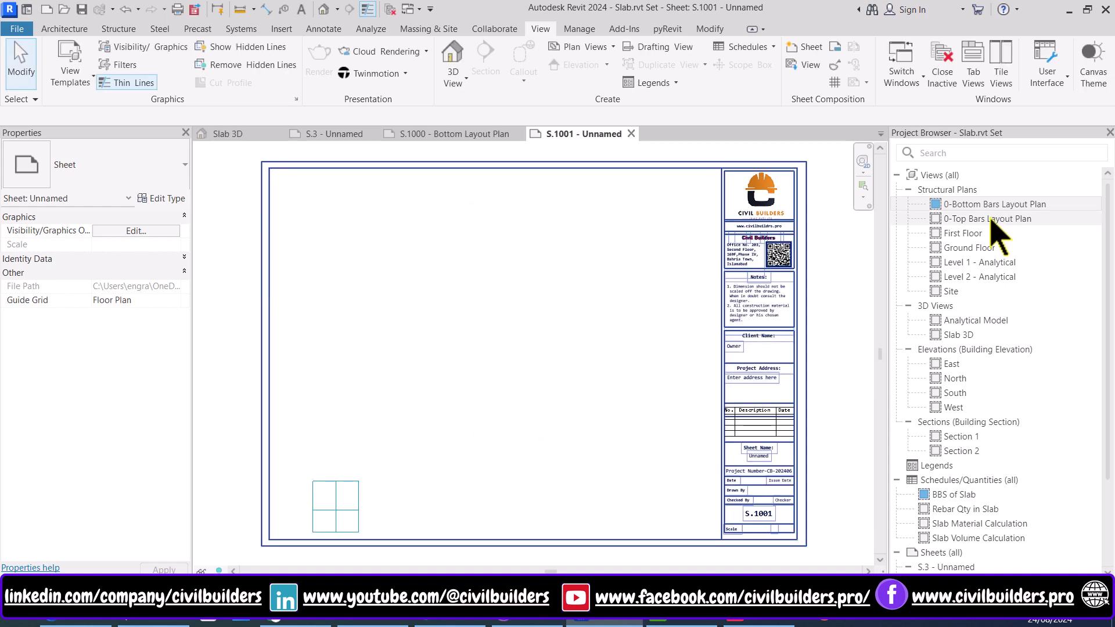
Step: Place the 0-Top Bars Layout Plan view on sheet S.1001
drag(991, 221, 627, 325)
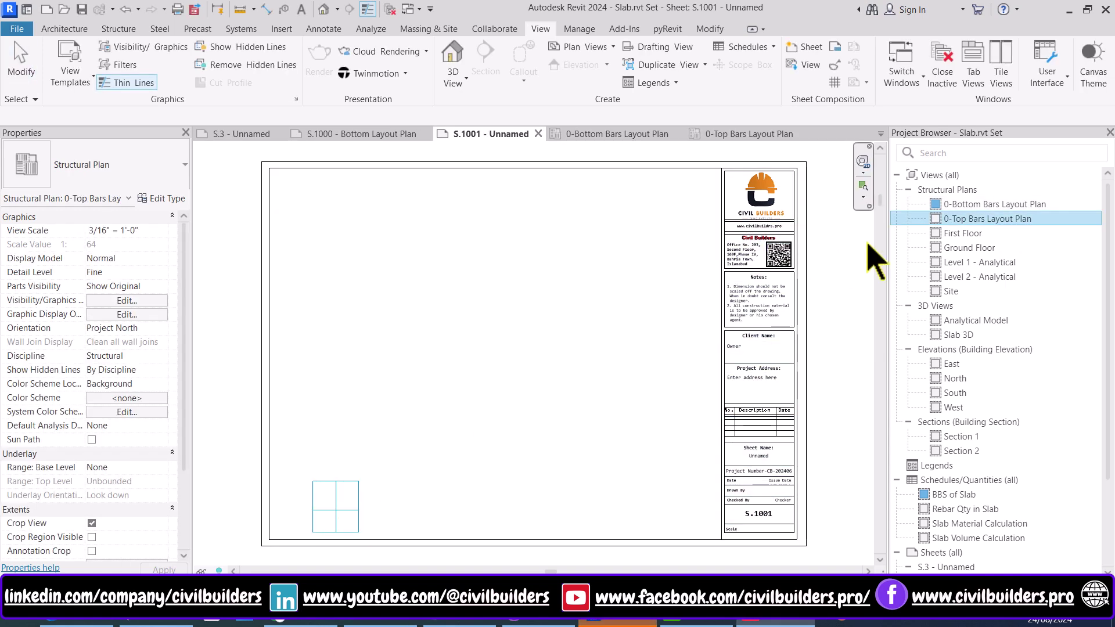
drag(965, 224, 463, 366)
click(463, 366)
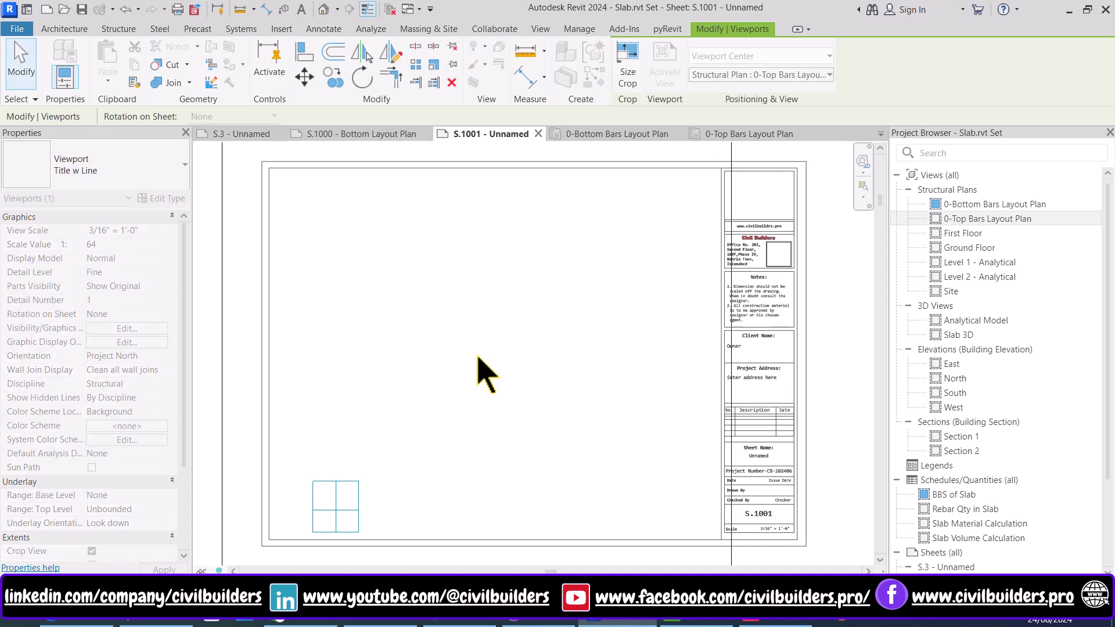
scroll(514, 348, down, 2)
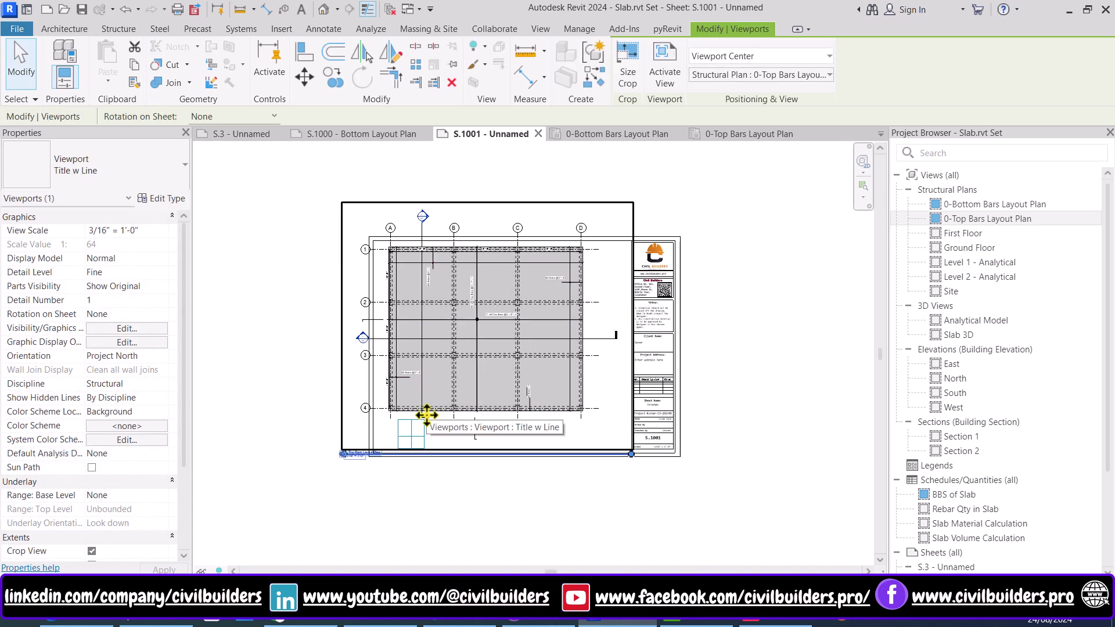
Step: Nudge the top bars viewport down and right until the slab's lower left corner meets the guide grid intersection
scroll(427, 415, up, 5)
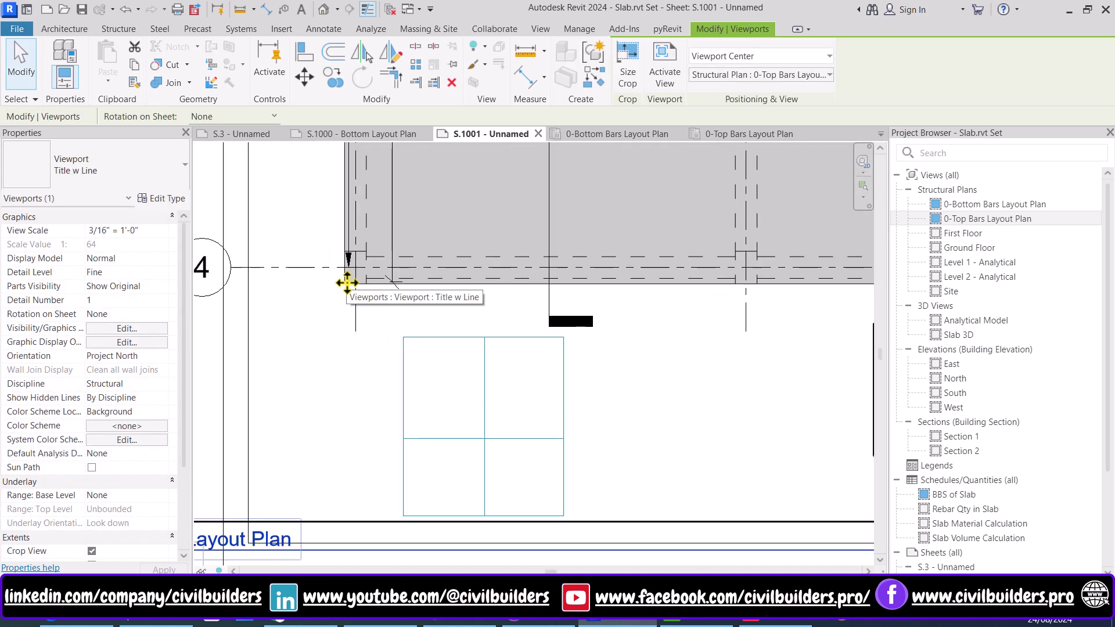
scroll(428, 328, down, 2)
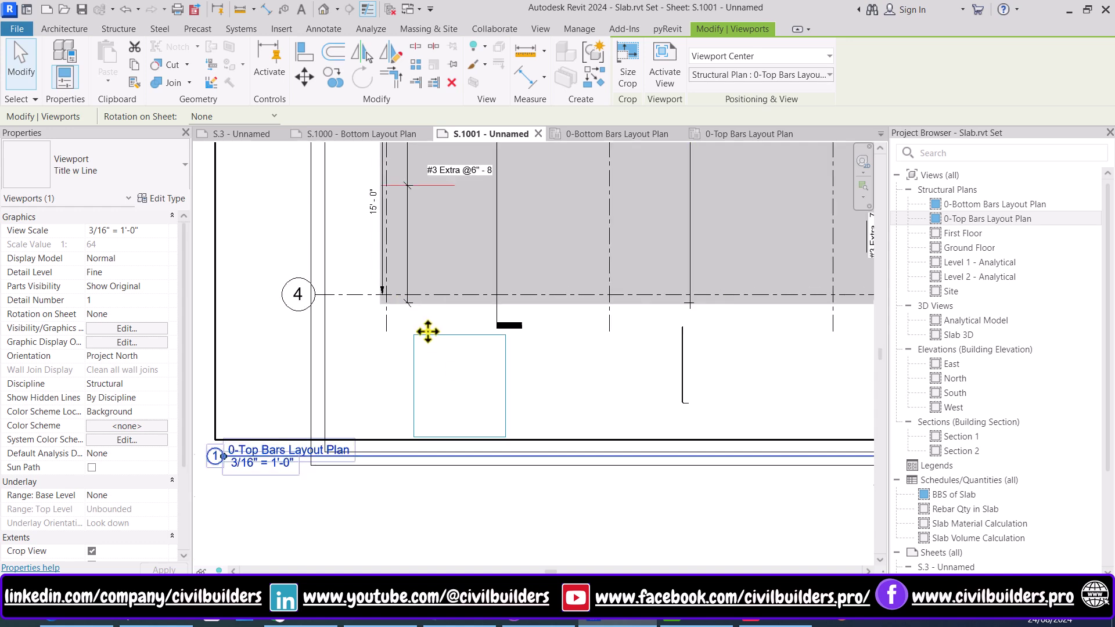
key(Down)
key(Right)
key(Down)
key(Right)
key(Down)
key(Right)
key(Down)
key(Right)
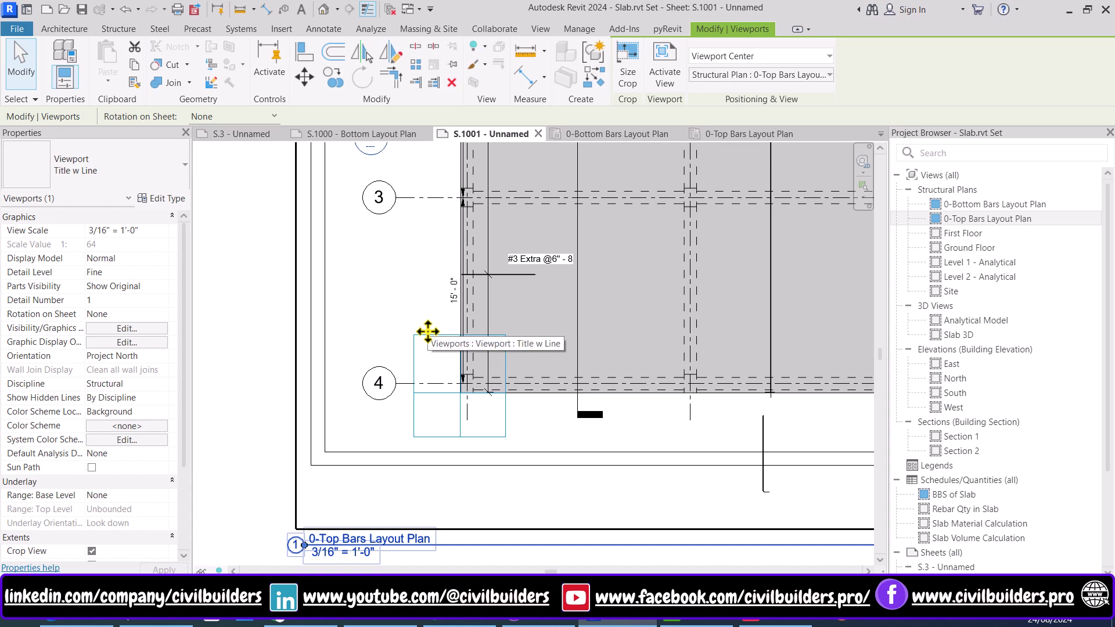
key(Escape)
scroll(433, 343, down, 3)
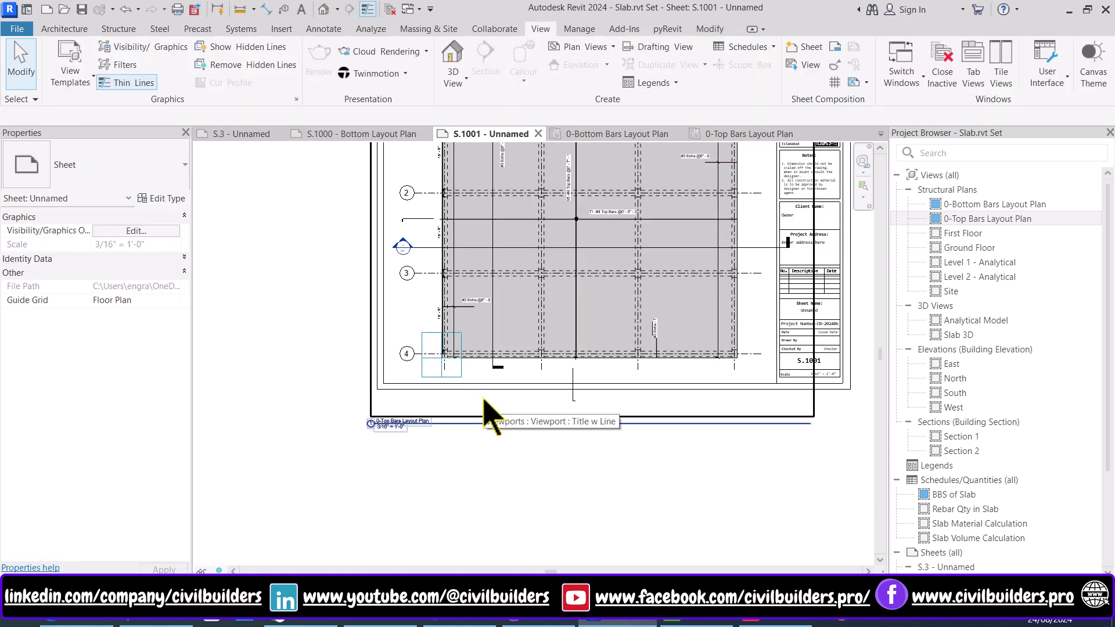
scroll(487, 415, up, 1)
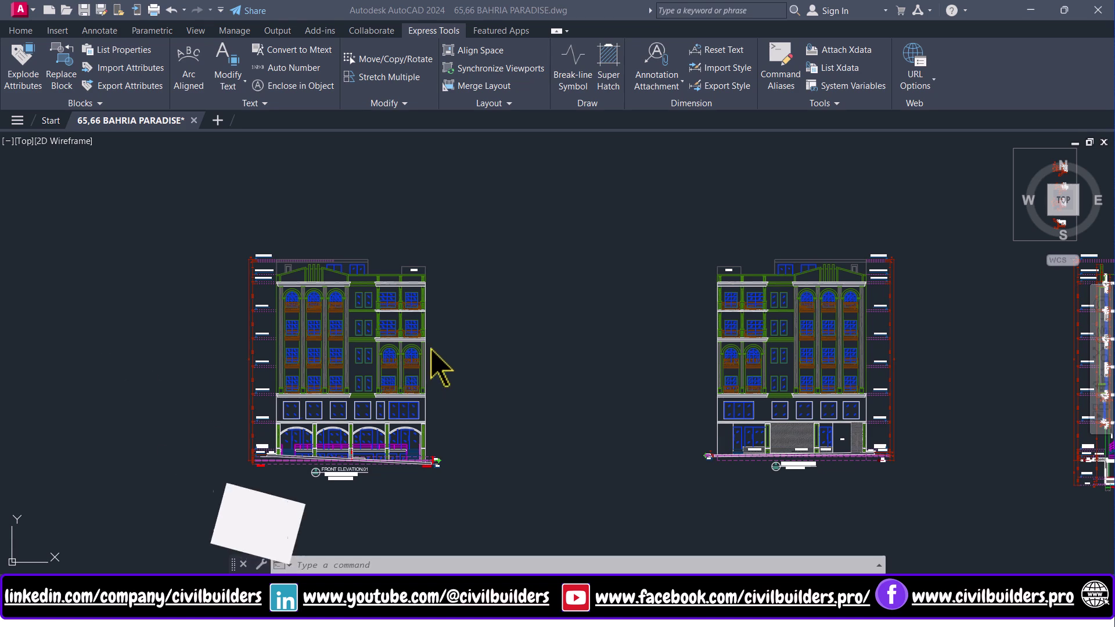
middle_drag(726, 378, 595, 377)
middle_drag(1053, 388, 657, 391)
scroll(676, 388, down, 6)
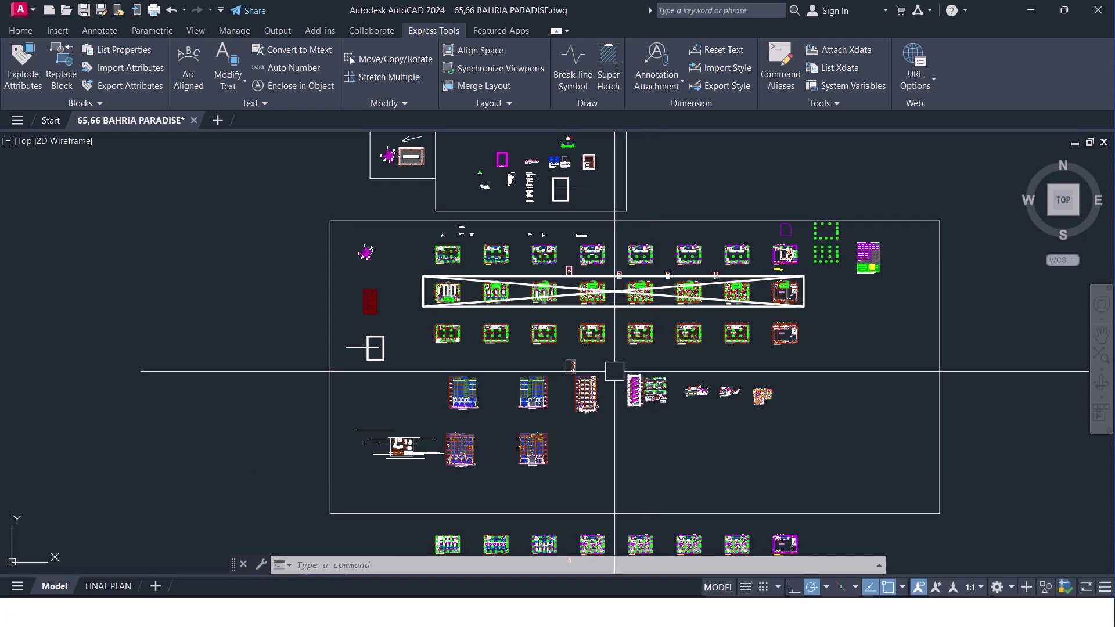